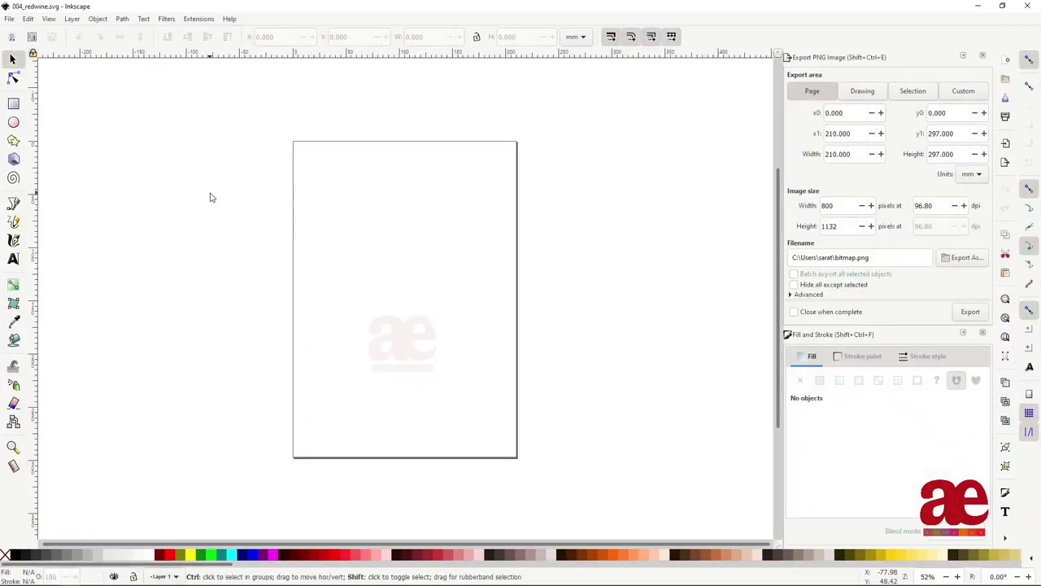
Step: Set the page size to Video HD 1080p in Document Properties
key(ctrl+shift+d)
scroll(315, 285, down, 10)
click(271, 280)
click(460, 148)
key(5)
Step: Cover the page with a dark navy 0b1027 rectangle at full opacity, and save
key(r)
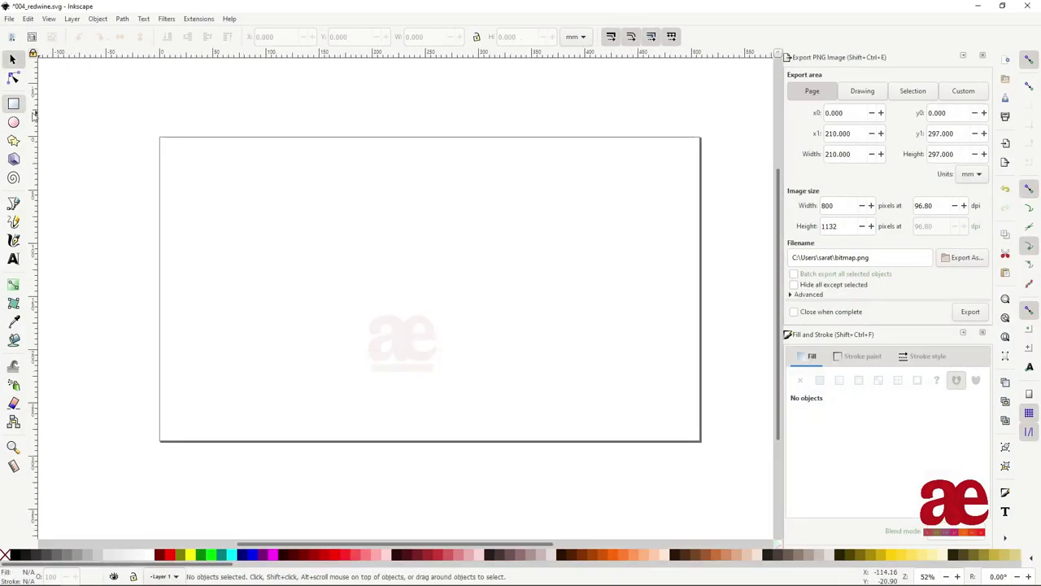
drag(160, 137, 708, 446)
click(964, 55)
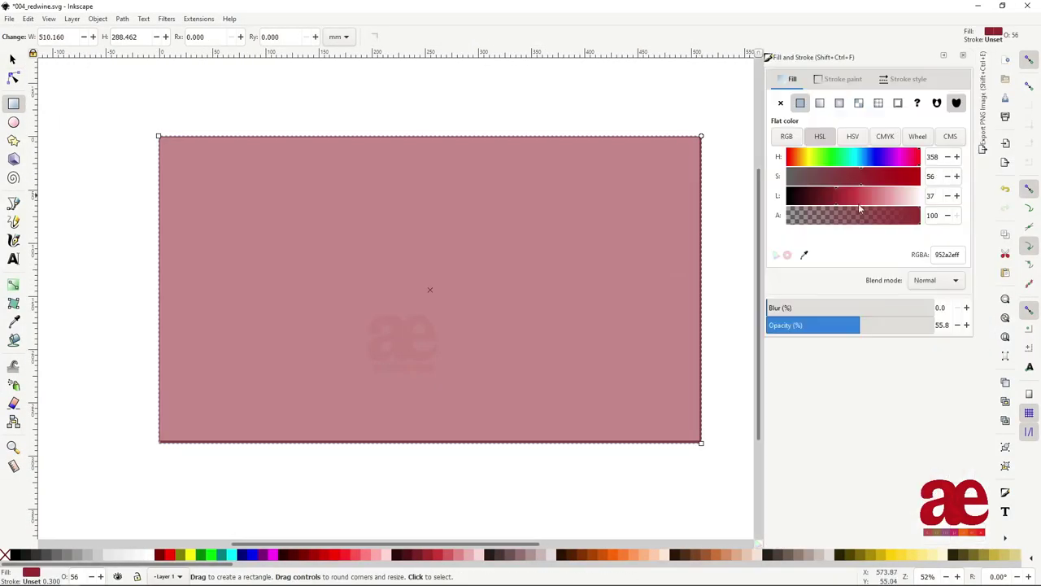
click(928, 325)
key(ctrl+v)
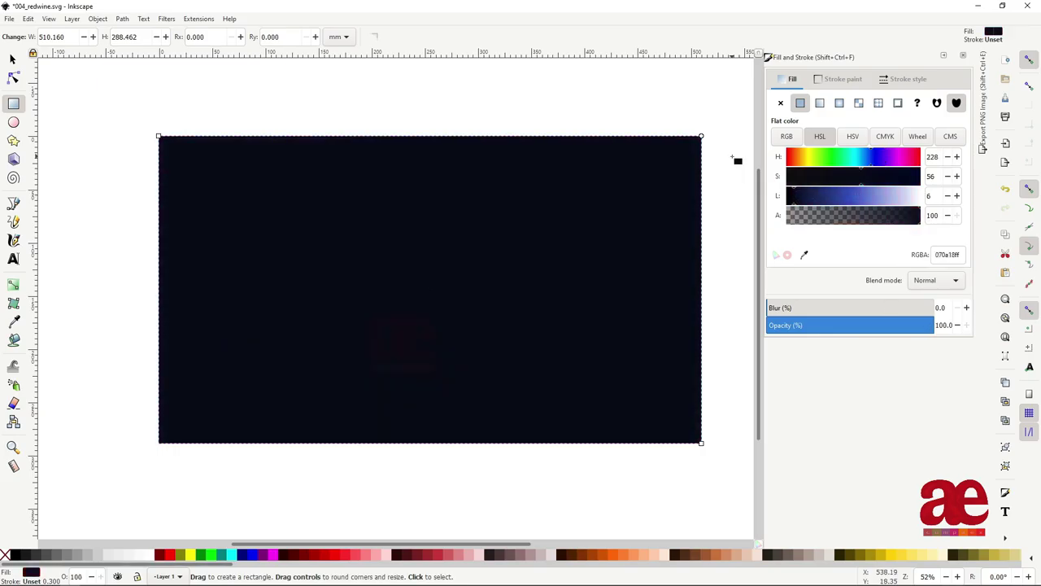
key(Escape)
key(s)
key(ctrl+s)
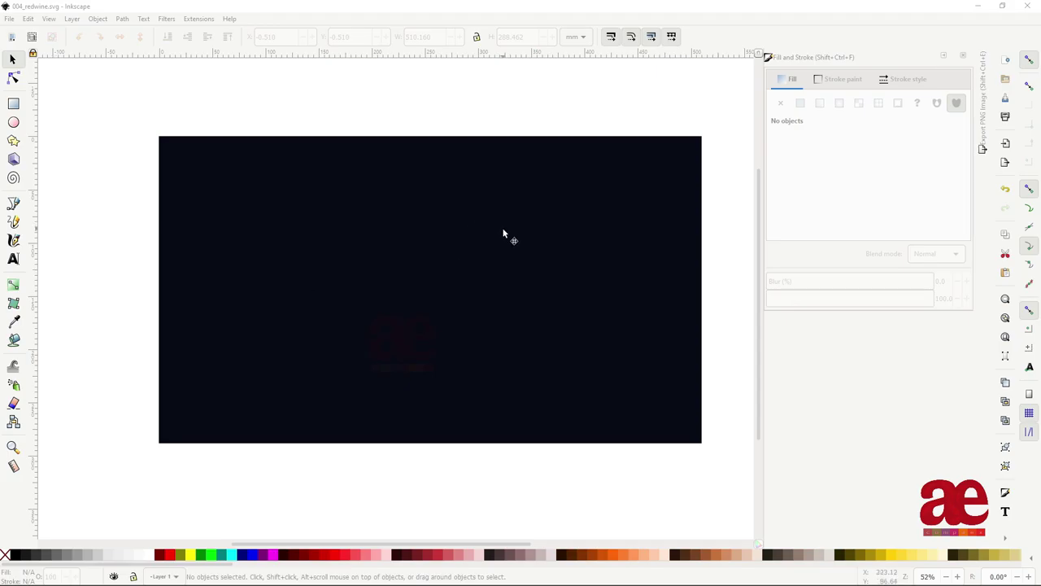
Step: Draw a closed half-bottle shape with the Bezier pen and fill it white
click(510, 168)
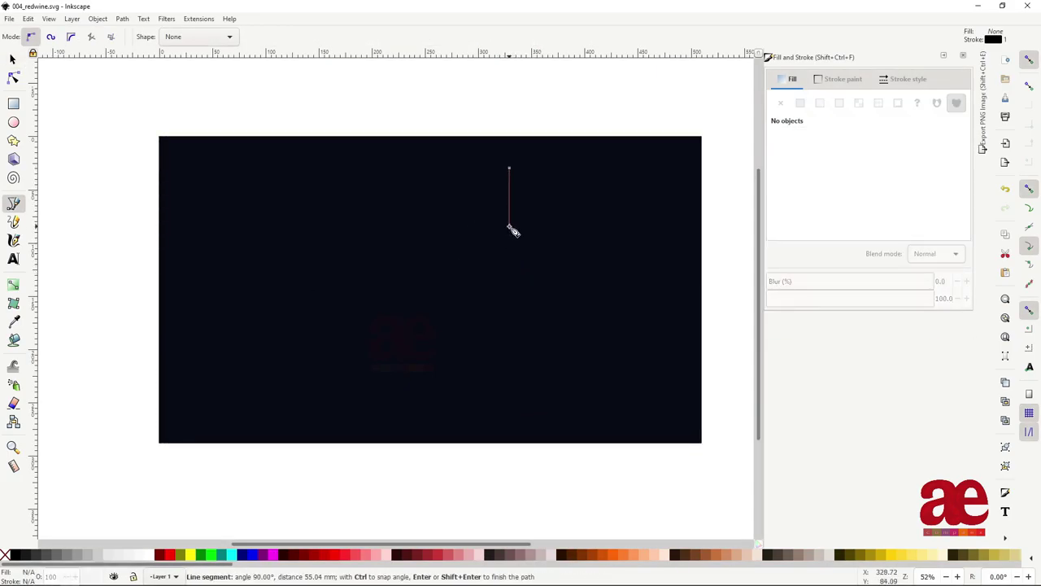
drag(537, 279, 543, 285)
click(509, 188)
click(799, 102)
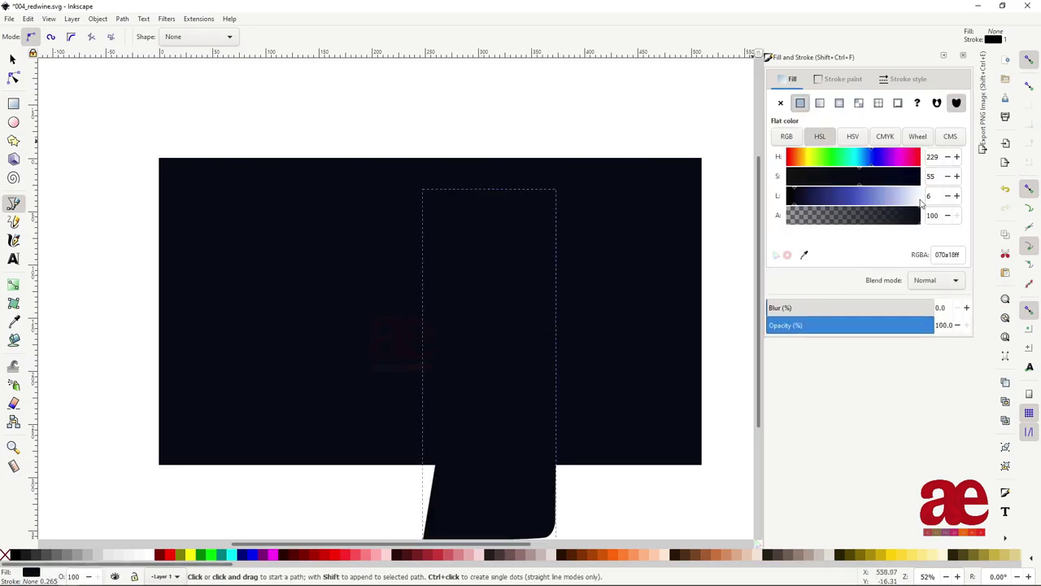
drag(813, 196, 919, 195)
Step: Move the half-bottle up and to the right on the navy background
key(s)
drag(464, 389, 570, 303)
key(minus)
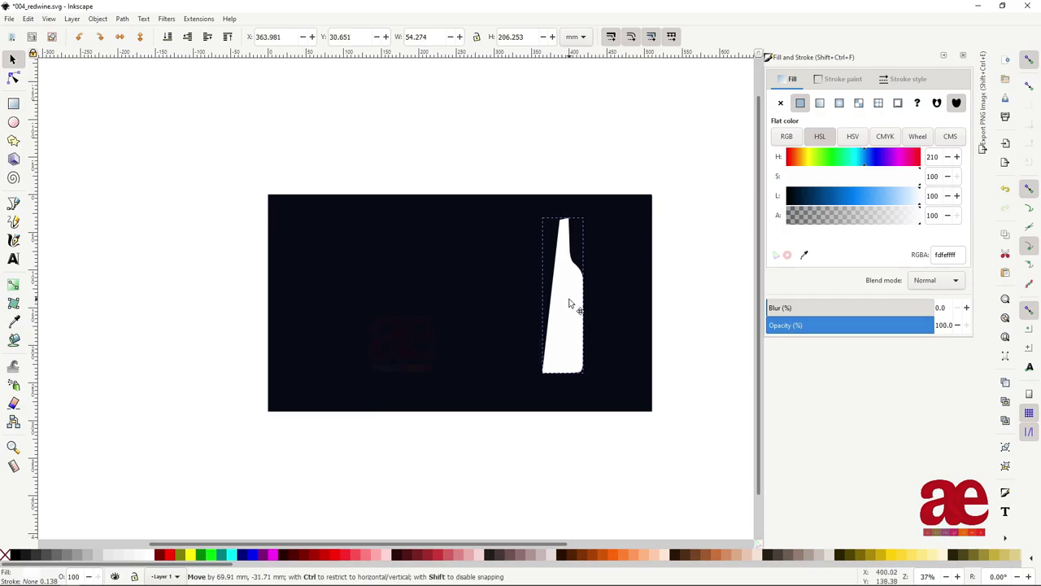
ctrl+scroll(570, 303, up, 1)
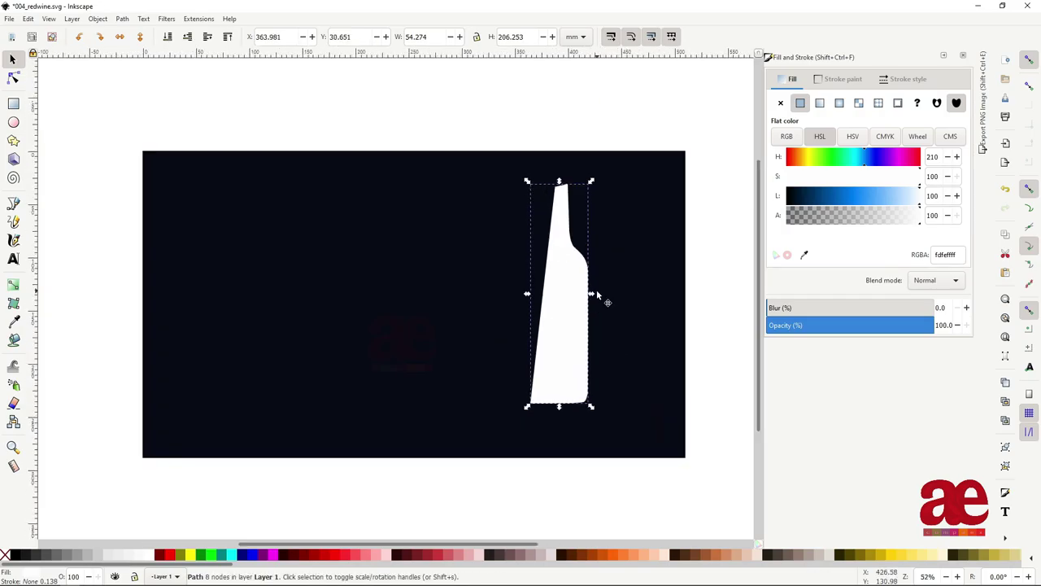
ctrl+scroll(569, 272, up, 3)
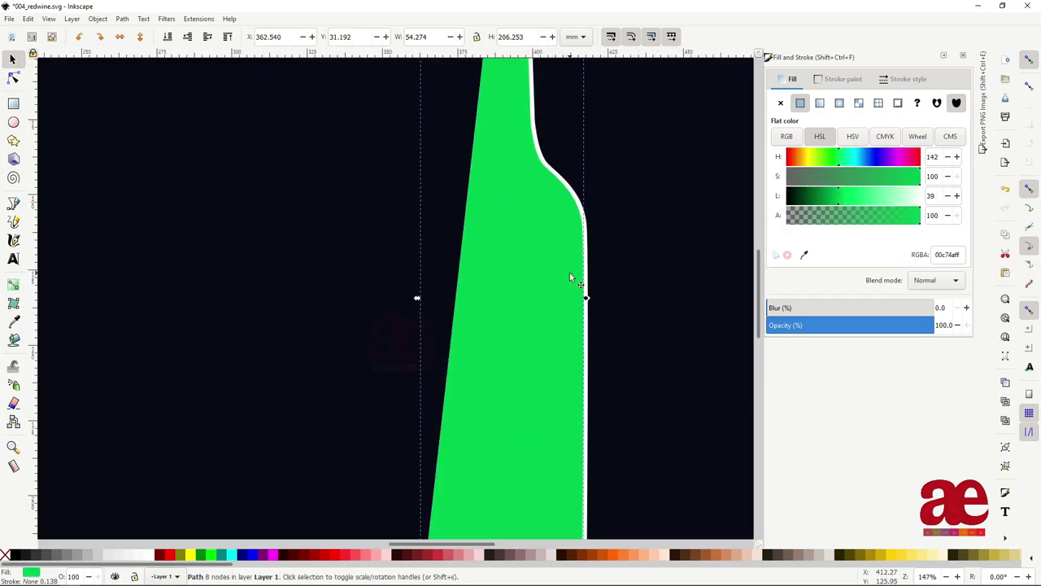
Step: Stretch the bottle slightly taller and delete its green fill, keeping the thin white contour
drag(501, 70, 501, 68)
key(Escape)
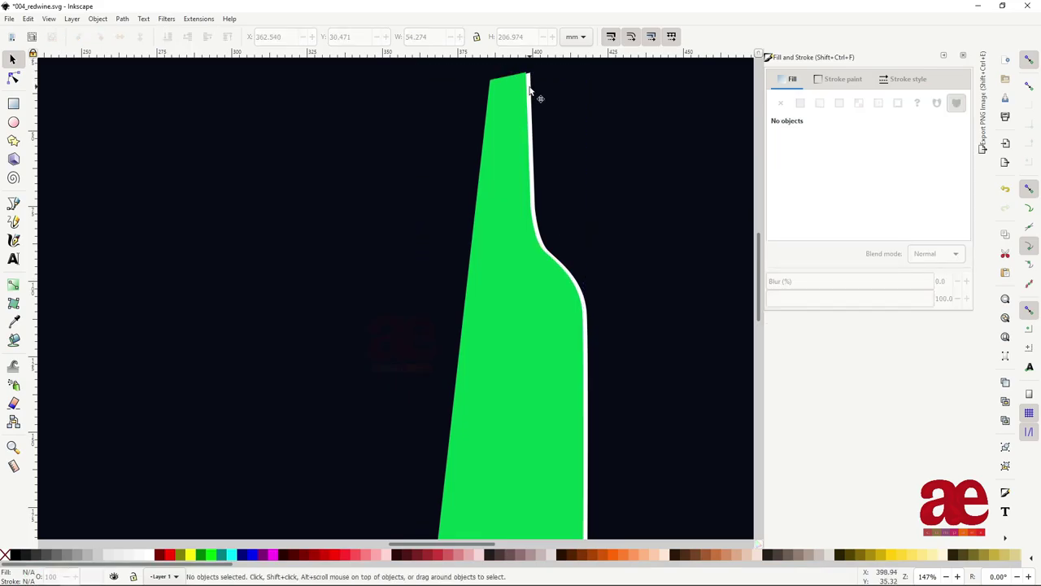
scroll(533, 106, up, 3)
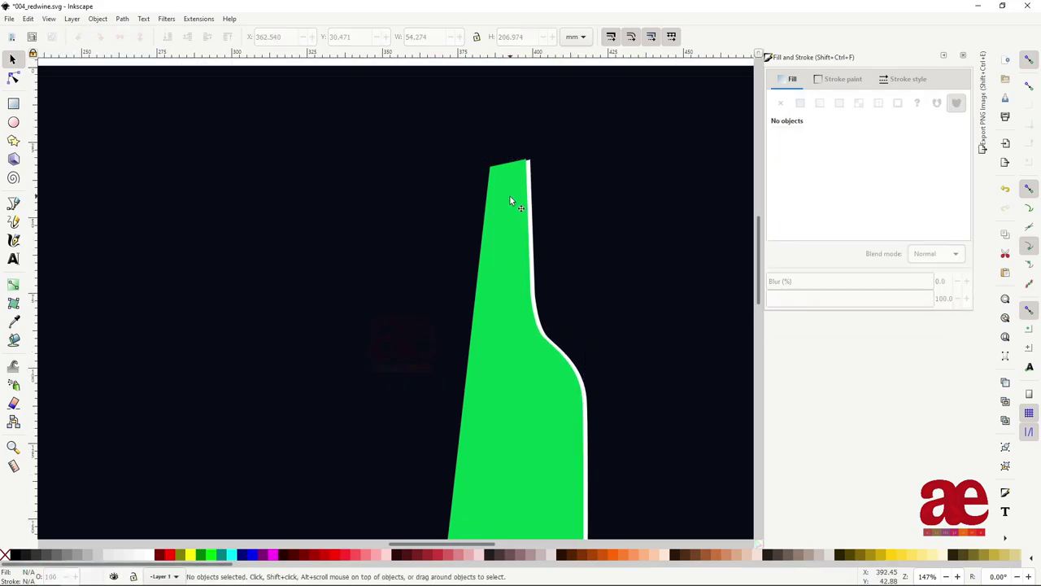
ctrl+scroll(530, 177, down, 2)
click(488, 176)
key(Delete)
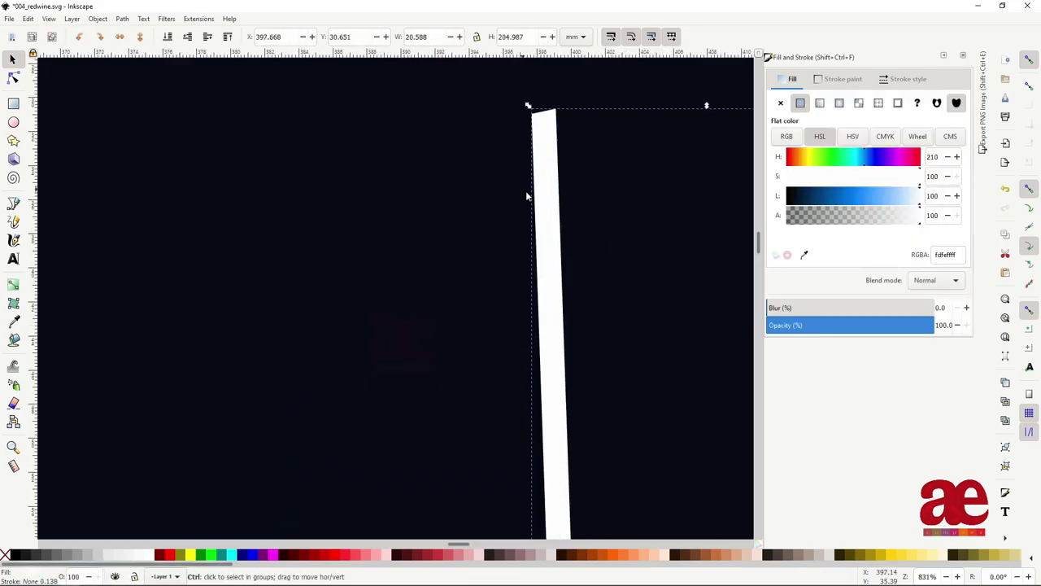
click(583, 286)
Step: Draw a small rectangle at the top of the bottle neck
ctrl+scroll(582, 287, up, 2)
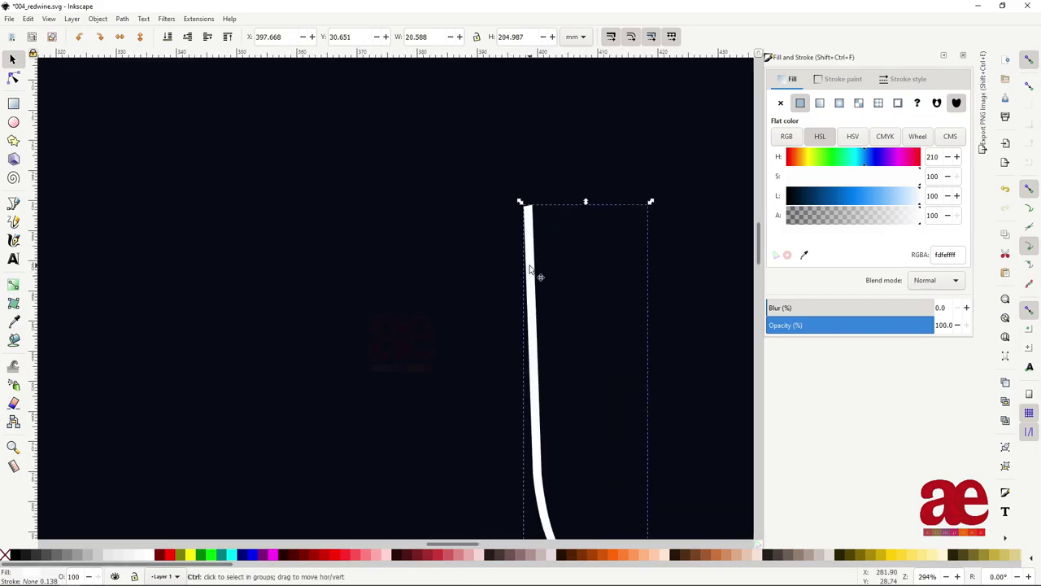
ctrl+scroll(541, 275, down, 2)
ctrl+scroll(529, 199, up, 2)
ctrl+scroll(529, 199, up, 2)
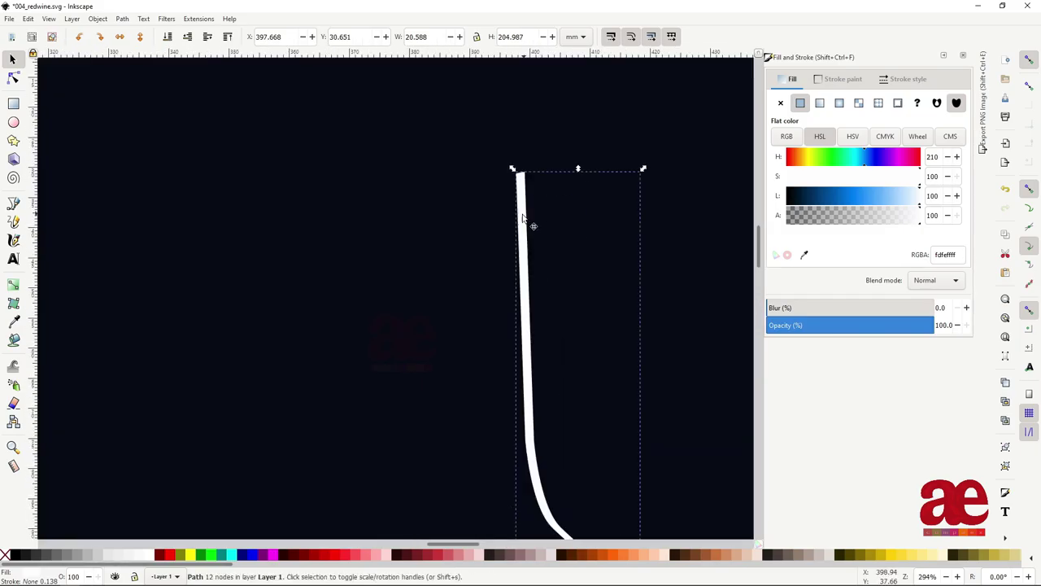
ctrl+scroll(525, 199, up, 1)
key(r)
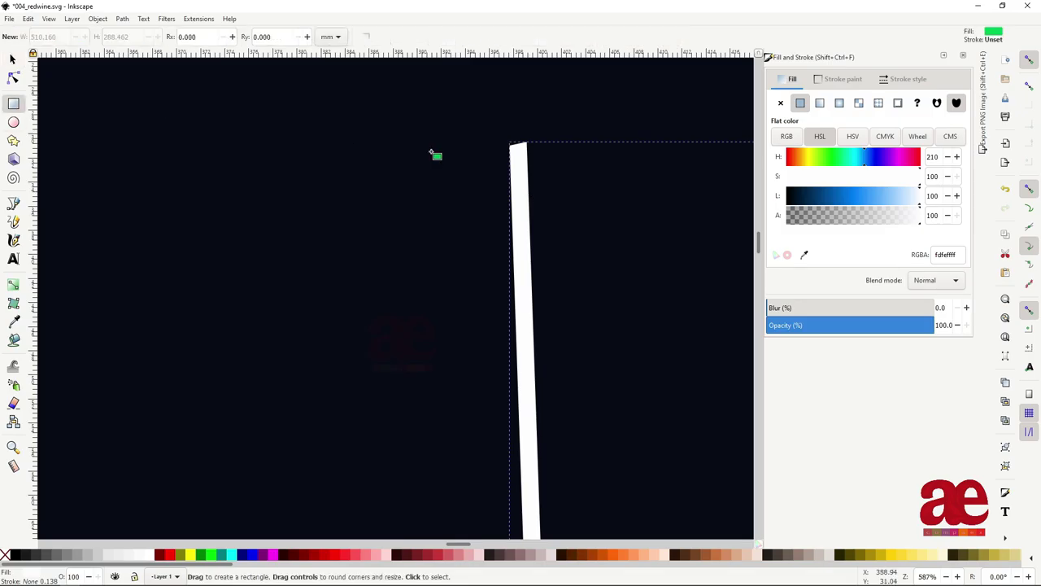
drag(498, 166, 535, 228)
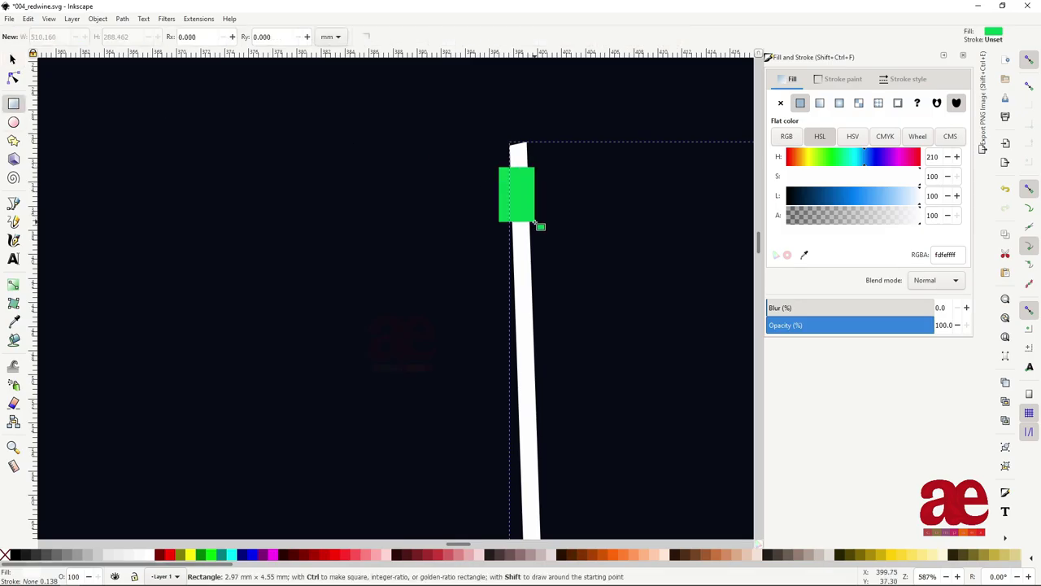
Step: Give the neck rectangle the neck's white colour as an outline and nudge it left
key(d)
click(526, 157)
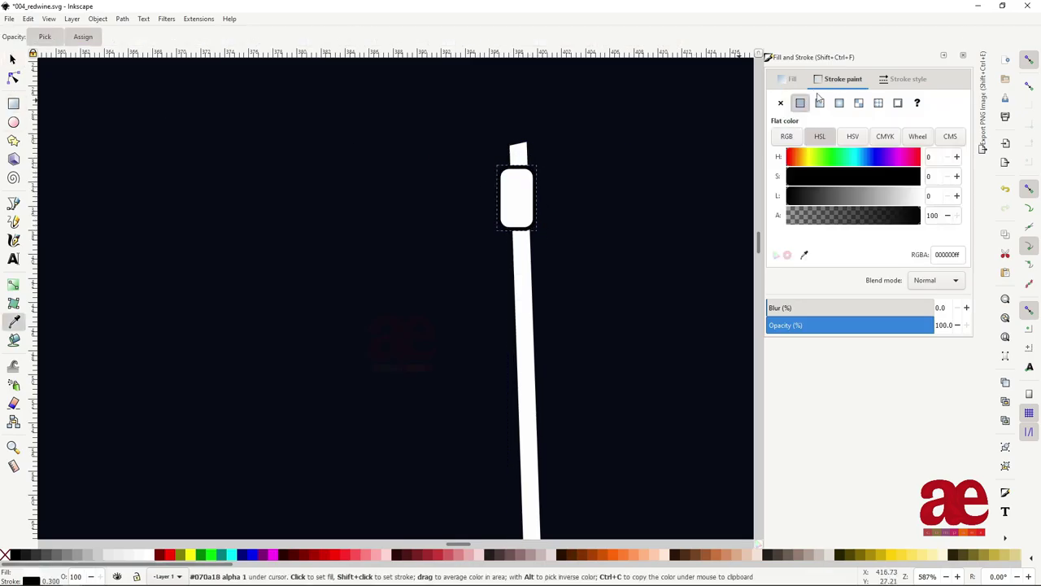
click(780, 102)
ctrl+scroll(559, 193, up, 1)
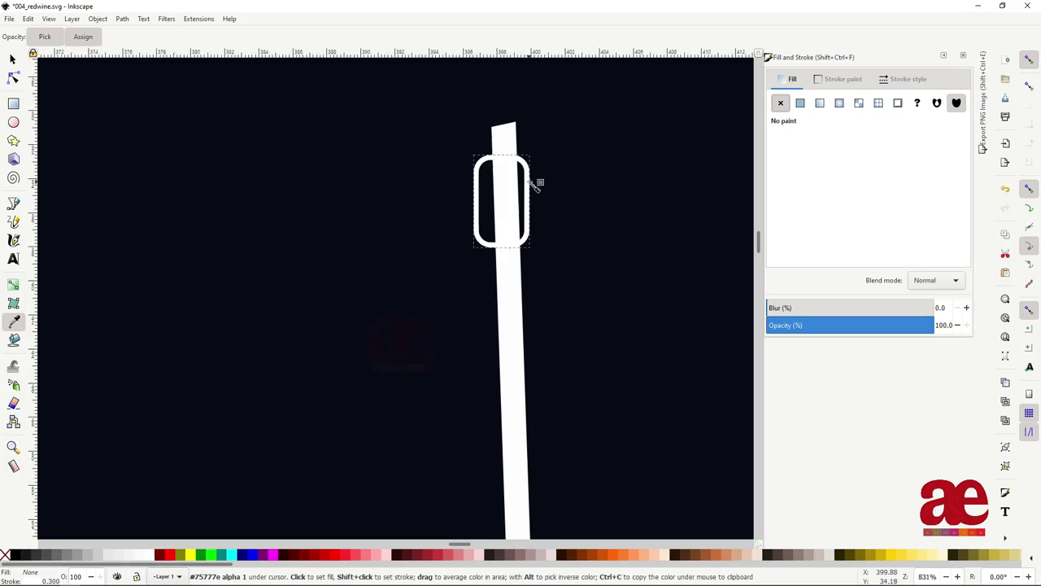
key(s)
drag(525, 182, 504, 181)
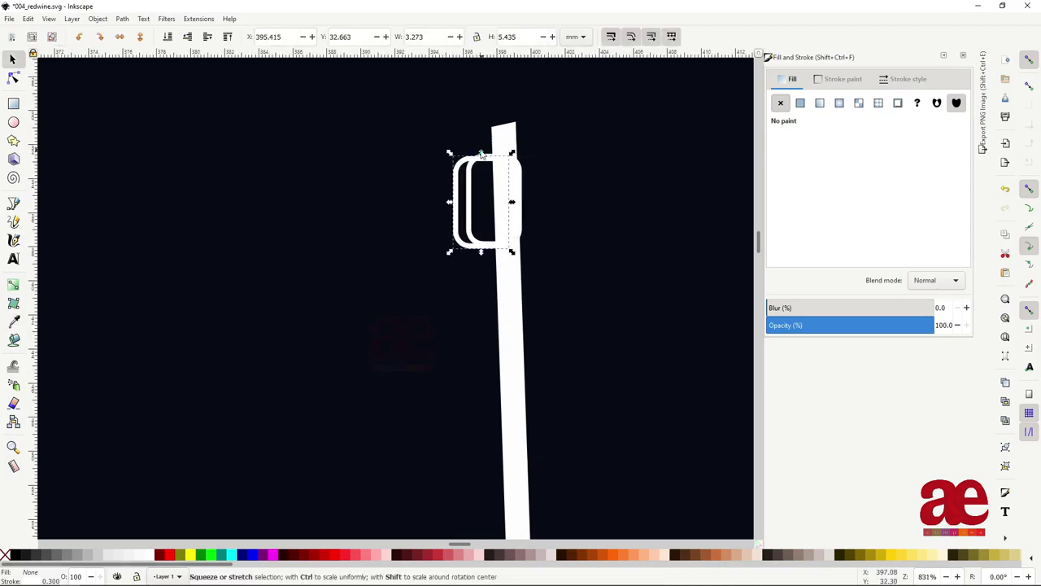
Step: Give the rectangle a flat fill and stretch it taller over the neck
click(801, 102)
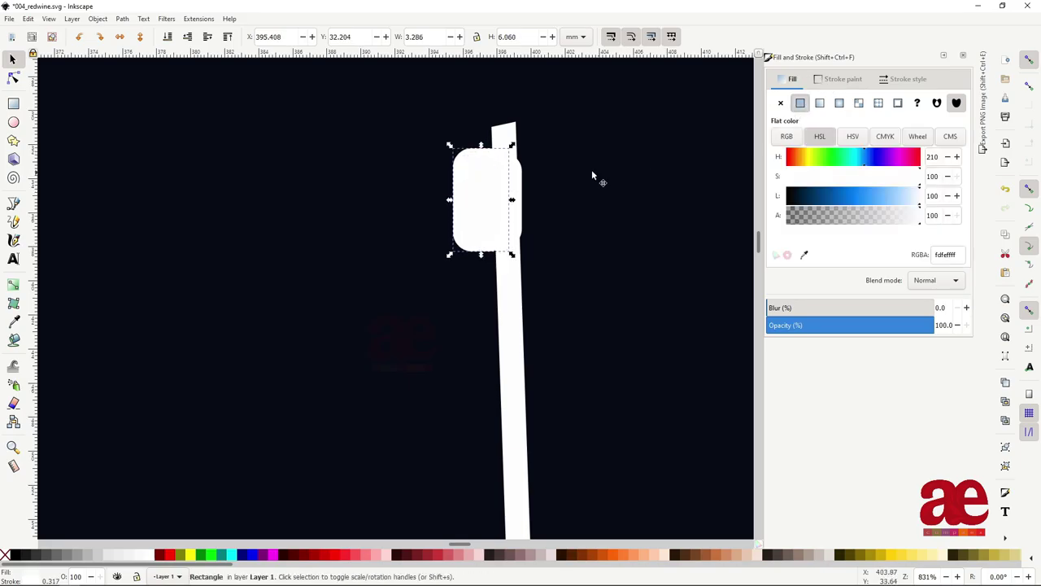
click(843, 79)
ctrl+scroll(492, 180, up, 2)
drag(512, 193, 529, 194)
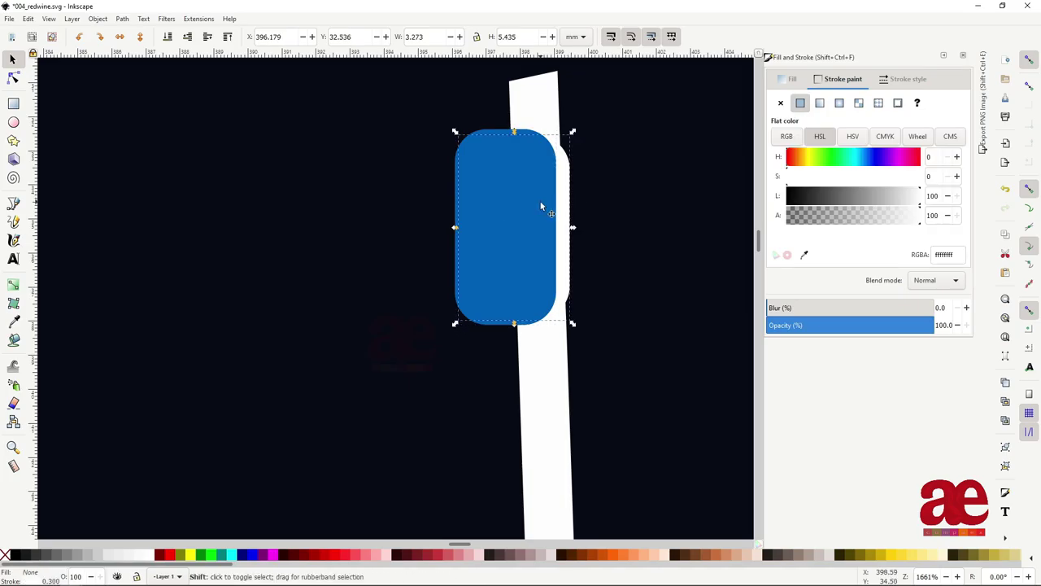
click(542, 205)
click(564, 193)
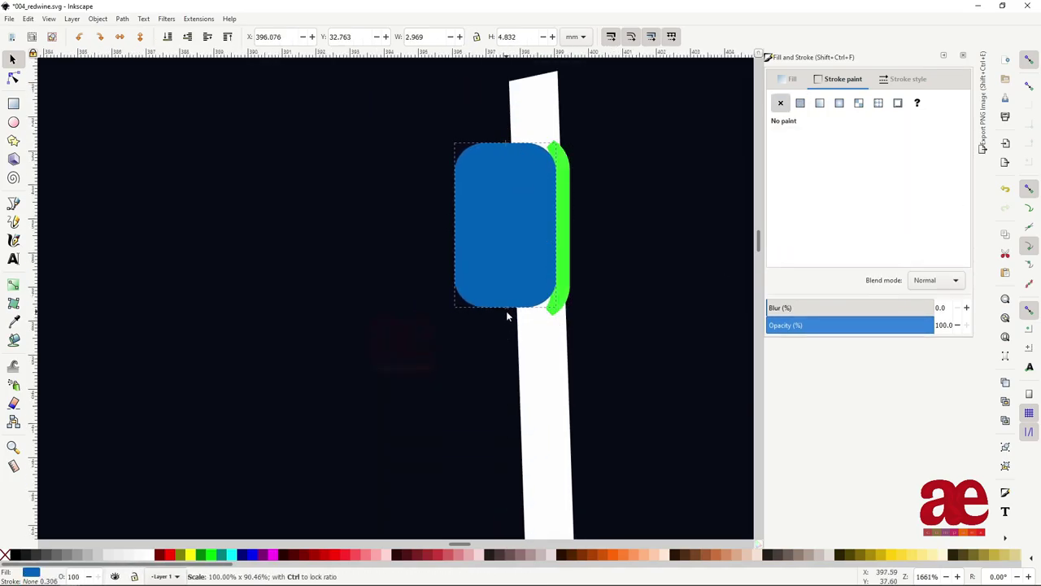
drag(506, 311, 506, 313)
drag(492, 143, 508, 138)
Step: Cut the rectangle out of the white bar with Difference and make the edge path white
shift+click(530, 110)
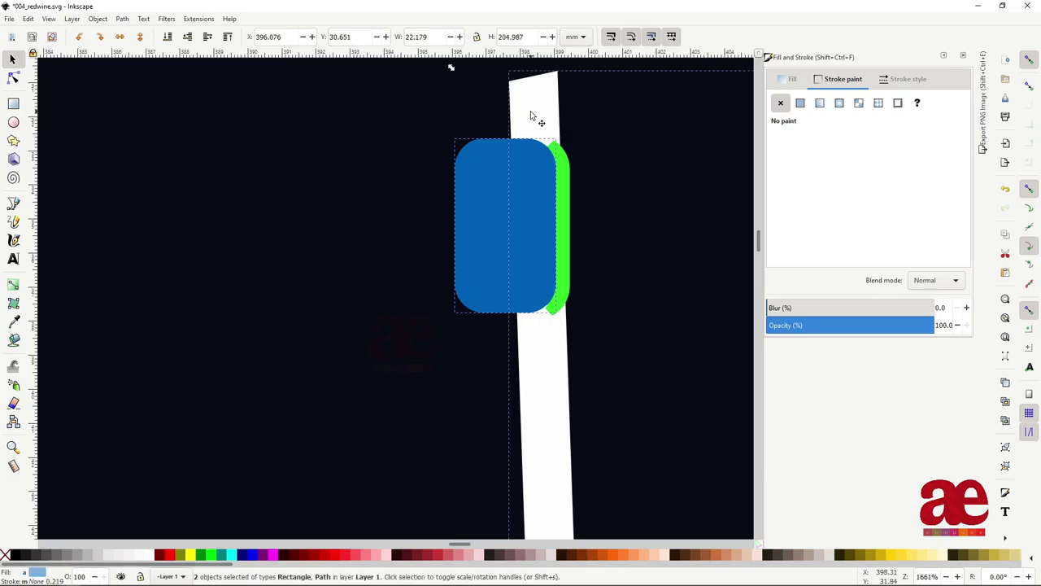
key(ctrl+minus)
click(557, 169)
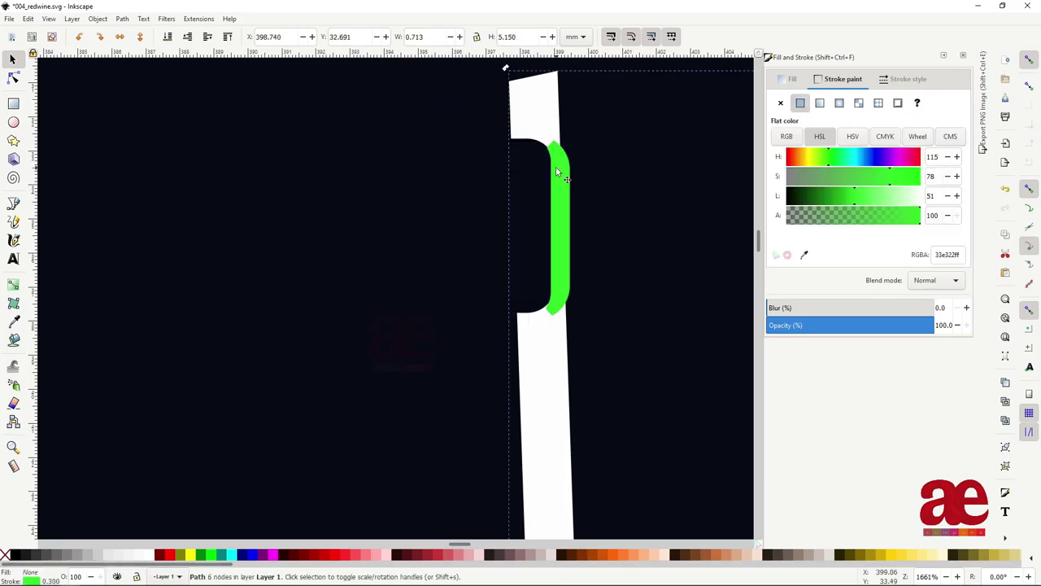
key(d)
key(d)
key(d)
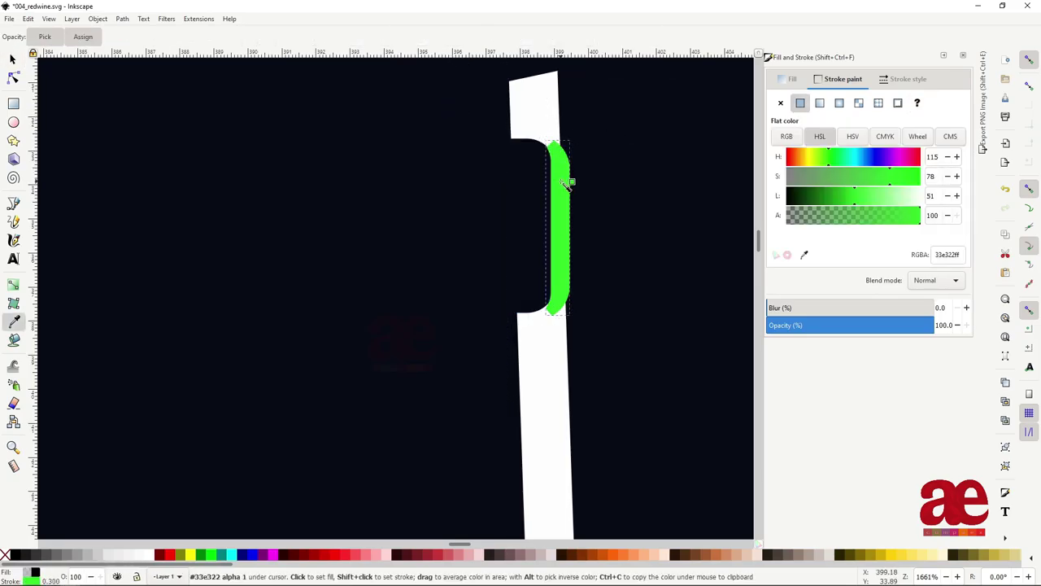
shift+click(546, 120)
click(633, 210)
scroll(637, 220, up, 2)
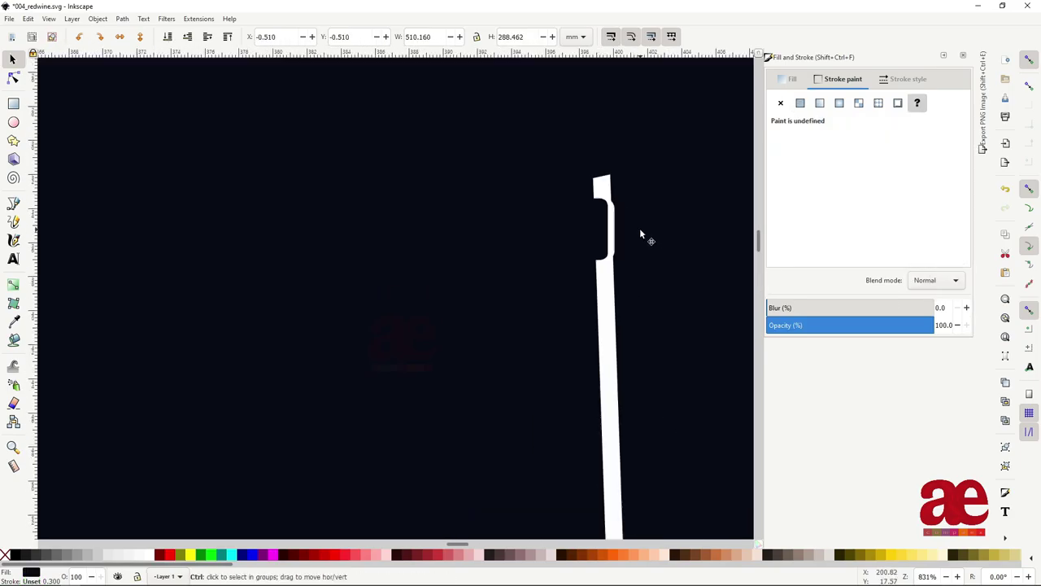
Step: Nudge the white edge path slightly right, then select the background rectangle
click(477, 176)
drag(477, 176, 489, 177)
scroll(513, 219, down, 5)
scroll(562, 261, down, 6)
click(569, 269)
scroll(569, 258, up, 1)
scroll(563, 199, down, 1)
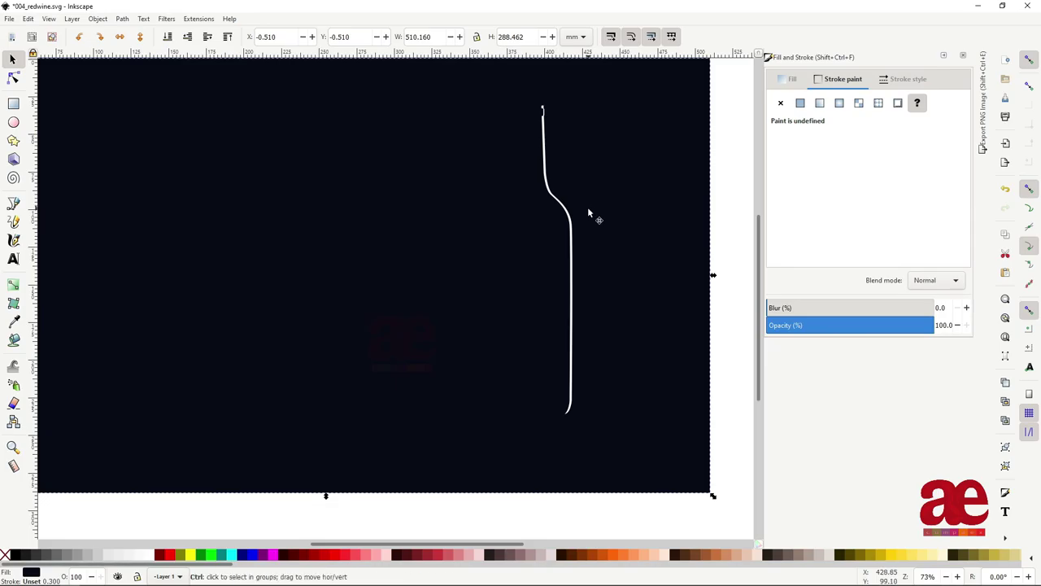
scroll(533, 296, down, 1)
scroll(510, 300, up, 1)
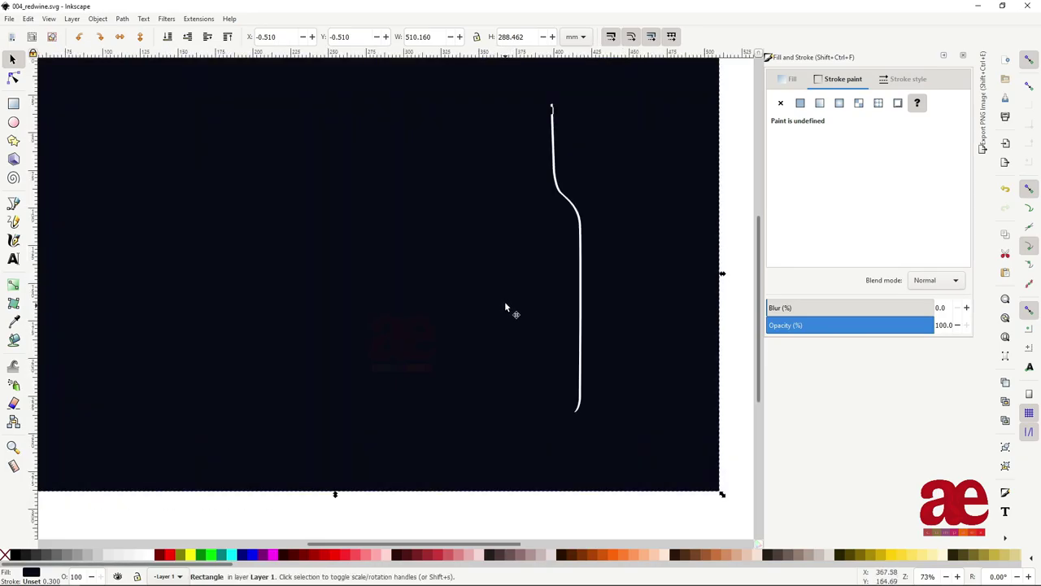
Step: Move the mirrored half contour left to complete the bottle, and draw a rectangle over the neck
click(579, 218)
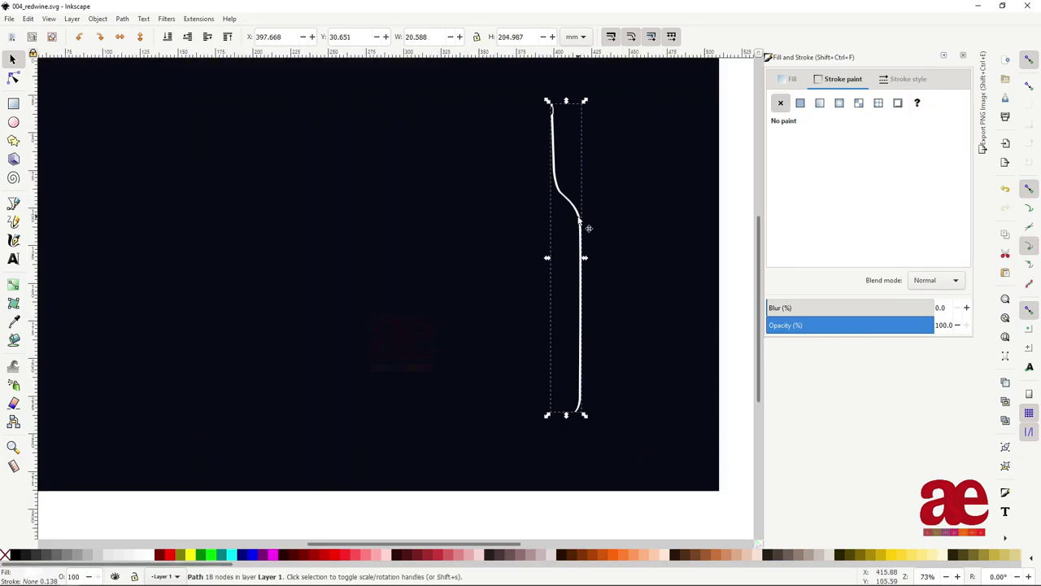
click(507, 252)
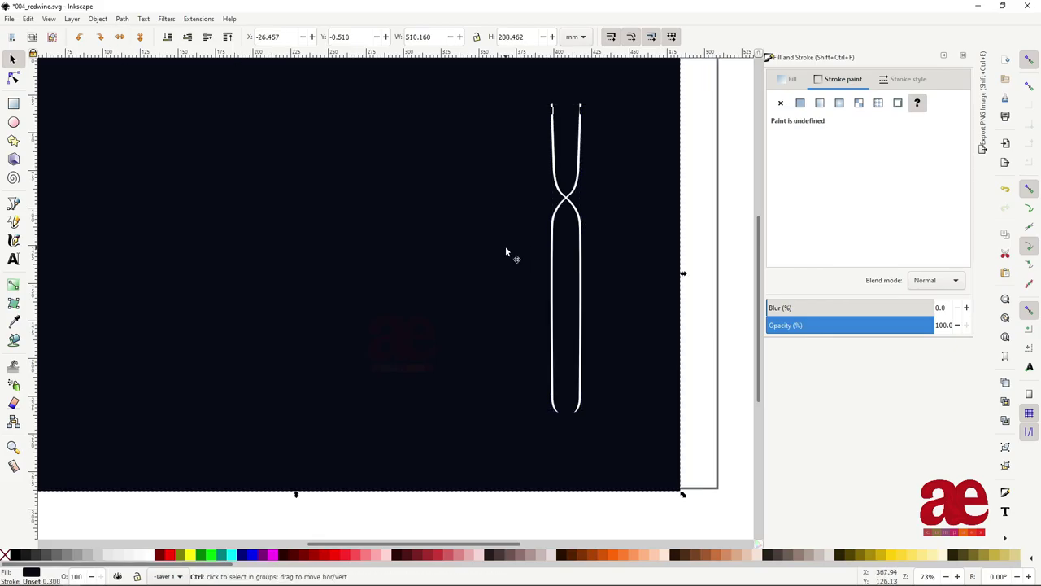
mouse_move(555, 244)
mouse_down()
mouse_move(494, 248)
mouse_move(507, 247)
mouse_move(500, 242)
mouse_up()
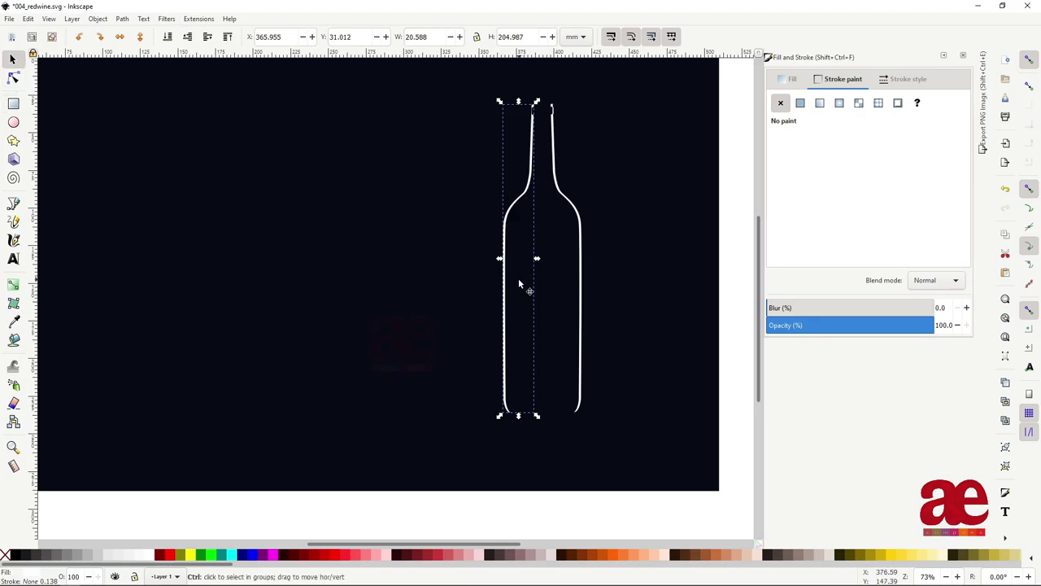
click(13, 104)
mouse_move(452, 91)
mouse_down()
mouse_move(569, 200)
mouse_move(575, 190)
mouse_up()
Step: Cut the neck rectangle's area out of the bottle outline with Difference
click(788, 79)
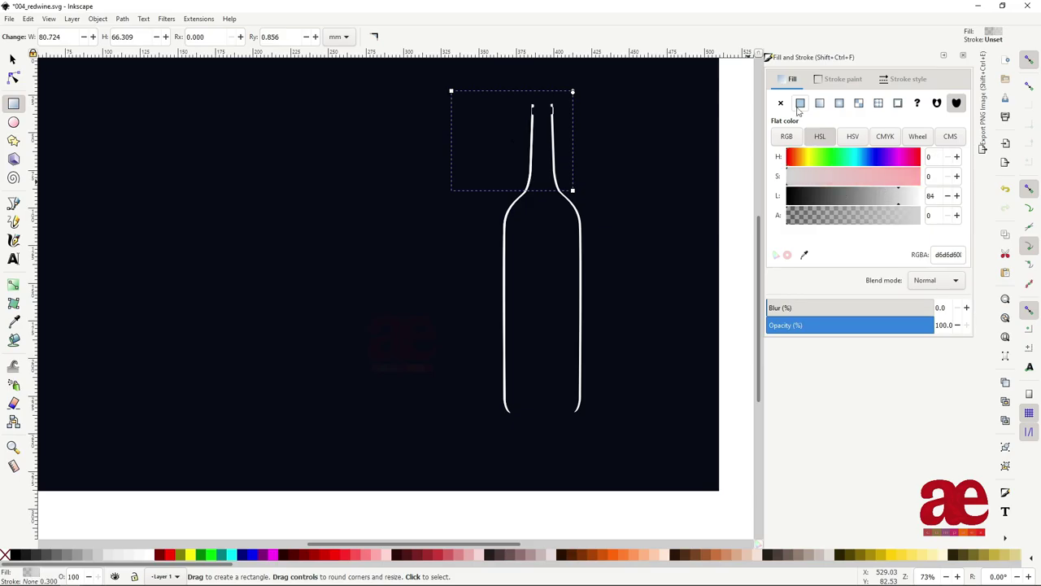
key(s)
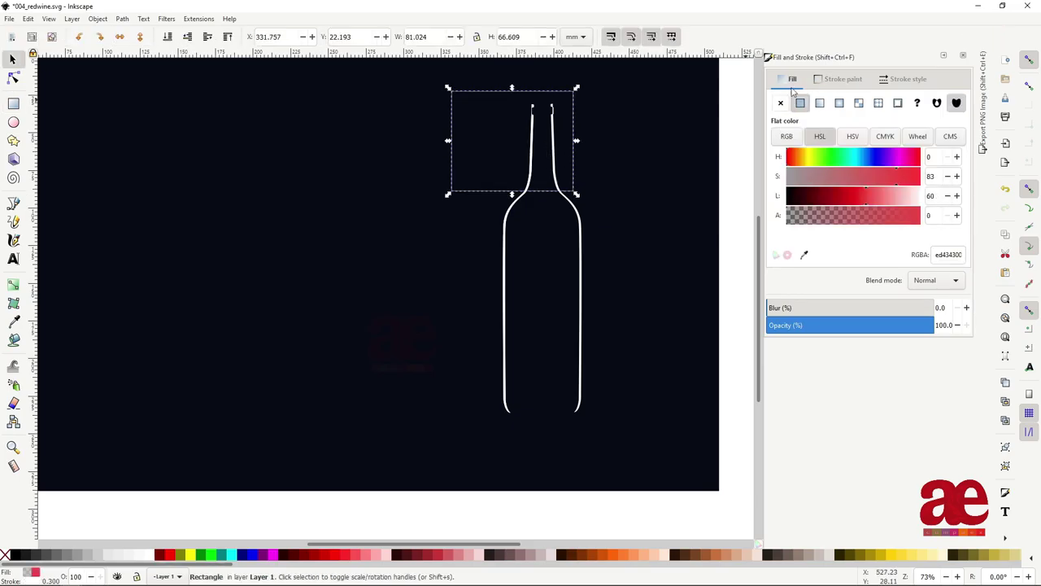
click(843, 79)
shift+click(528, 204)
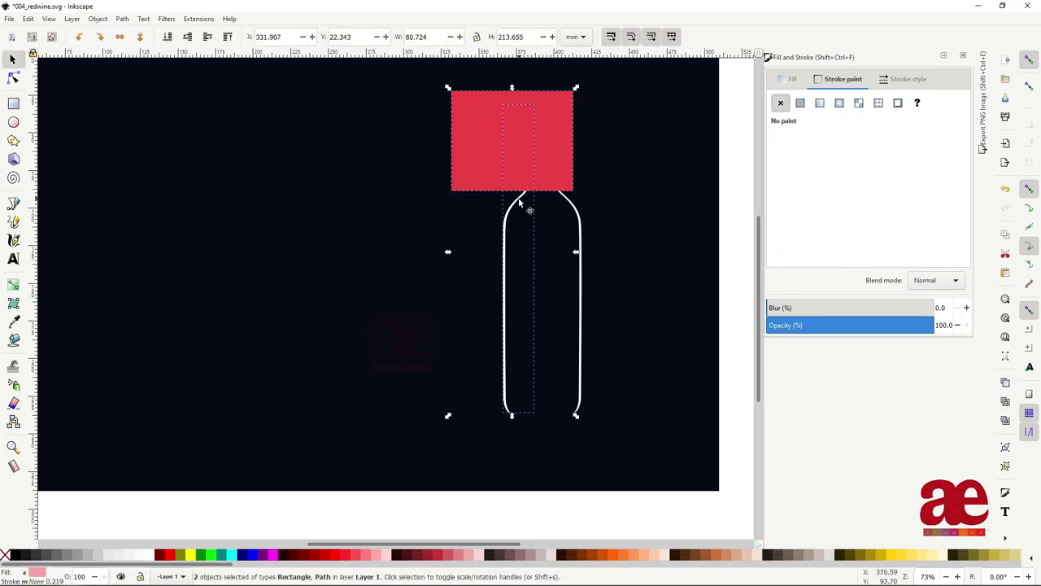
key(ctrl+minus)
Step: Subtract a rectangle covering the lower body from the bottle path
key(r)
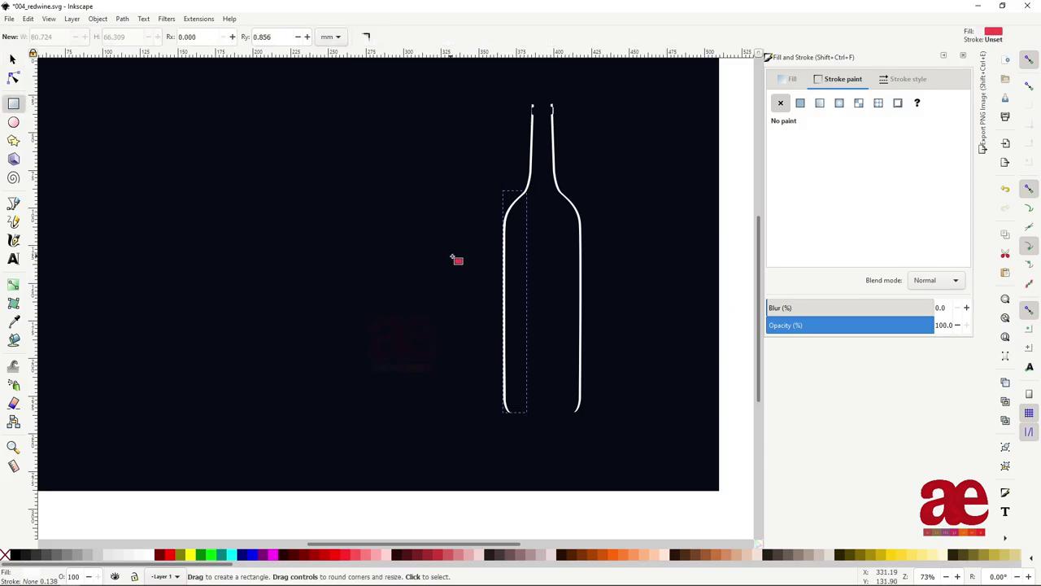
drag(462, 245, 556, 425)
key(s)
shift+click(505, 236)
key(ctrl+minus)
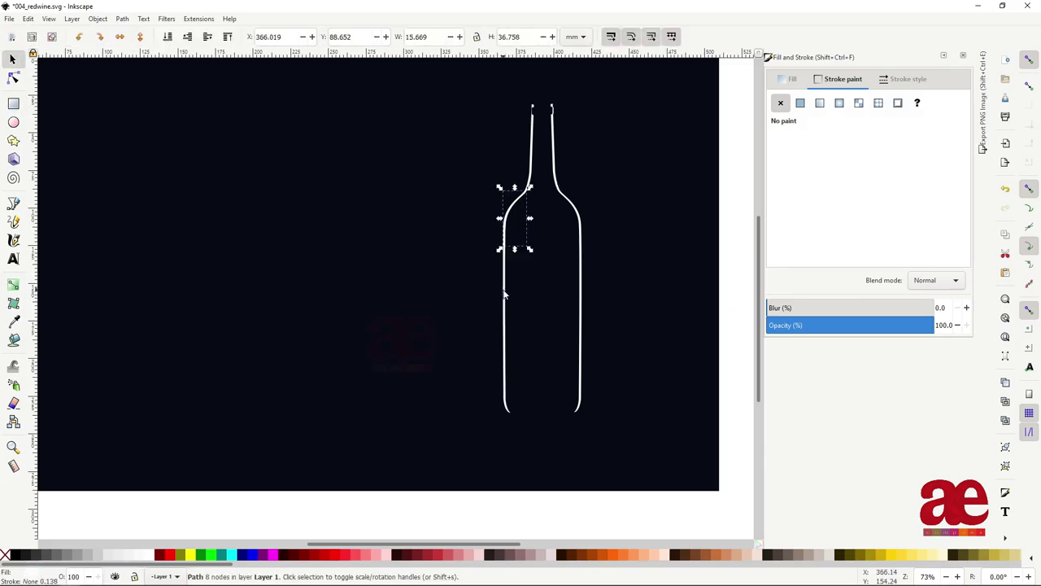
Step: Subtract a large rectangle over the upper bottle, keeping only the bottom piece
click(13, 103)
drag(284, 89, 600, 360)
key(s)
shift+click(506, 390)
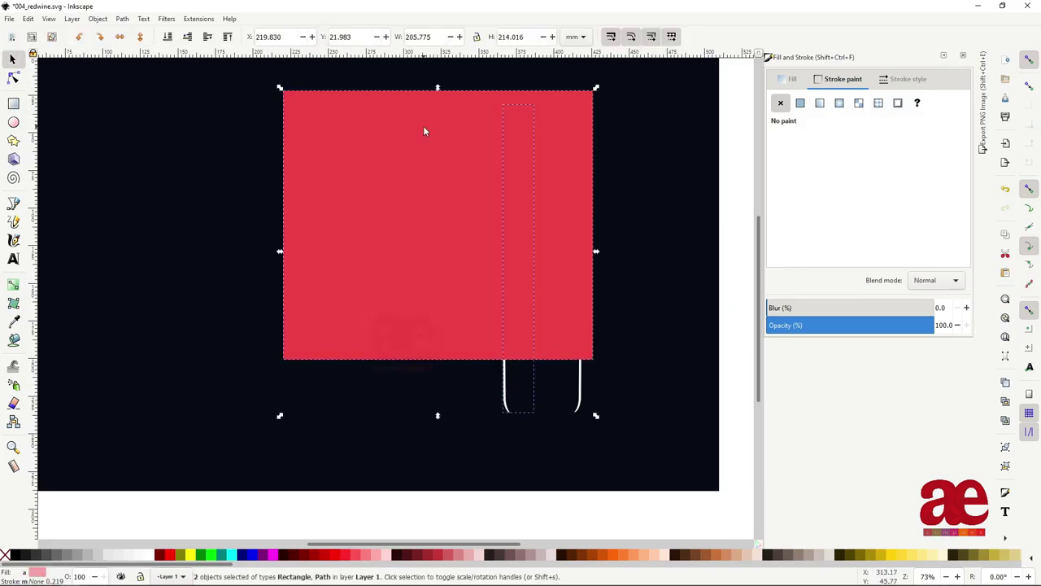
key(ctrl+minus)
click(616, 172)
scroll(618, 196, down, 2)
scroll(527, 227, up, 5)
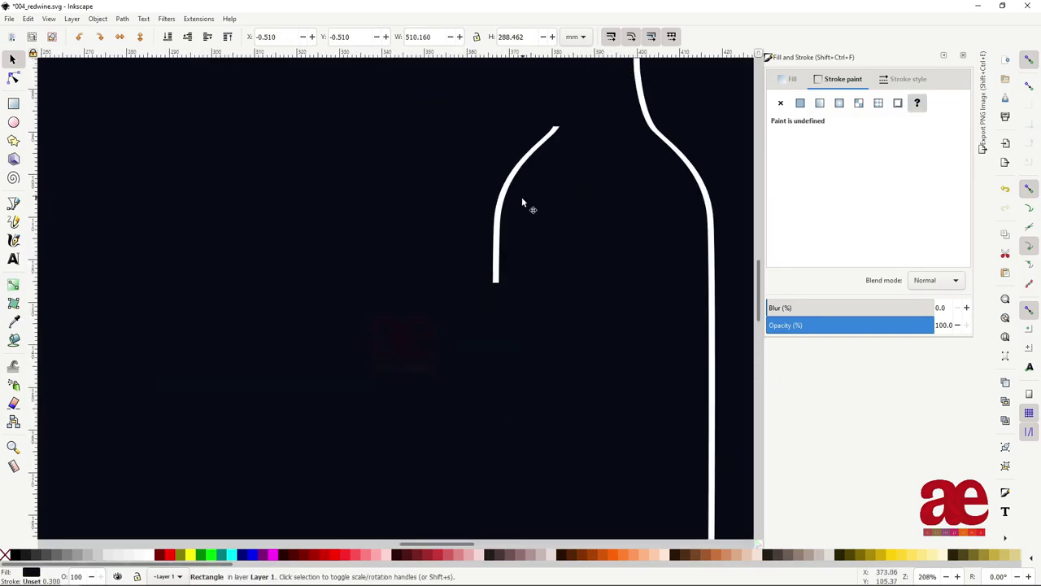
Step: Fill the left shoulder piece flat blue and position it over the white stripe
click(519, 210)
click(793, 79)
click(801, 103)
drag(506, 277, 514, 274)
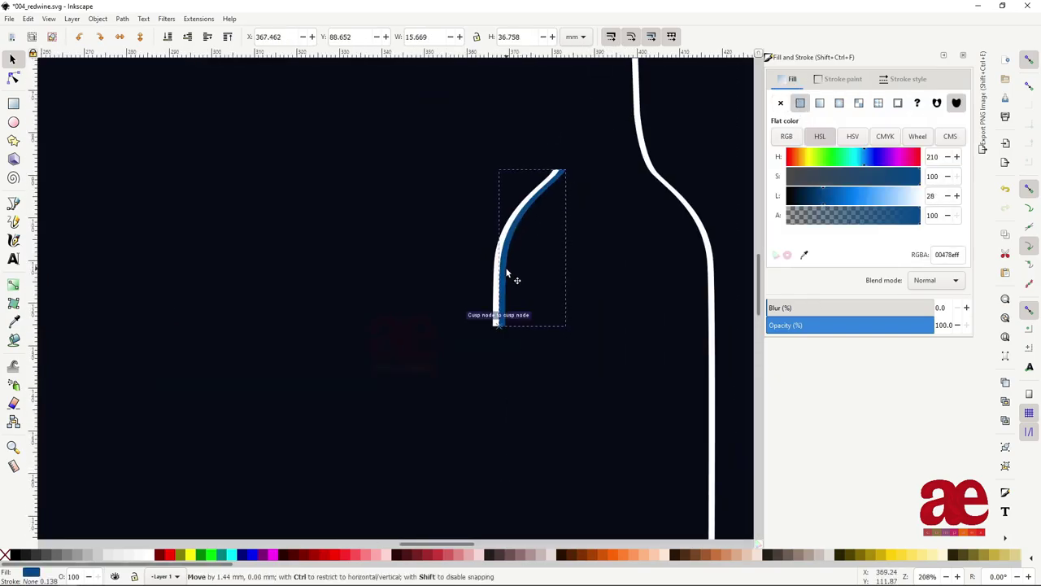
scroll(581, 231, up, 2)
drag(581, 230, 537, 205)
scroll(533, 206, up, 3)
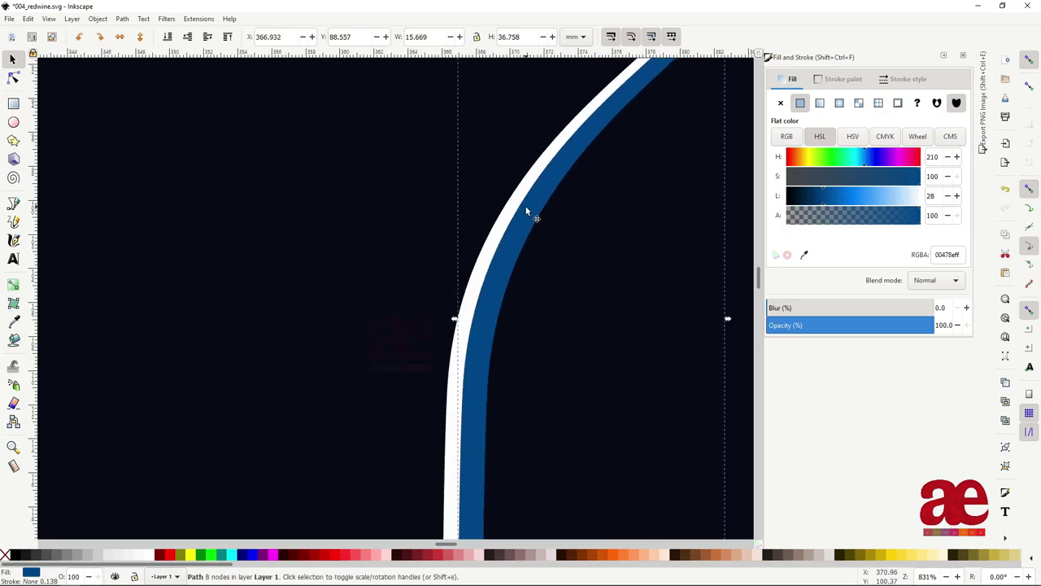
scroll(526, 204, down, 6)
scroll(526, 204, up, 6)
scroll(521, 226, down, 2)
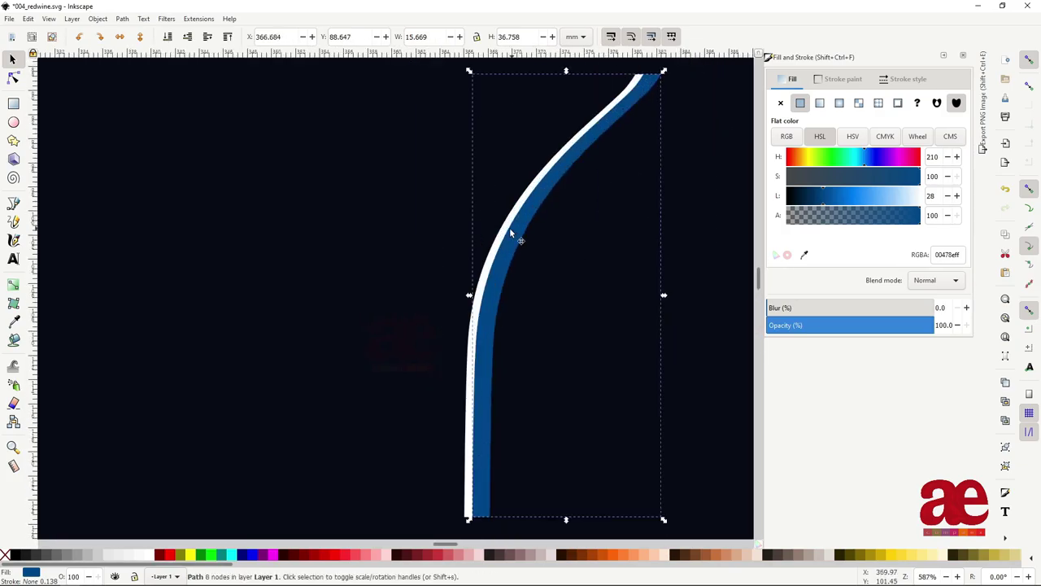
drag(508, 231, 498, 236)
Step: Cut the blue piece from the white stripe, undoing and repositioning it, then select the background
shift+click(478, 322)
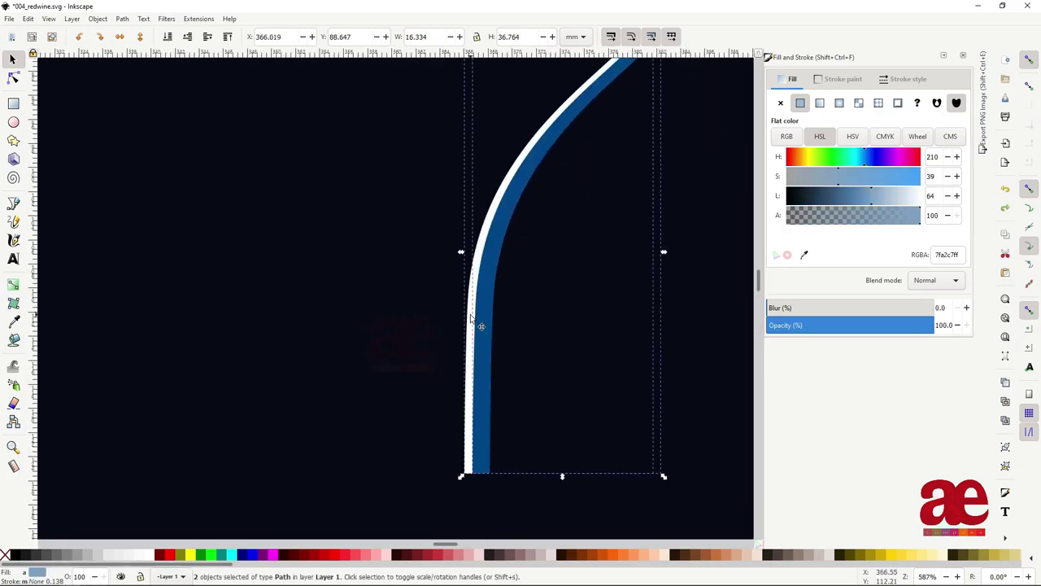
key(ctrl+minus)
scroll(477, 346, down, 5)
scroll(477, 350, up, 5)
key(ctrl+z)
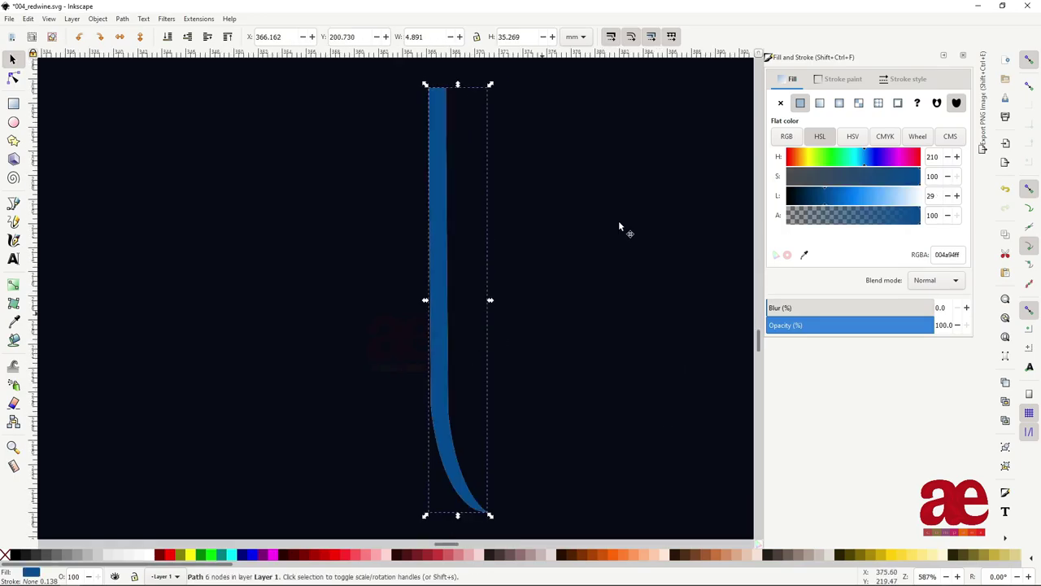
scroll(447, 288, up, 2)
drag(446, 288, 445, 291)
key(ctrl+z)
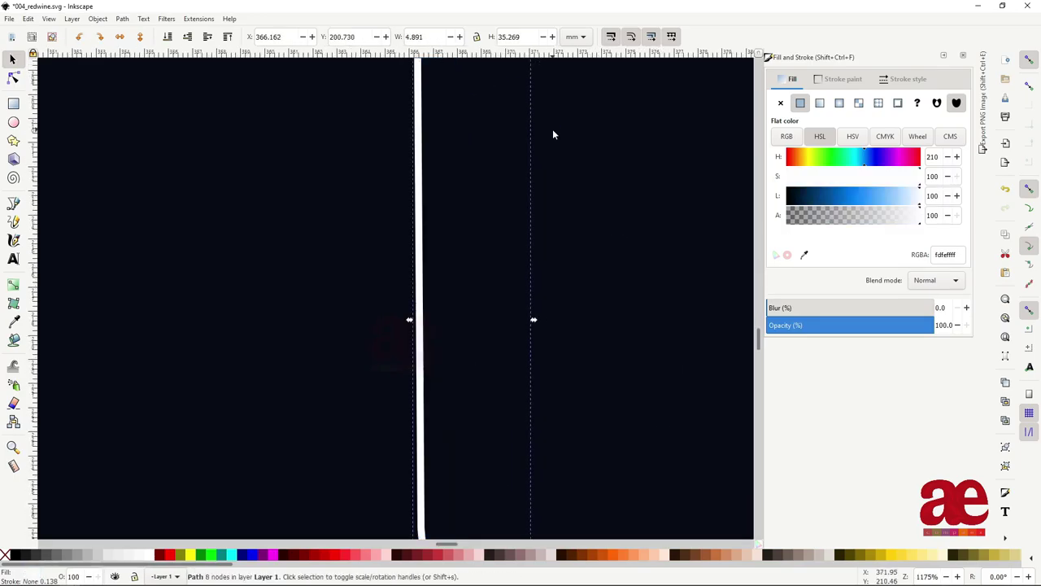
scroll(580, 179, down, 8)
scroll(596, 189, up, 2)
click(509, 353)
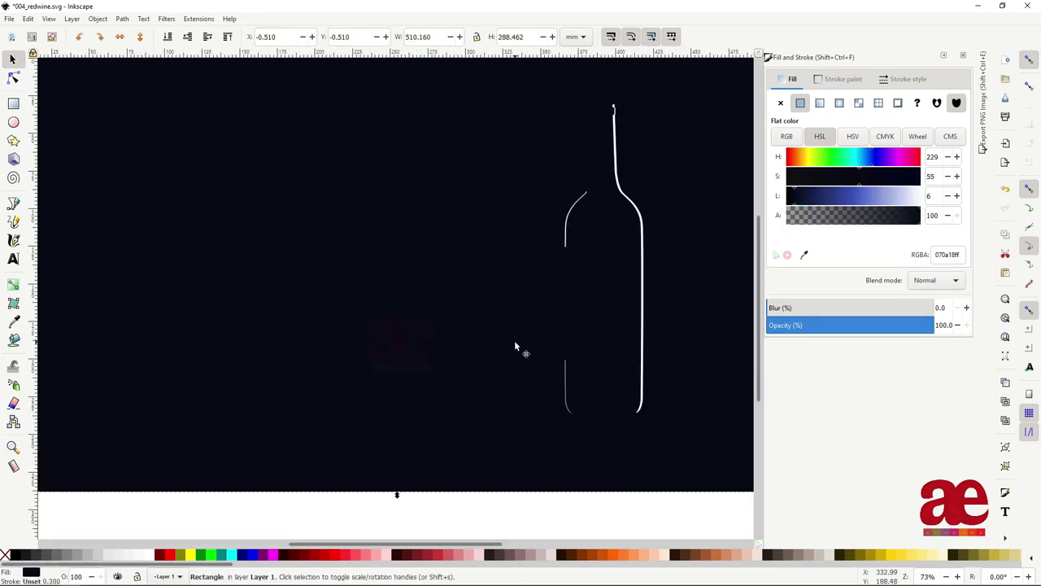
Step: Draw a closed bowl path left of the bottle with light grey stroke and near-white fill
scroll(599, 223, down, 1)
key(b)
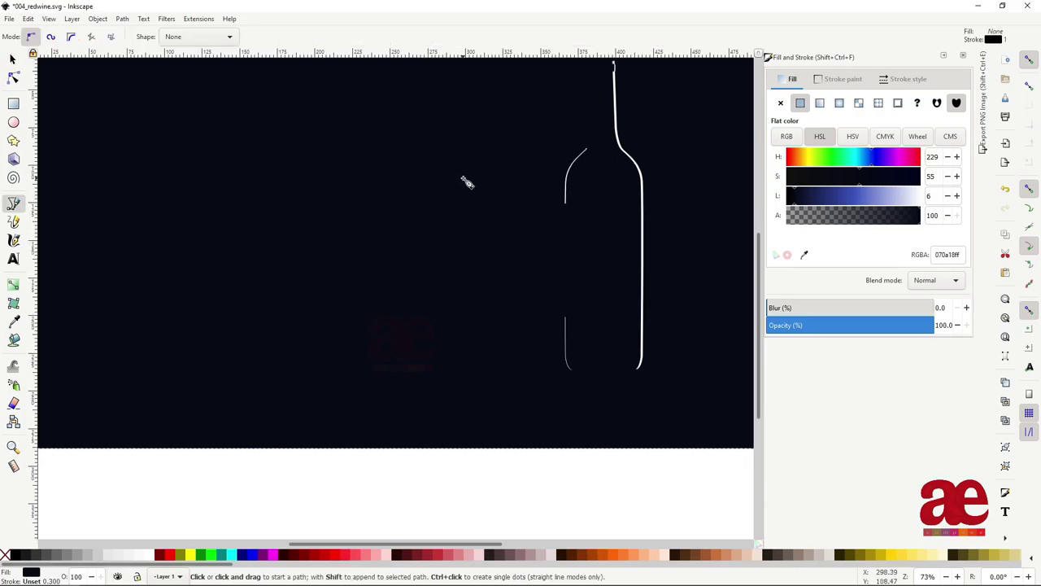
click(463, 177)
click(463, 178)
click(838, 79)
click(912, 196)
click(789, 79)
click(918, 196)
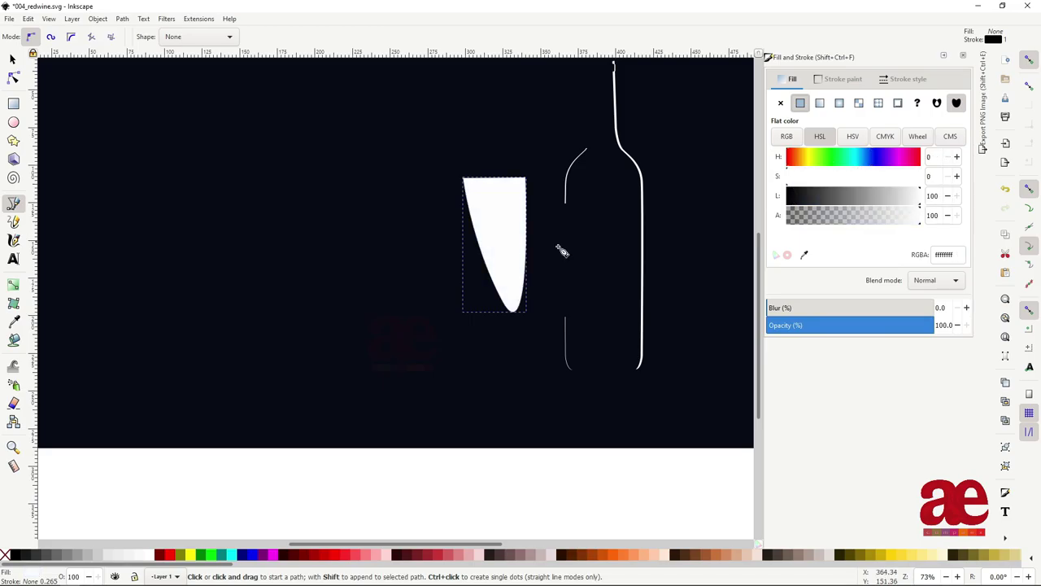
Step: Reshape the bowl's nodes and curve handles into a wider, rounded wine-glass bowl
key(n)
click(506, 305)
drag(506, 304, 488, 296)
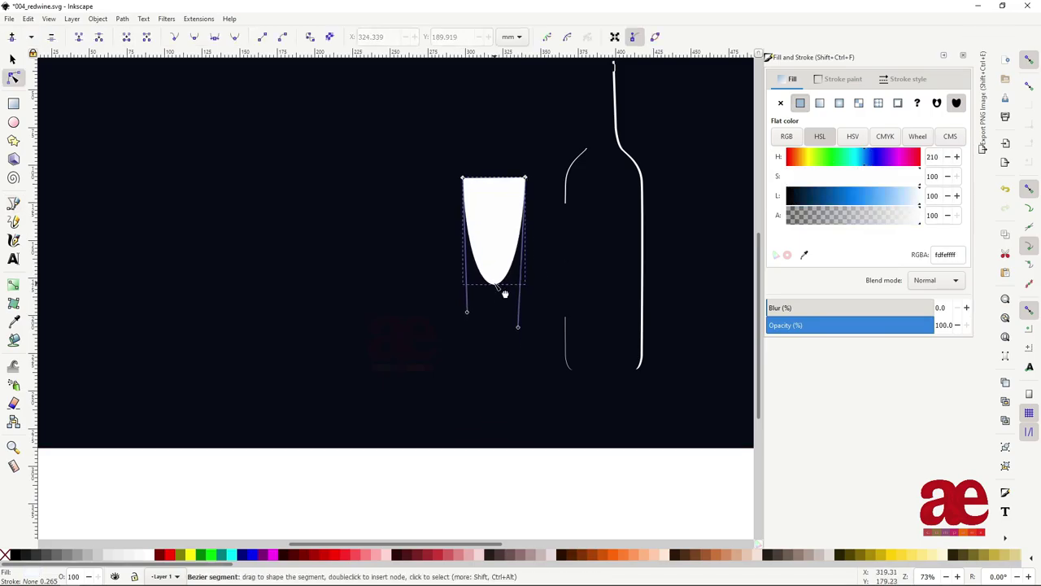
drag(463, 178, 447, 181)
drag(460, 262, 508, 276)
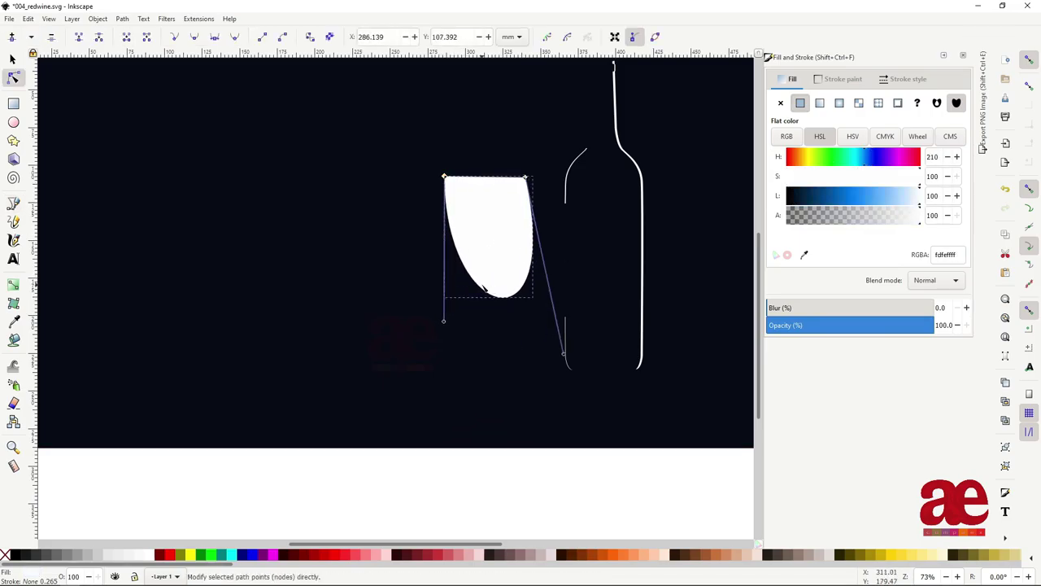
scroll(506, 187, up, 2)
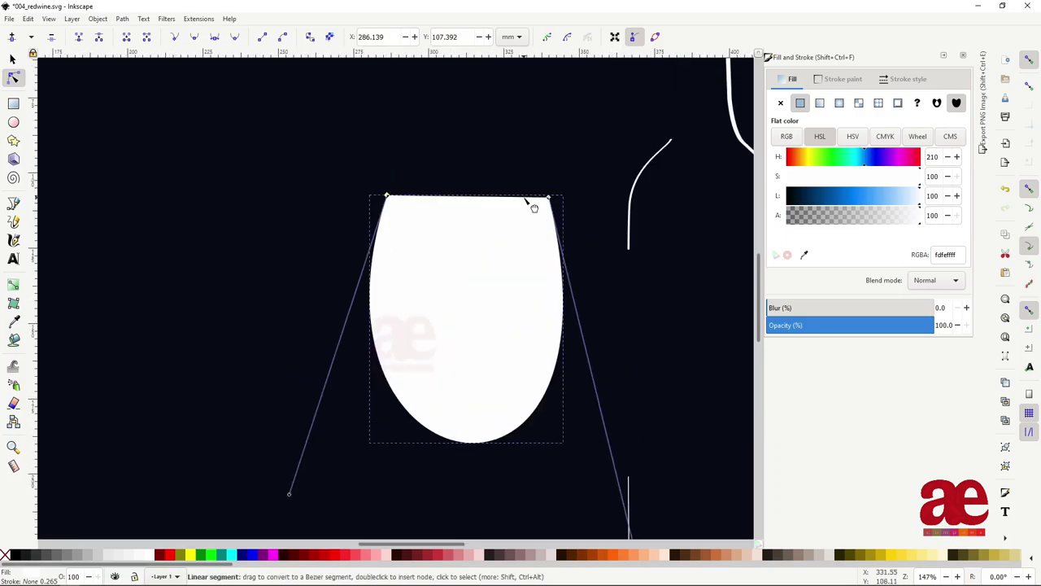
scroll(506, 200, up, 1)
scroll(538, 329, down, 3)
drag(418, 427, 387, 479)
drag(589, 458, 623, 488)
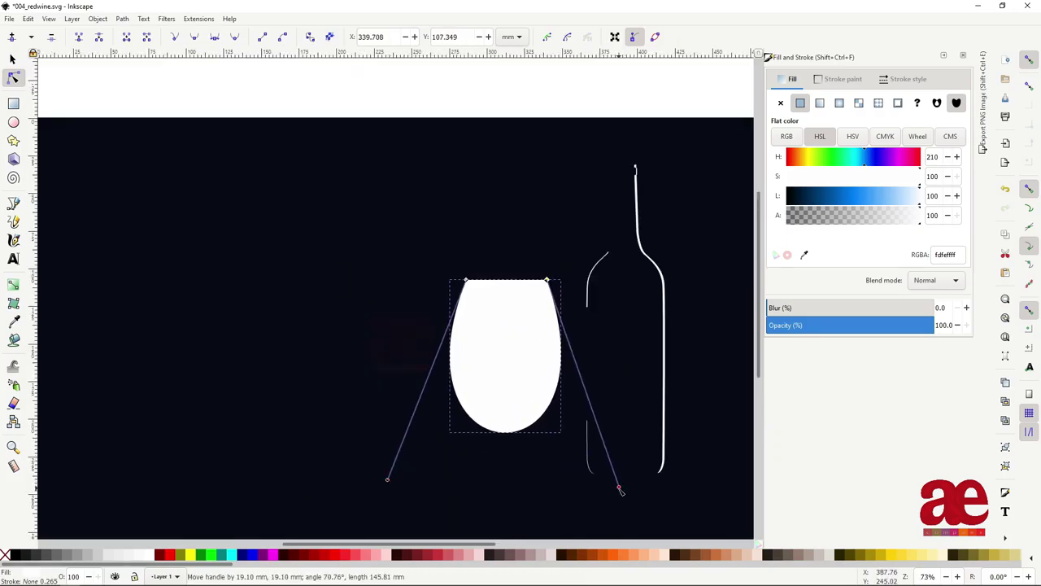
scroll(537, 420, up, 2)
Step: Make a slightly enlarged blue copy of the bowl and reselect the white outline
key(s)
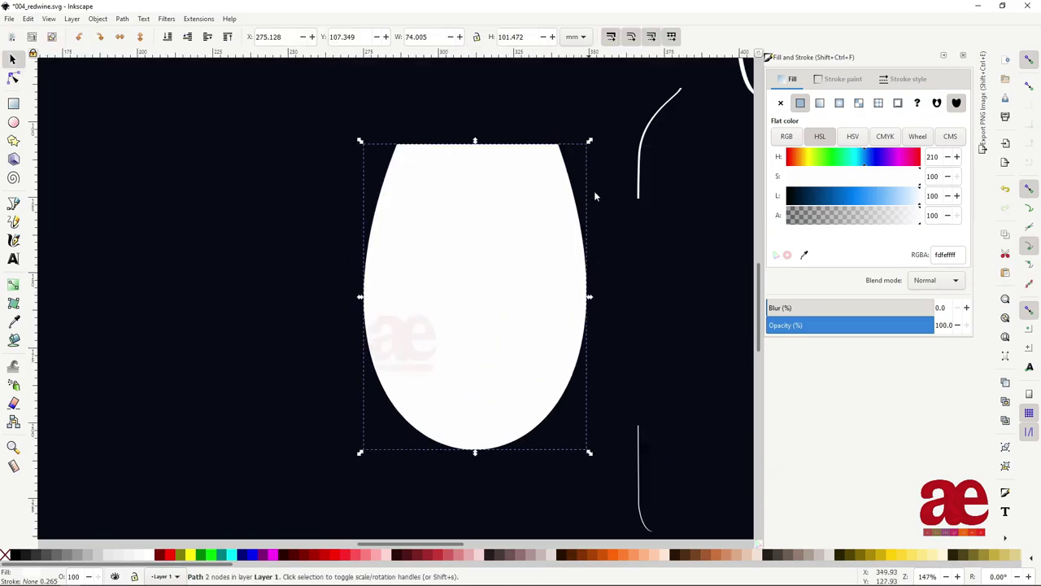
key(ctrl+shift+v)
scroll(584, 141, up, 2)
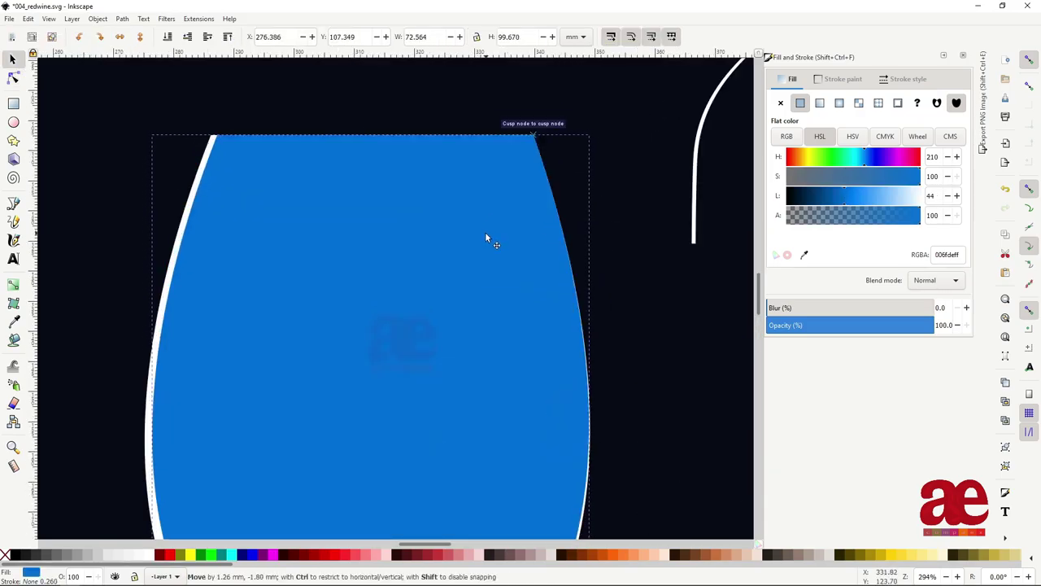
scroll(485, 231, down, 2)
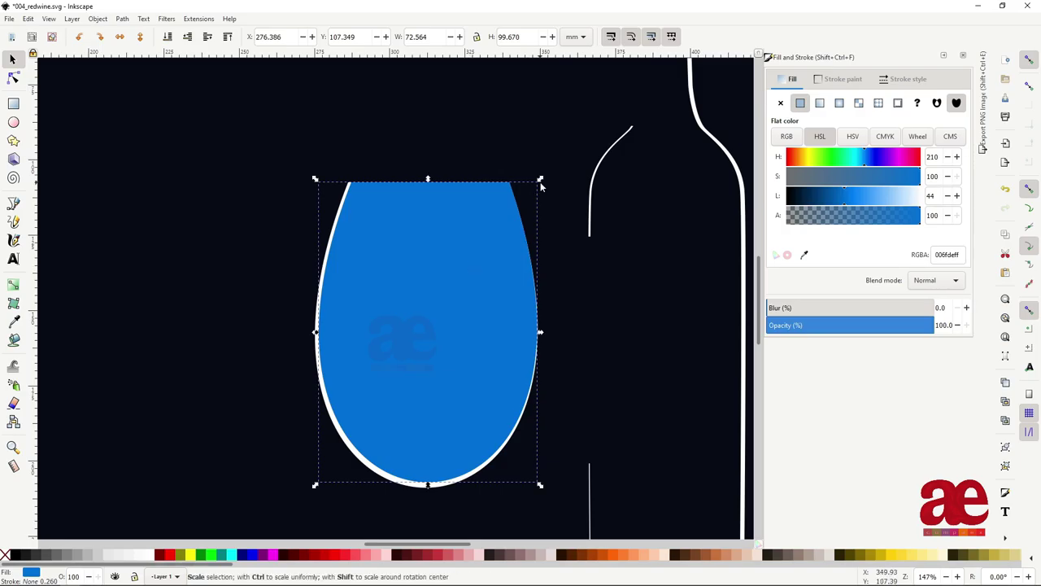
drag(541, 179, 545, 180)
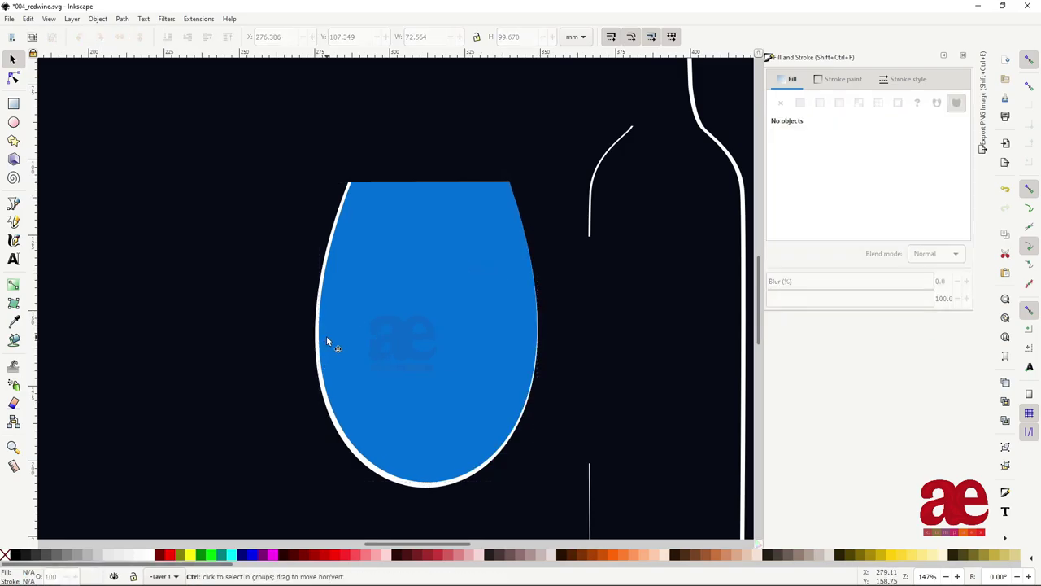
scroll(326, 335, up, 3)
scroll(410, 336, down, 4)
click(410, 337)
scroll(439, 342, down, 4)
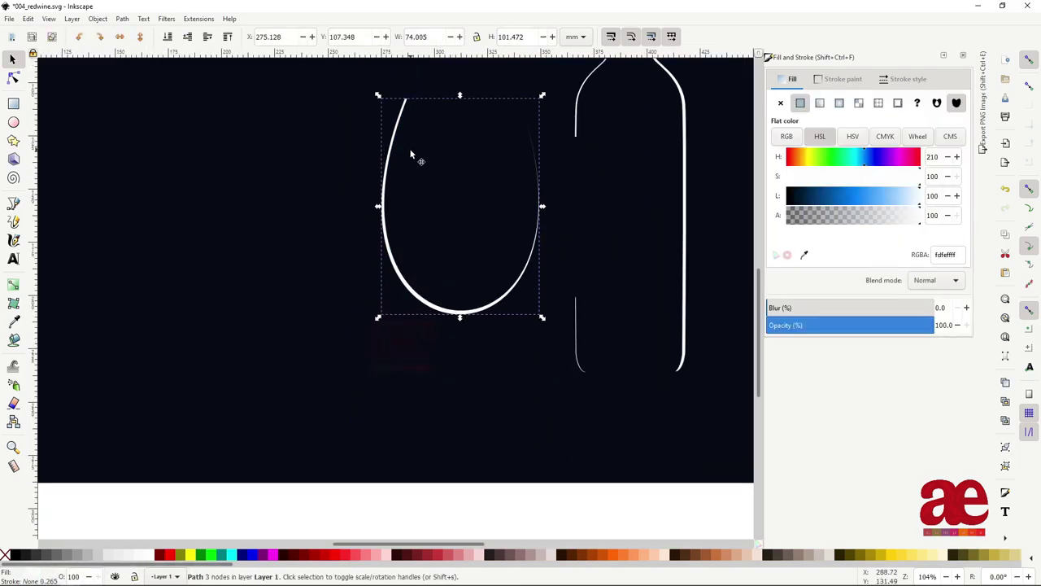
scroll(405, 187, up, 1)
Step: Draw a white rounded rectangle and position it just below the glass bowl
scroll(398, 245, up, 1)
click(396, 270)
scroll(505, 303, down, 3)
scroll(488, 358, up, 1)
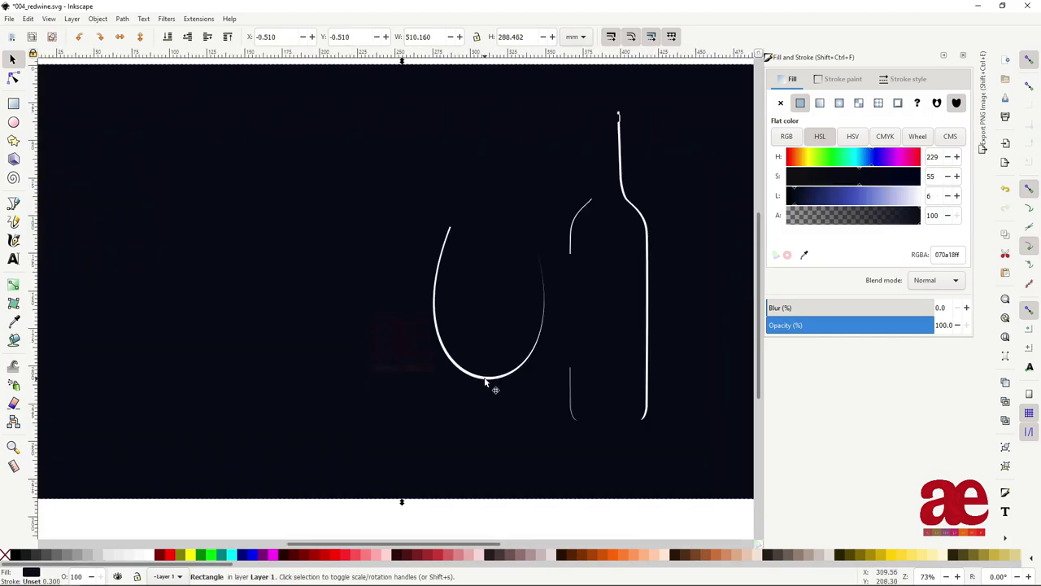
click(488, 381)
scroll(543, 403, down, 1)
scroll(498, 388, up, 1)
scroll(472, 399, up, 1)
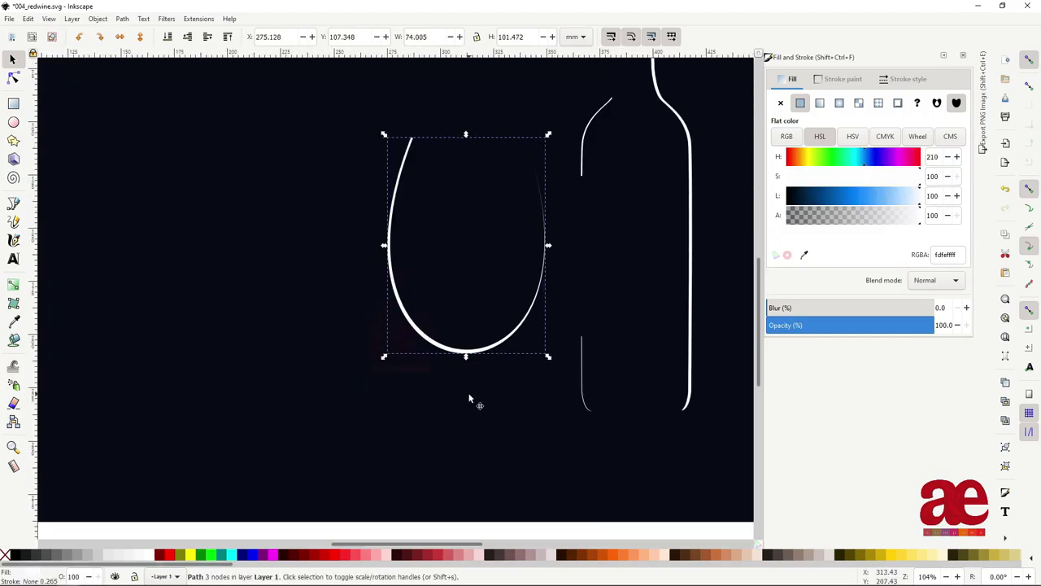
scroll(455, 391, down, 1)
key(b)
click(13, 103)
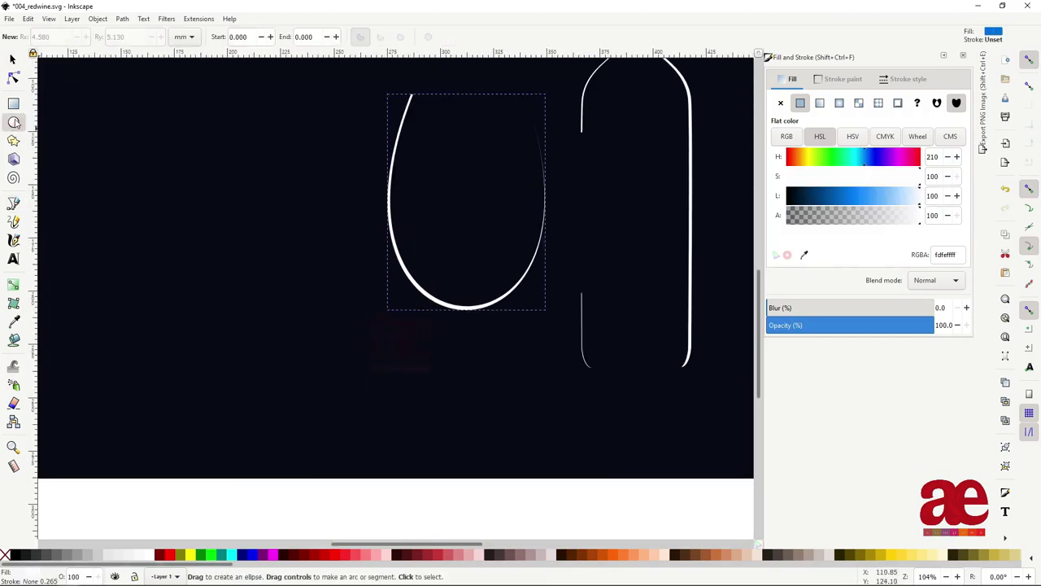
drag(473, 310, 533, 431)
key(ctrl+shift+v)
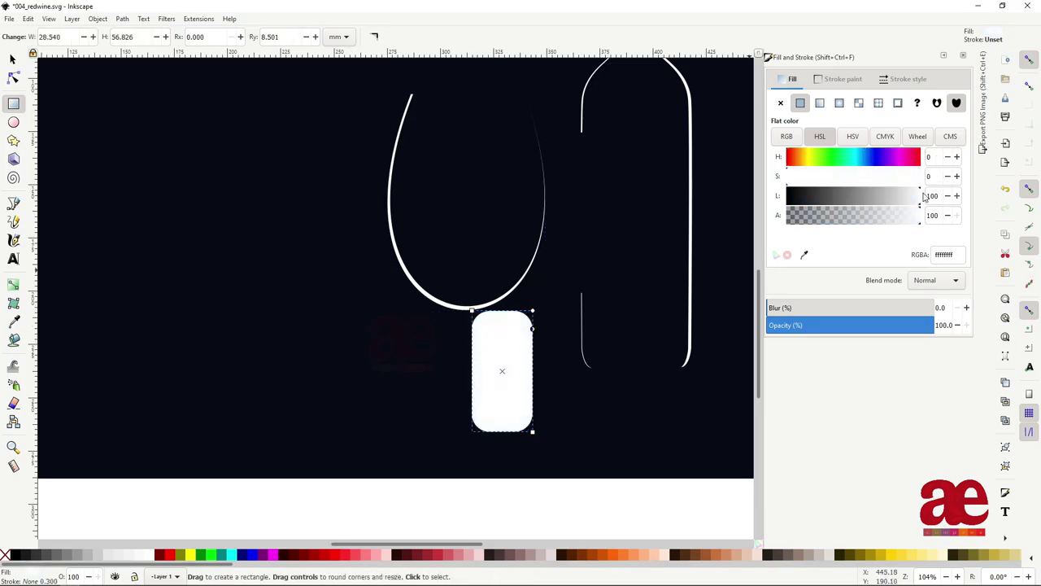
key(s)
drag(511, 359, 519, 353)
Step: Duplicate the rounded rectangle as a red copy and narrow it from the left side
key(ctrl+d)
key(ctrl+shift+v)
scroll(523, 368, up, 2)
drag(447, 355, 450, 354)
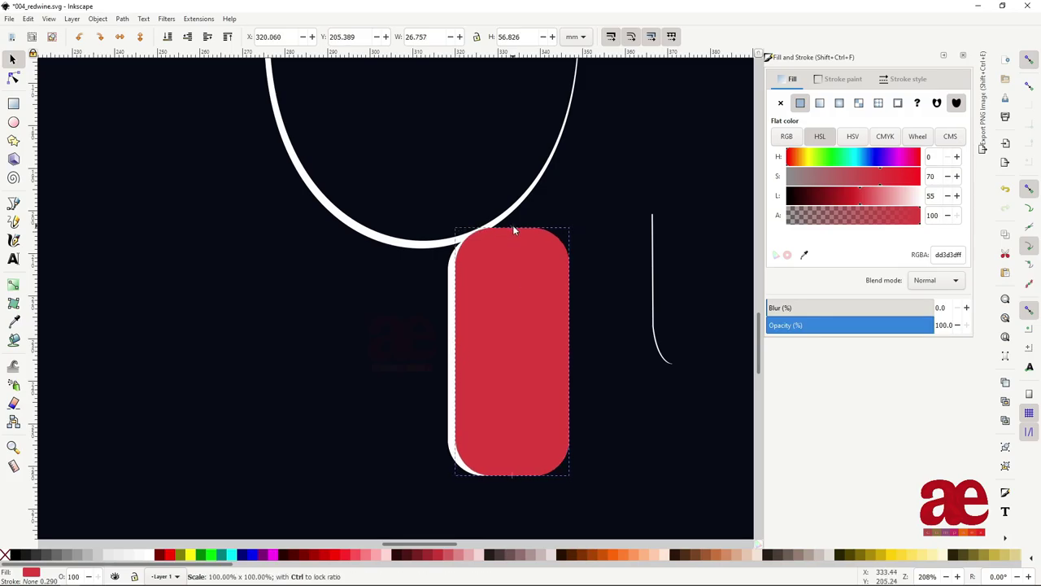
scroll(515, 230, up, 2)
scroll(455, 295, down, 4)
scroll(488, 366, down, 3)
drag(515, 463, 515, 472)
scroll(414, 357, up, 5)
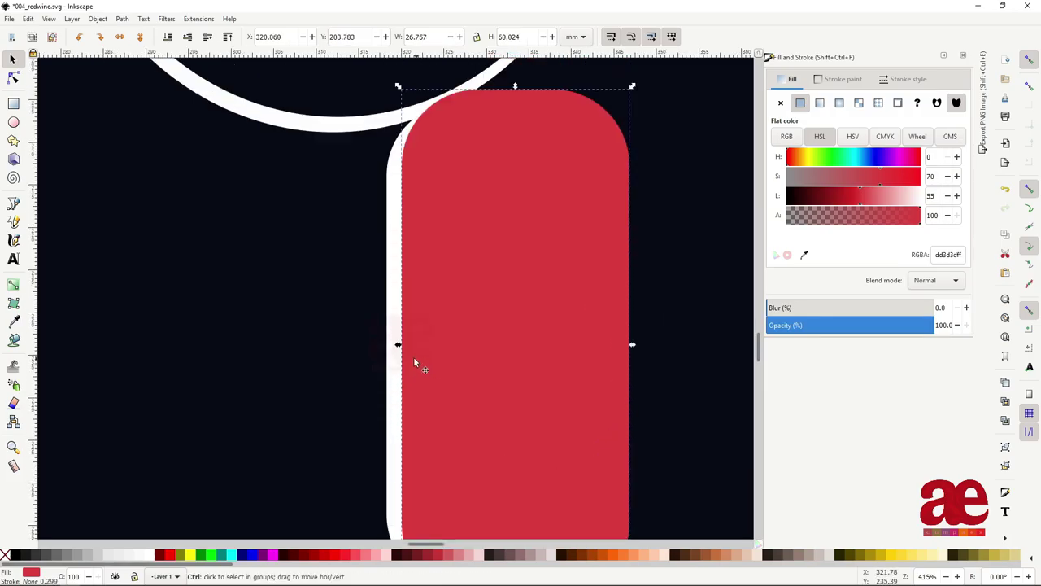
scroll(413, 356, up, 2)
scroll(421, 383, down, 5)
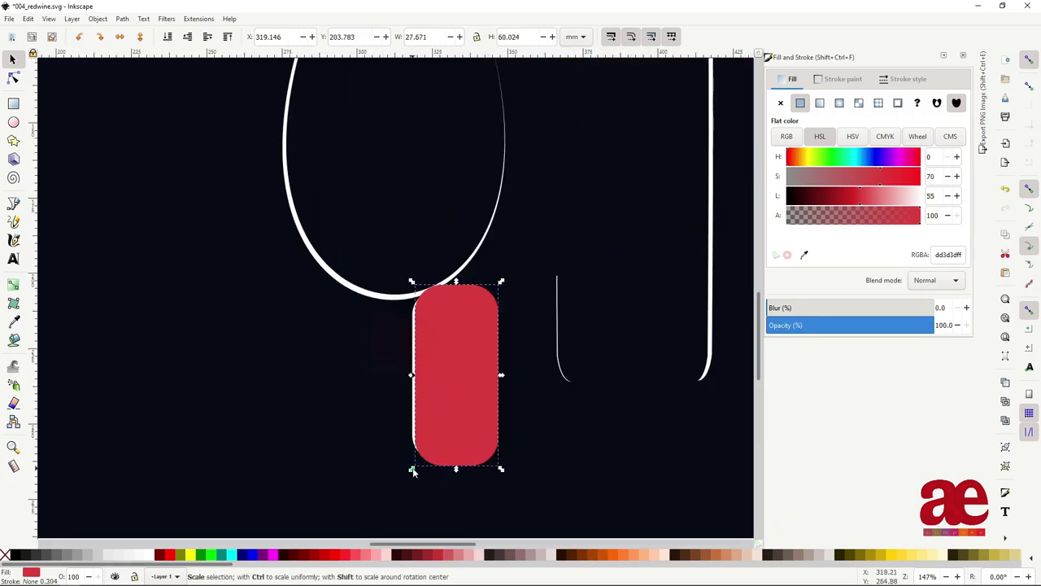
scroll(456, 456, up, 2)
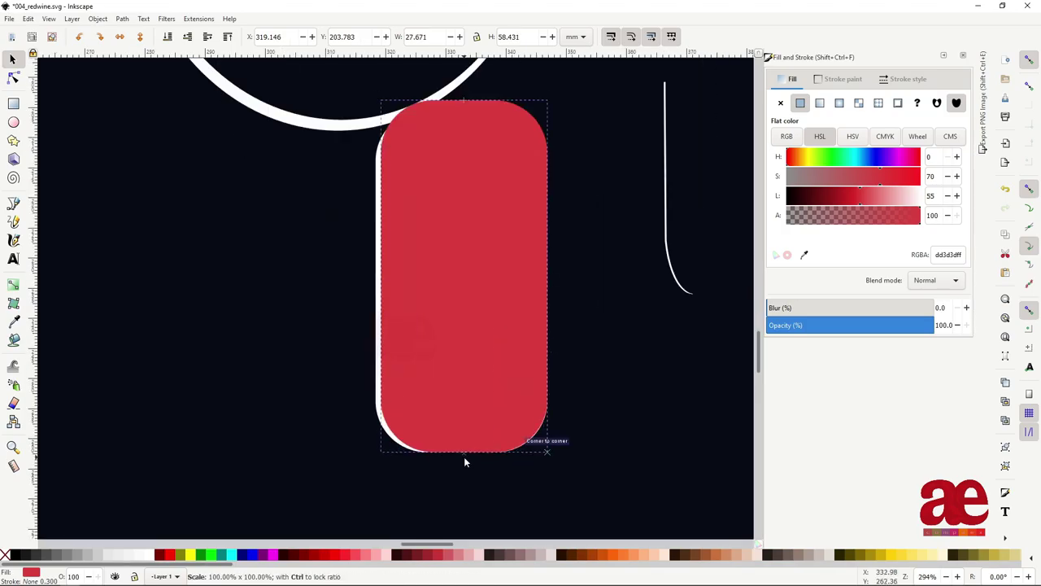
scroll(419, 403, down, 4)
scroll(425, 402, up, 3)
Step: Cut the red rectangle out of the white shape, leaving a thin stem contour
key(Delete)
click(355, 298)
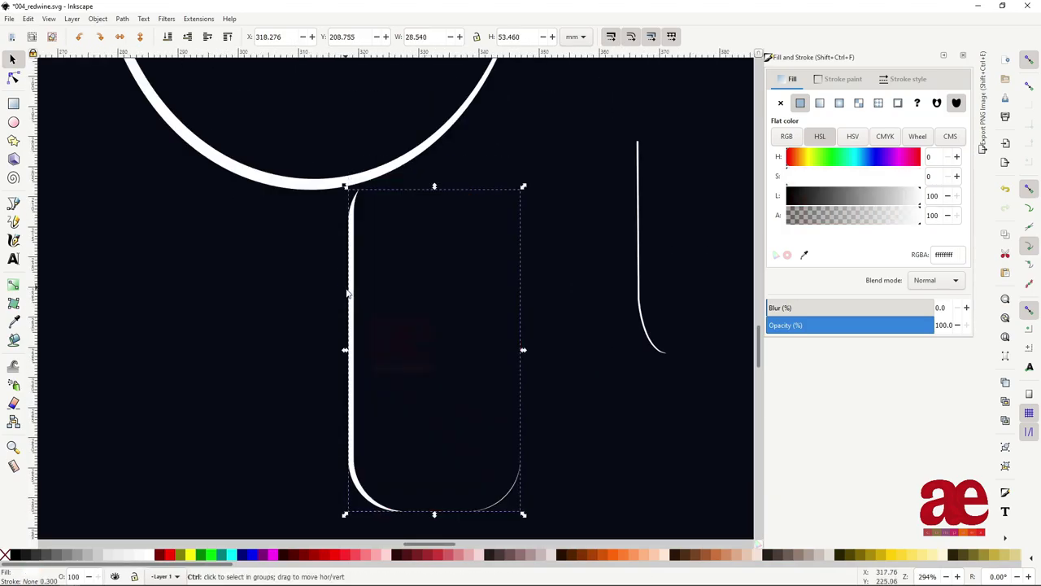
scroll(351, 310, down, 3)
scroll(345, 320, up, 3)
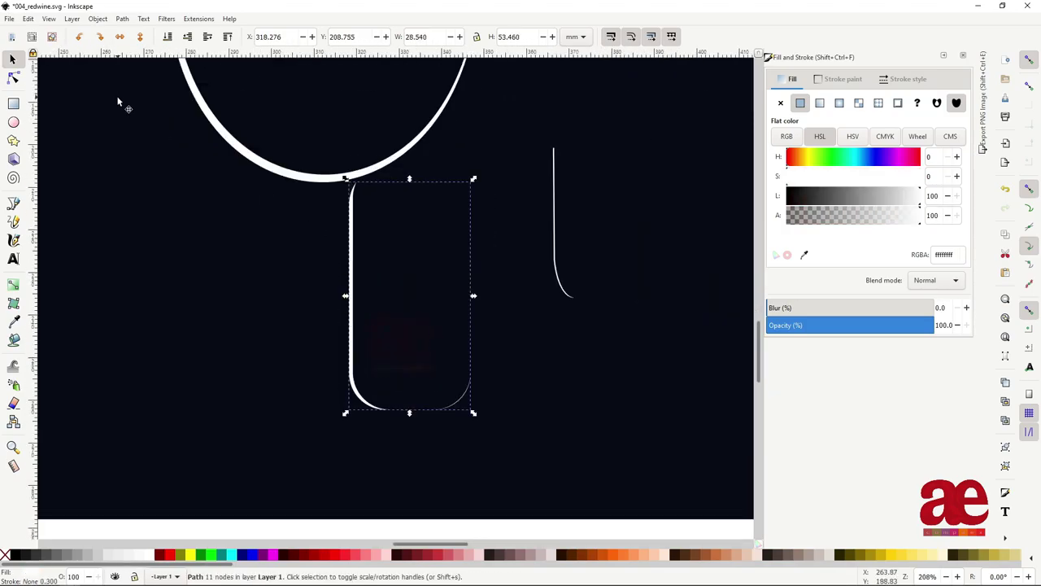
Step: Mirror a copy of the stem line to the bowl's left and trim the right stem with a rectangle cut
key(ctrl+d)
key(h)
drag(469, 249, 291, 256)
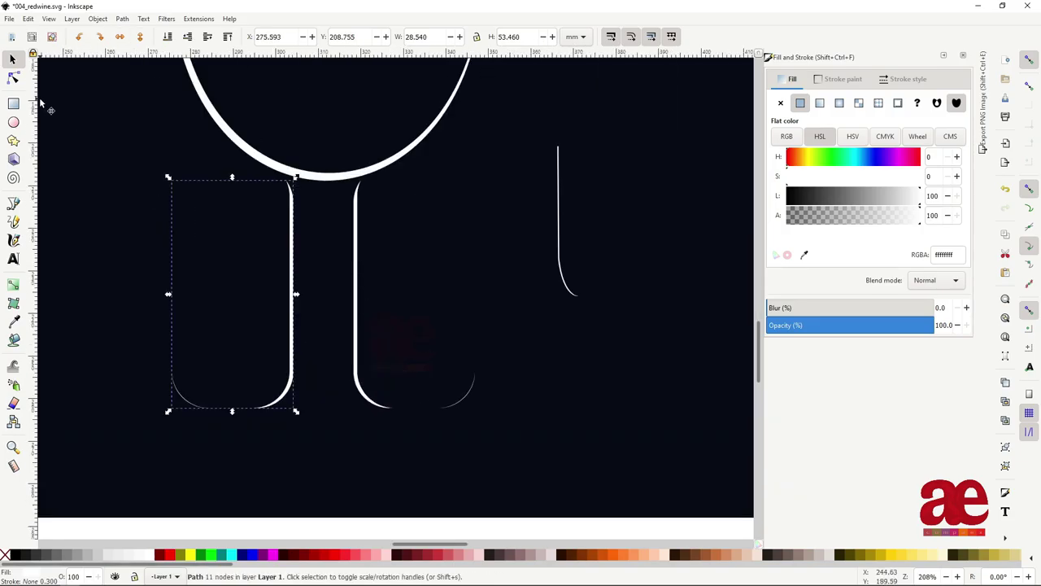
key(r)
drag(410, 298, 521, 495)
key(s)
shift+click(371, 395)
key(ctrl+minus)
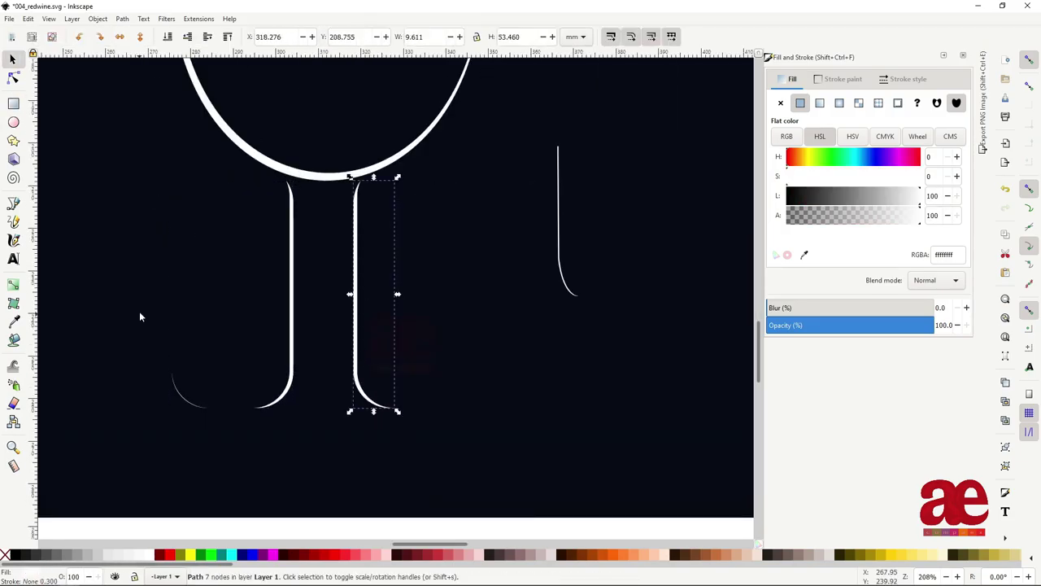
Step: Trim the left stem line with a rectangle cut and nudge it into place
key(r)
drag(95, 286, 225, 432)
key(s)
shift+click(292, 350)
key(ctrl+minus)
scroll(321, 354, down, 2)
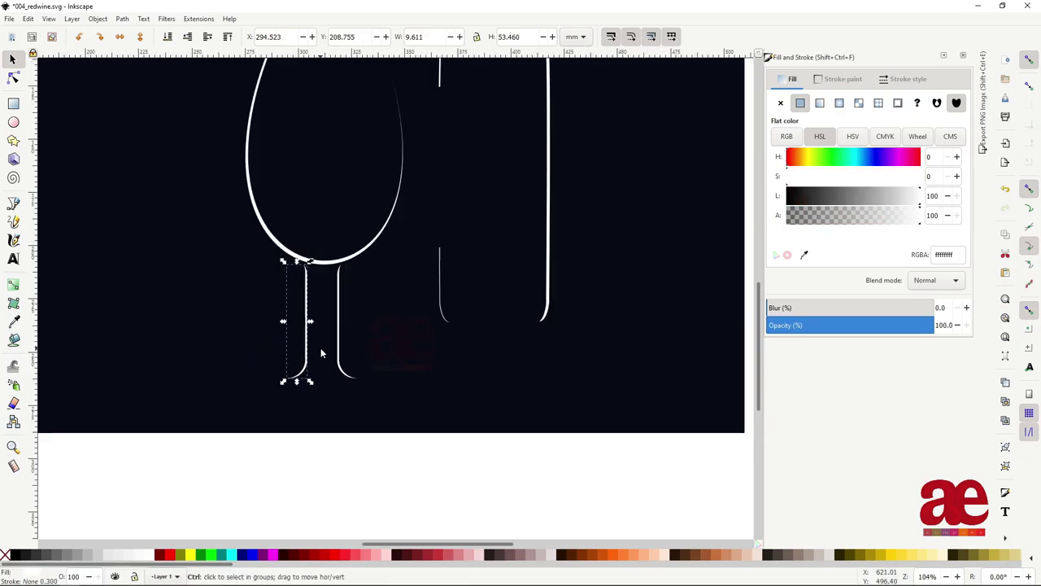
scroll(321, 354, up, 2)
drag(298, 316, 303, 317)
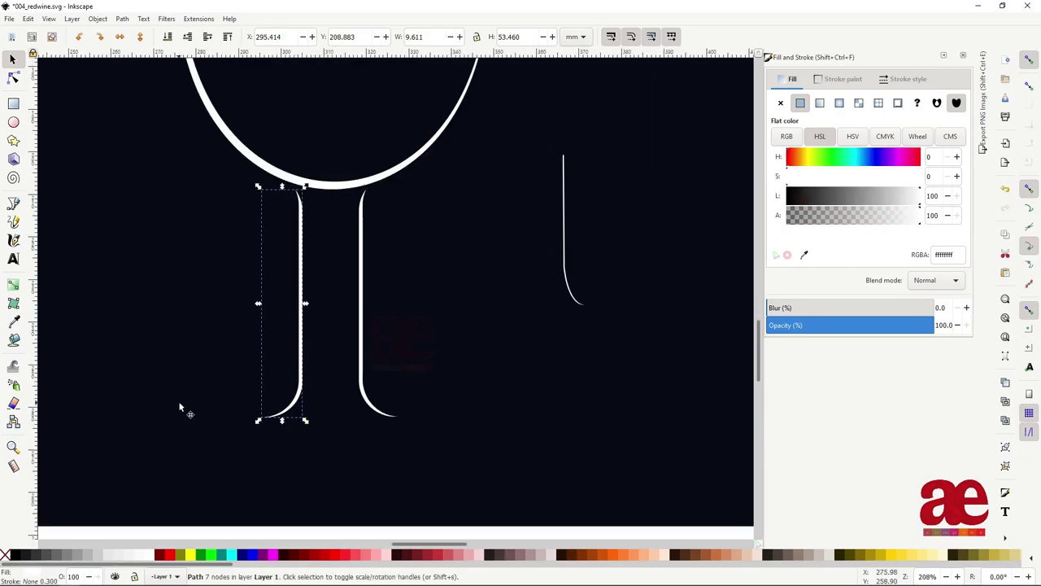
scroll(273, 389, up, 1)
scroll(295, 355, down, 1)
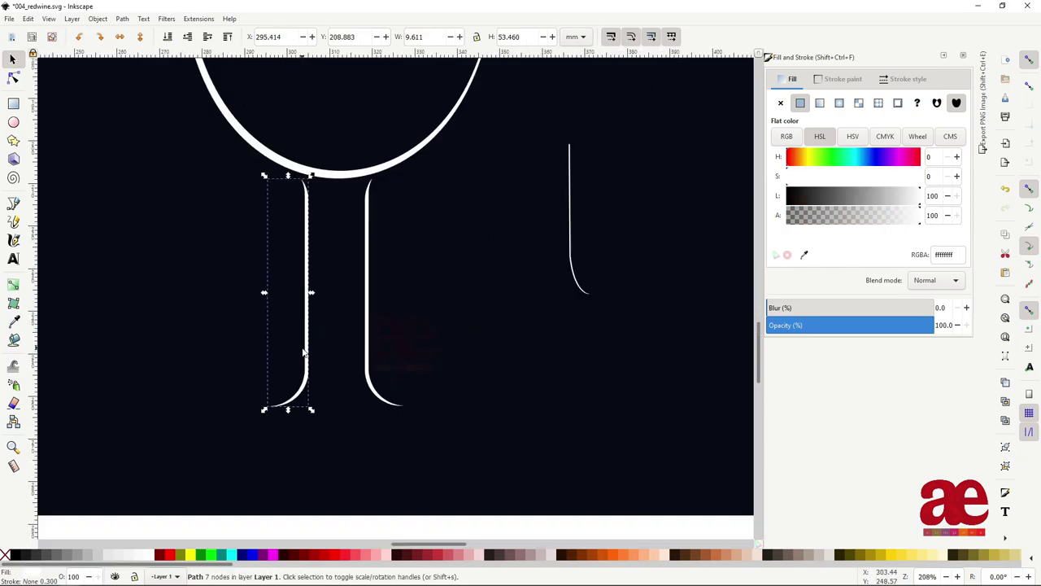
Step: Try carving the left stem with a tall red ellipse, undo the cut, and move the ellipse lower
click(13, 104)
drag(220, 276, 309, 442)
key(Delete)
key(e)
drag(205, 256, 312, 460)
key(s)
drag(257, 249, 284, 184)
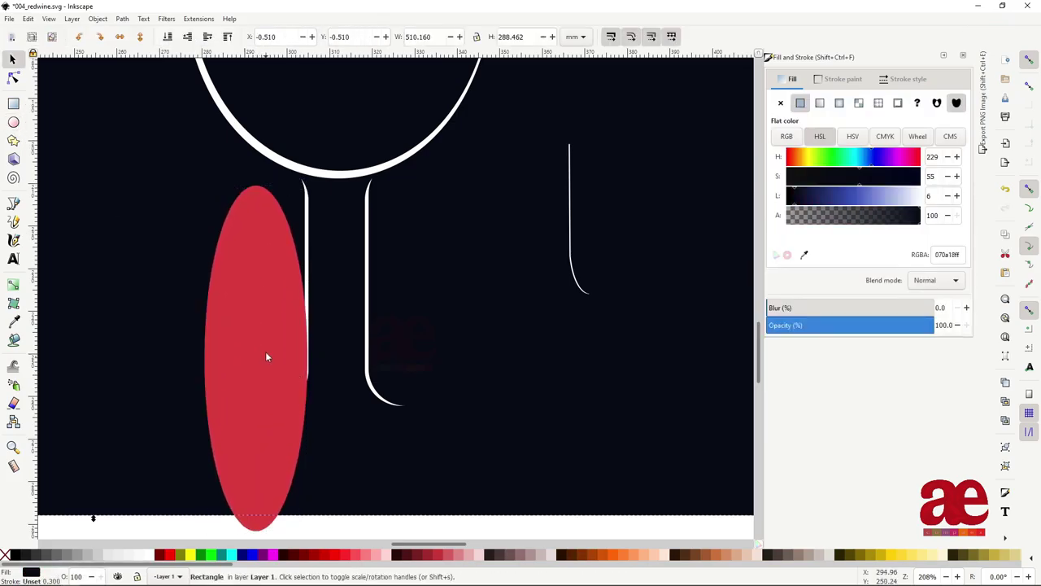
drag(266, 356, 272, 331)
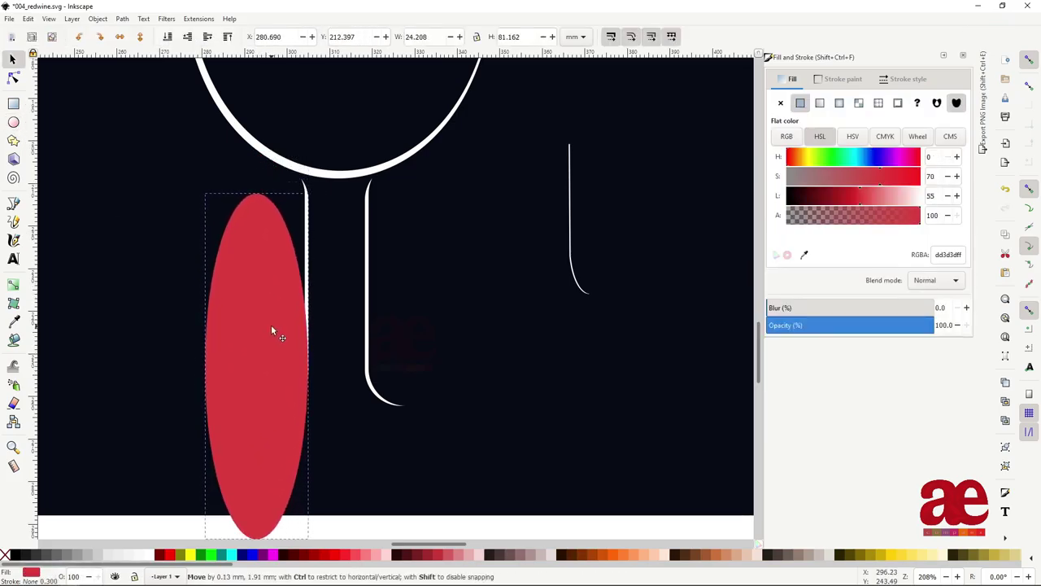
shift+click(308, 196)
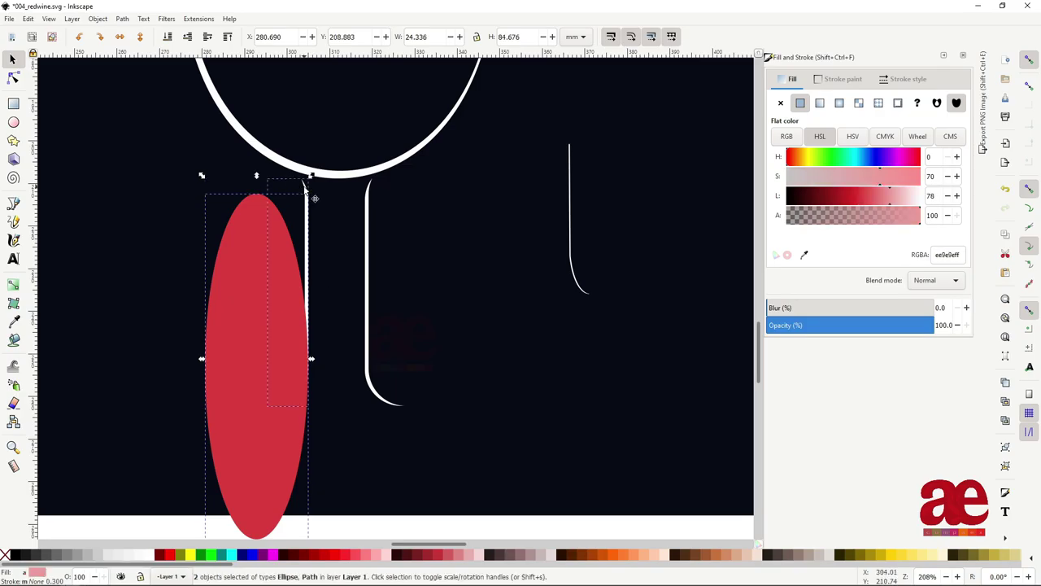
key(ctrl+minus)
click(198, 250)
key(ctrl+z)
mouse_move(235, 312)
mouse_down()
mouse_move(262, 370)
mouse_move(163, 325)
mouse_up()
Step: Replace the ellipse with a red rectangle slanted and sized along the left stem's edge
key(Delete)
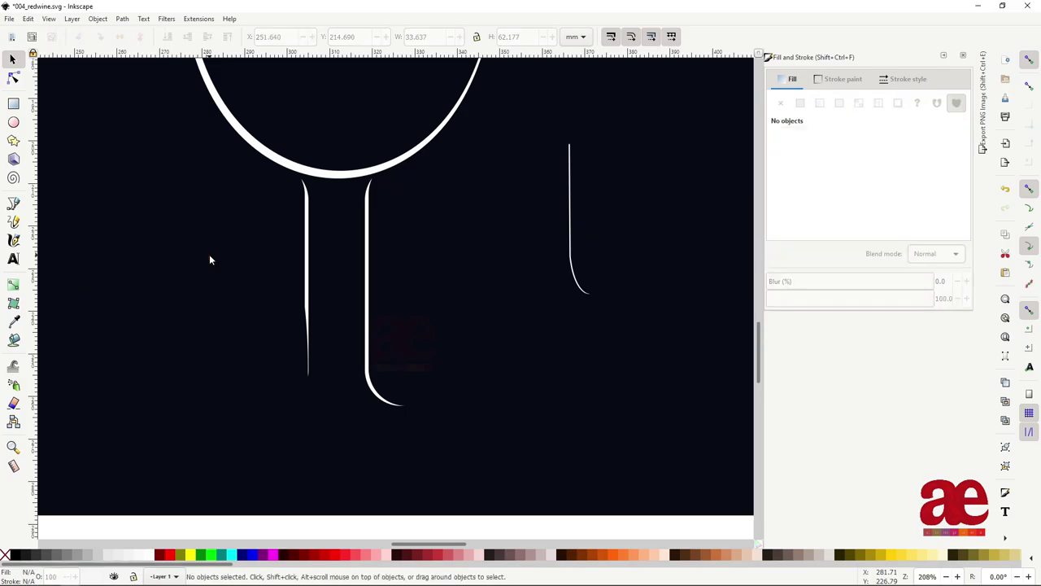
key(r)
drag(274, 209, 307, 377)
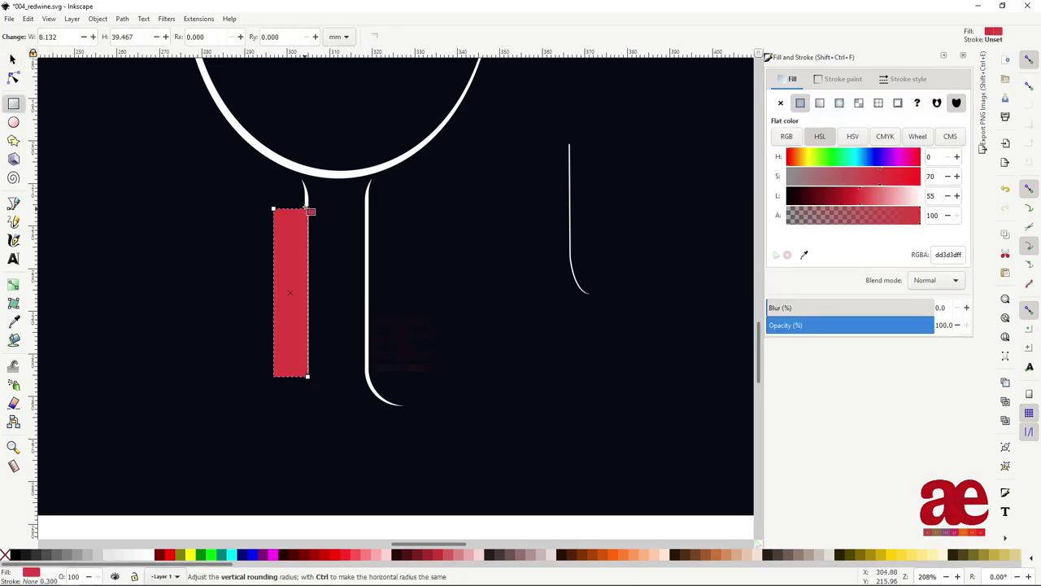
scroll(317, 230, up, 3)
scroll(316, 230, down, 1)
key(s)
drag(275, 271, 275, 226)
scroll(268, 402, down, 2)
scroll(288, 389, up, 3)
drag(298, 389, 303, 392)
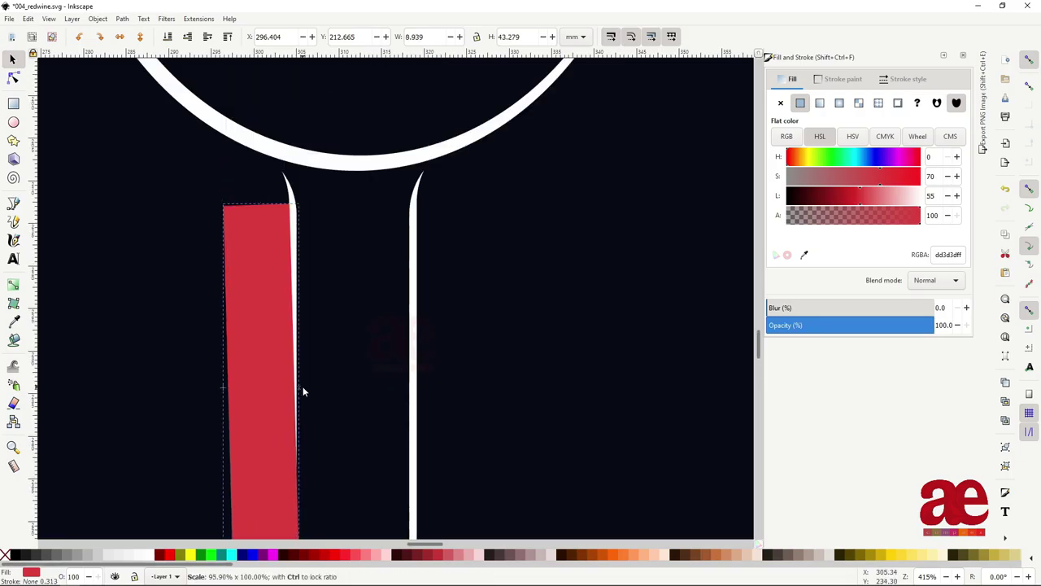
drag(291, 221, 268, 324)
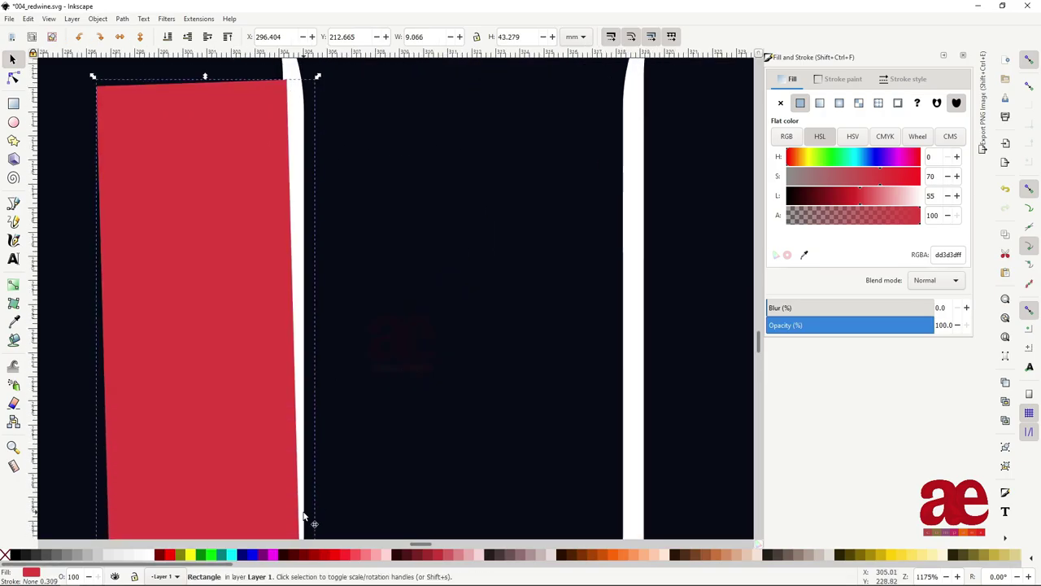
Step: Subtract the slanted rectangle from the left stem line to narrow its taper
scroll(272, 306, up, 3)
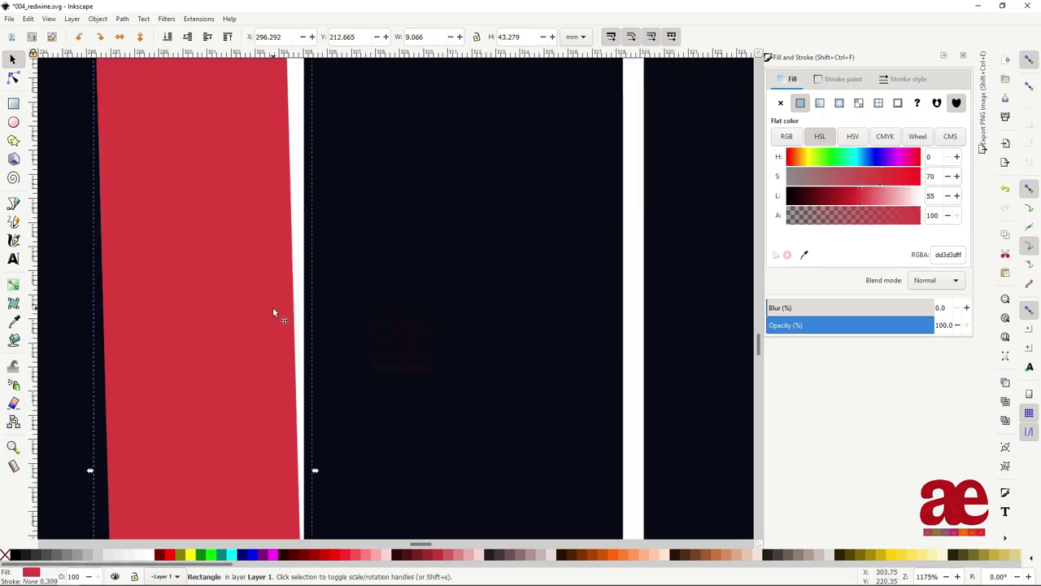
scroll(268, 307, down, 5)
shift+click(274, 307)
scroll(274, 307, up, 4)
key(ctrl+minus)
scroll(328, 252, down, 6)
scroll(329, 252, down, 1)
Step: Duplicate and group the wine glass, then shrink the copy and move it left
scroll(404, 481, up, 3)
drag(406, 482, 268, 158)
key(ctrl+d)
key(ctrl+g)
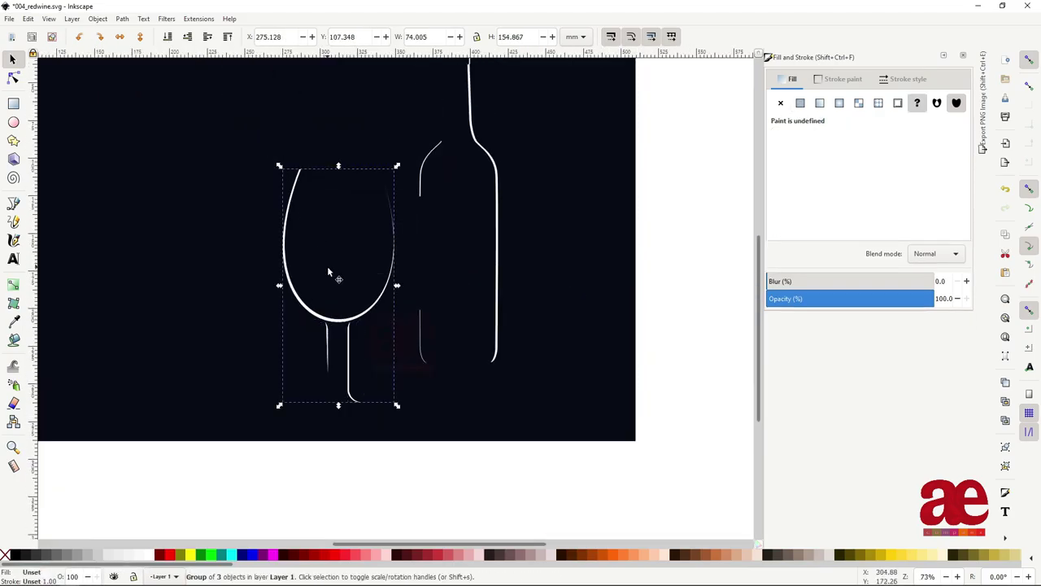
drag(328, 285, 259, 320)
mouse_move(290, 168)
mouse_down()
mouse_move(236, 234)
mouse_move(236, 273)
mouse_up()
drag(229, 358, 265, 311)
Step: Shrink and reposition the original glass, then bring the small glass closer and shorten it slightly
click(338, 319)
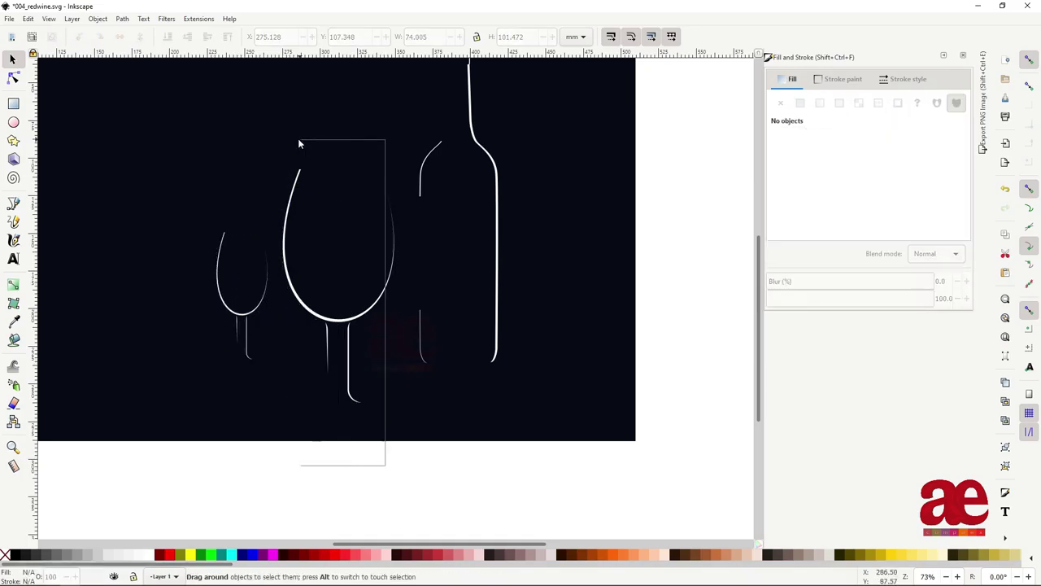
drag(384, 464, 298, 139)
drag(418, 488, 275, 145)
drag(397, 167, 348, 255)
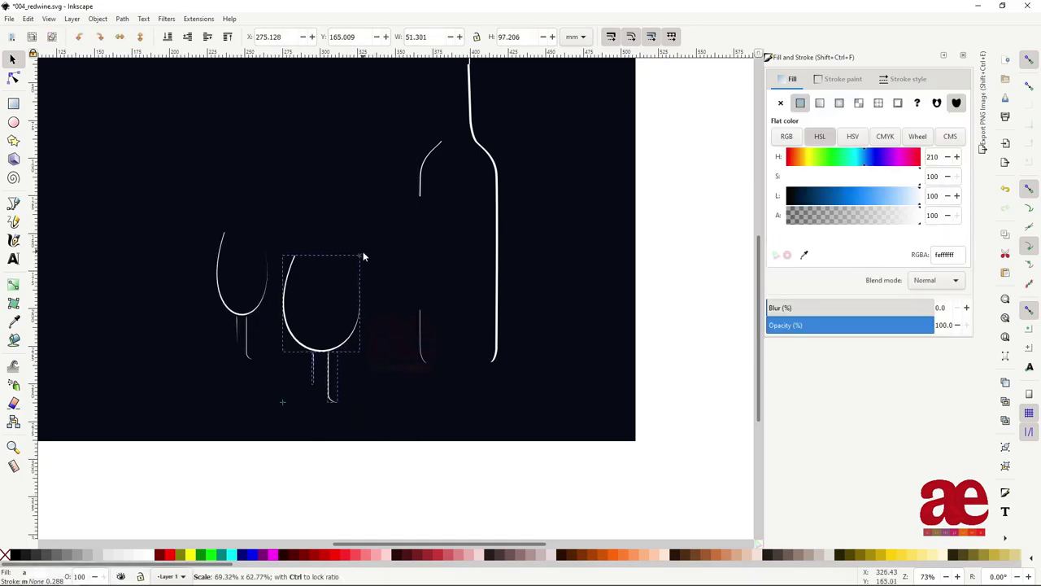
drag(341, 356, 380, 317)
drag(261, 312, 314, 316)
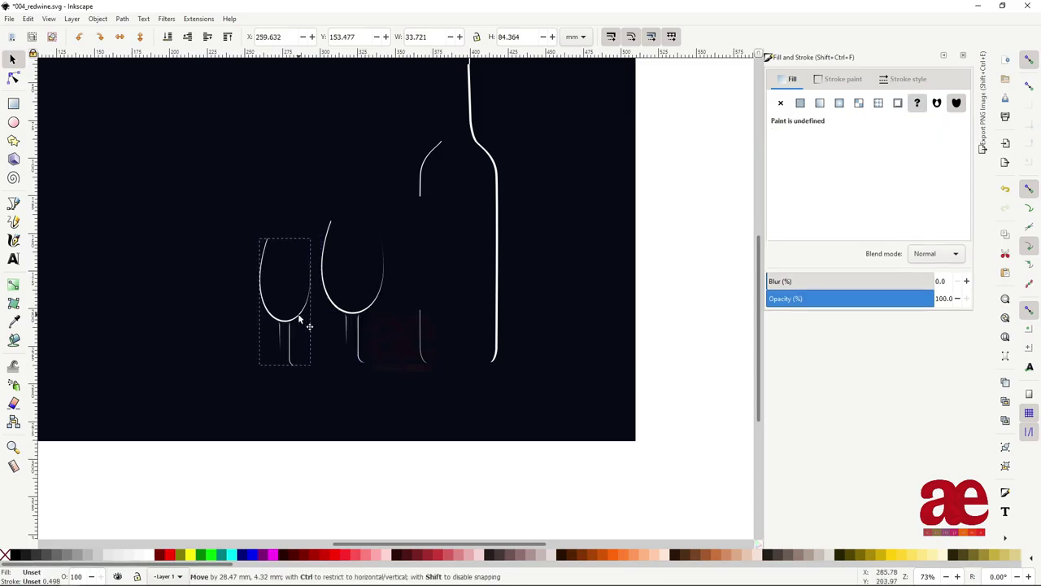
drag(293, 230, 295, 257)
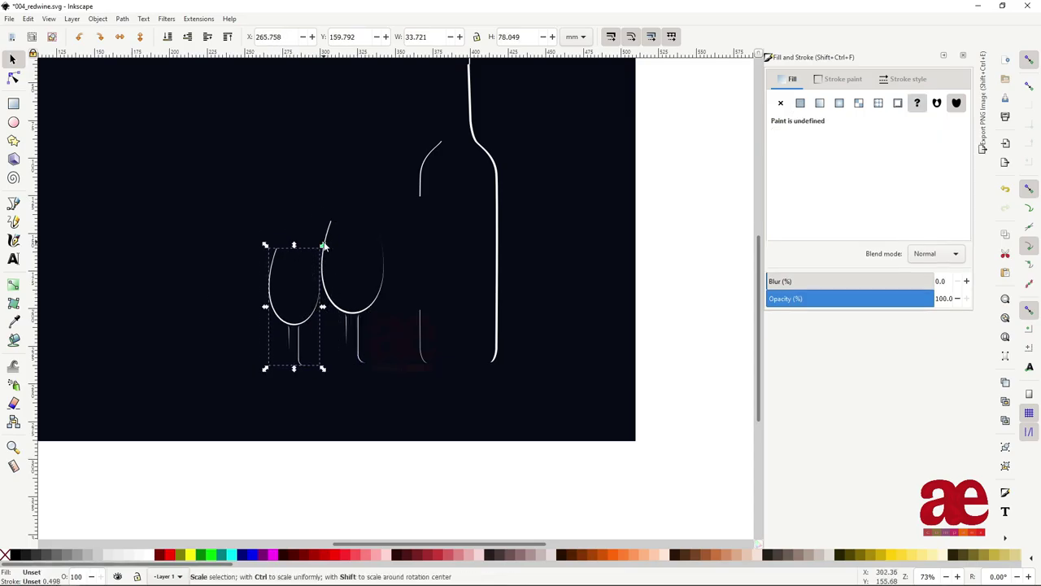
click(442, 477)
ctrl+scroll(368, 405, up, 1)
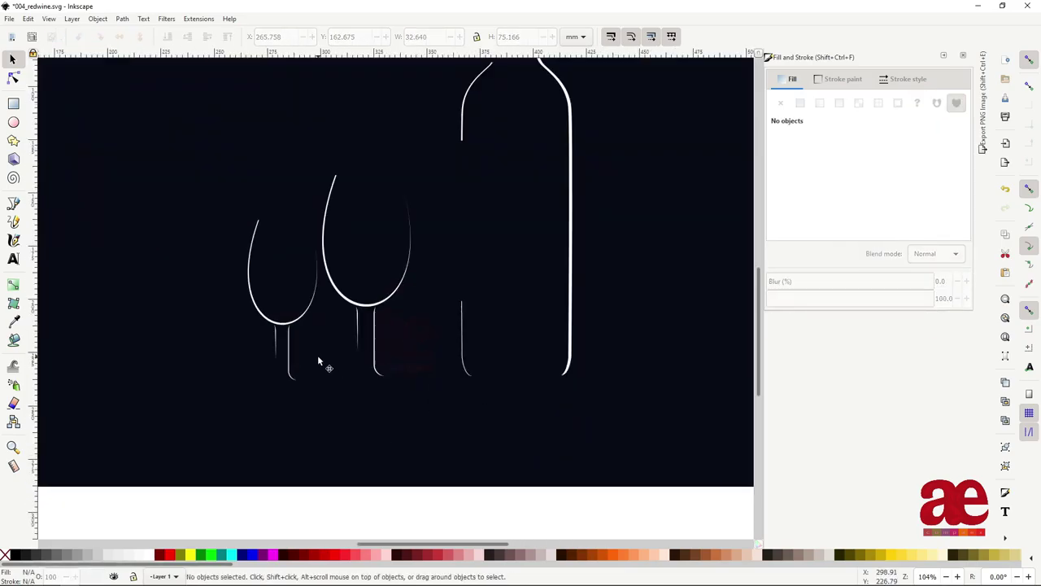
Step: Draw a flat red ellipse across the left glass bowl as its wine line
ctrl+scroll(306, 301, up, 1)
ctrl+scroll(277, 305, up, 1)
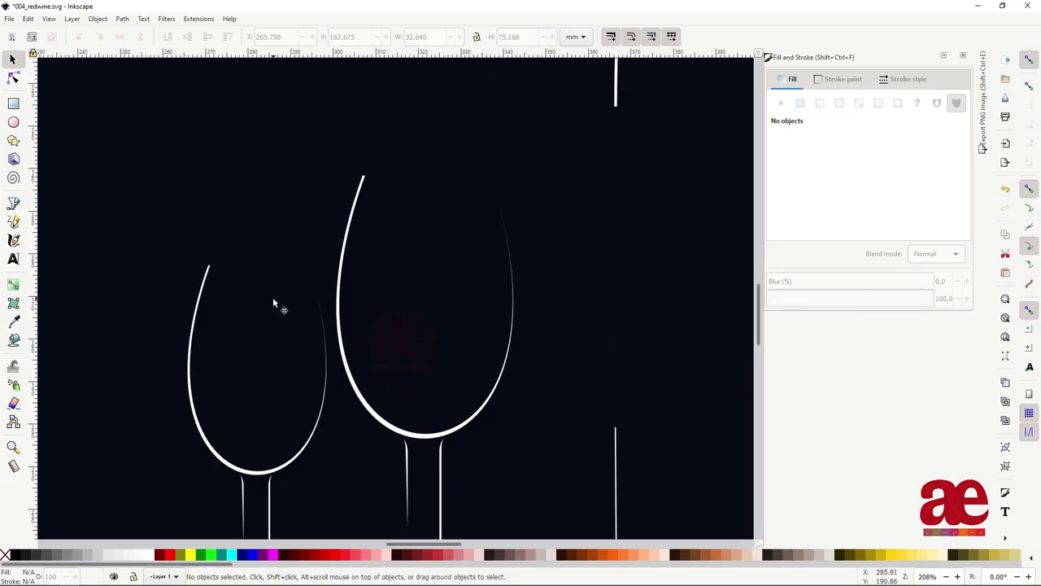
key(e)
drag(188, 371, 329, 375)
Step: Squash the left glass's red wine line to half its height
key(s)
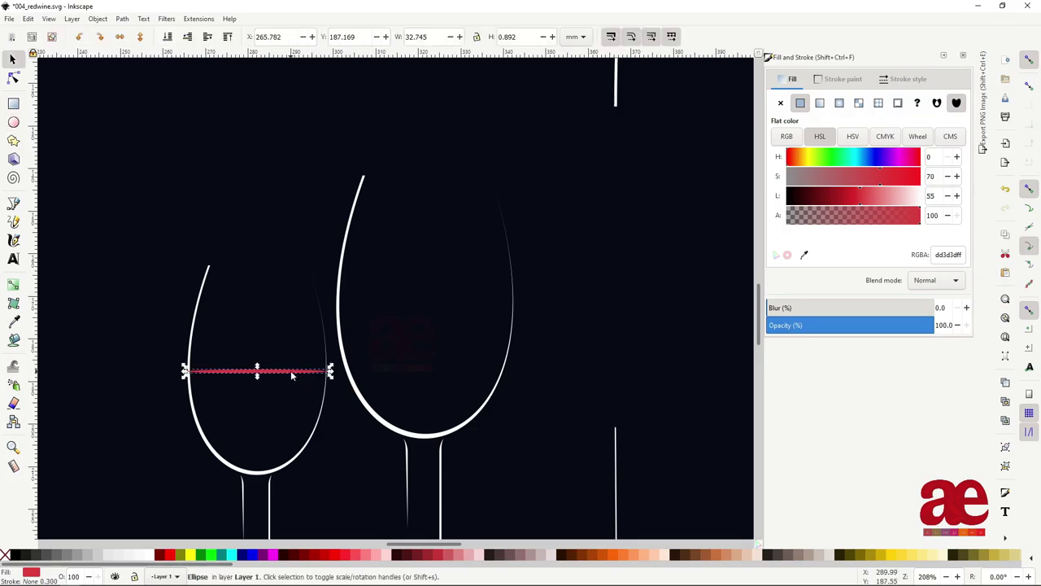
click(307, 372)
ctrl+scroll(307, 371, up, 1)
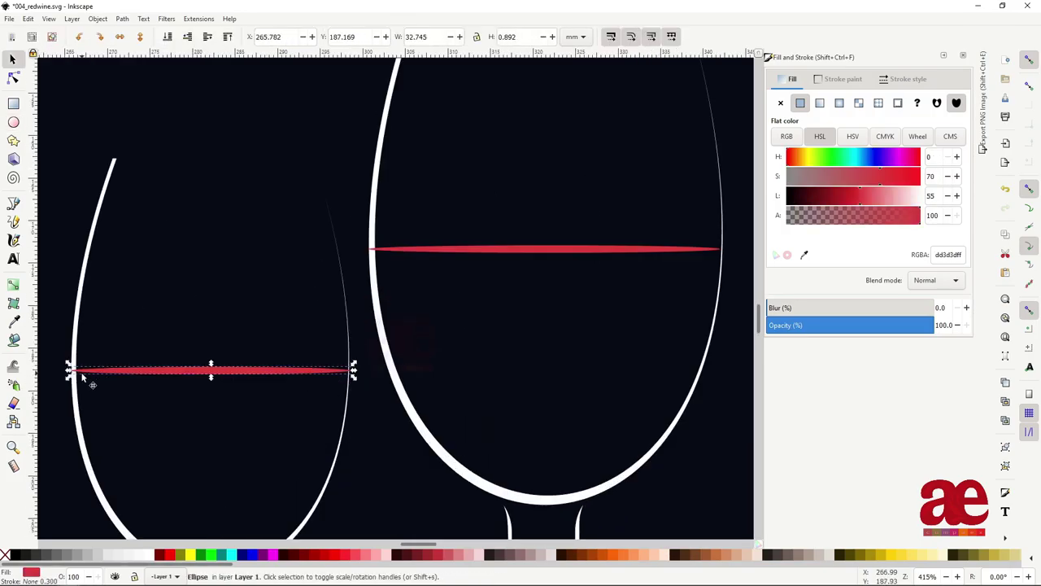
drag(350, 370, 214, 369)
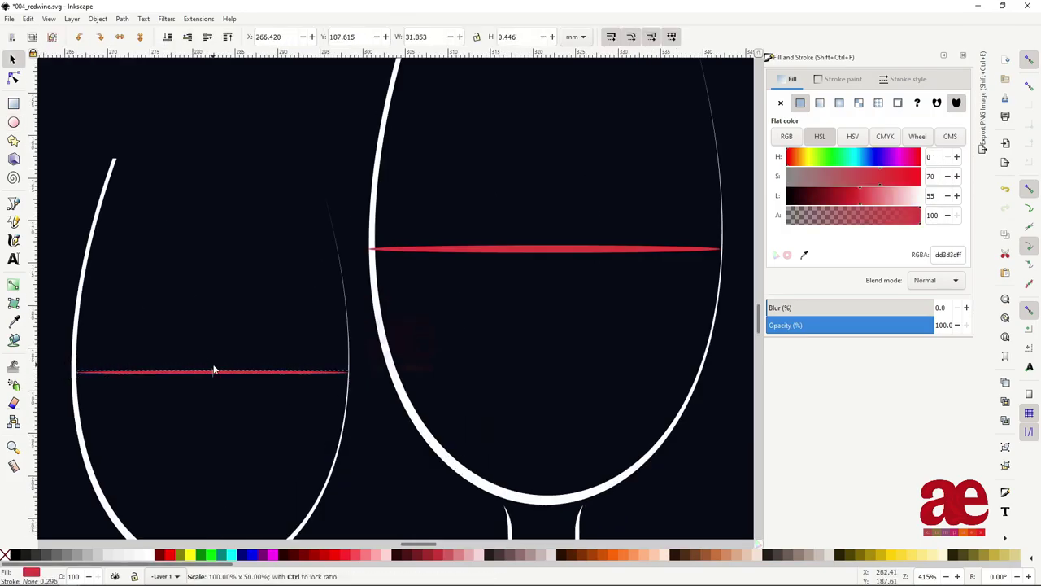
Step: Make the right glass's red wine line thinner, then reselect the left line
click(479, 250)
drag(548, 244, 548, 249)
ctrl+scroll(537, 318, down, 3)
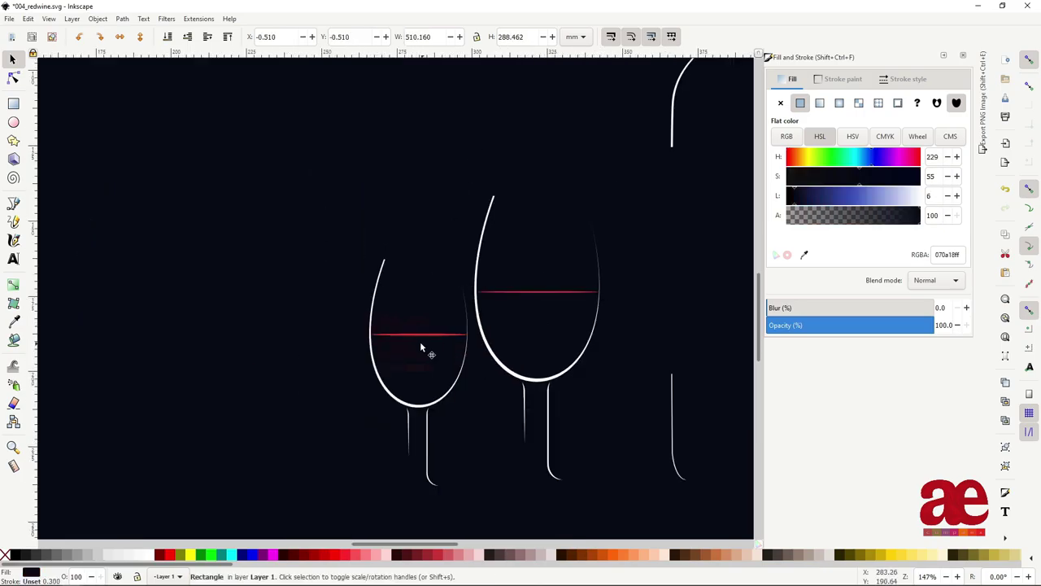
ctrl+scroll(420, 341, up, 3)
click(401, 321)
ctrl+scroll(488, 390, down, 5)
ctrl+scroll(548, 385, up, 2)
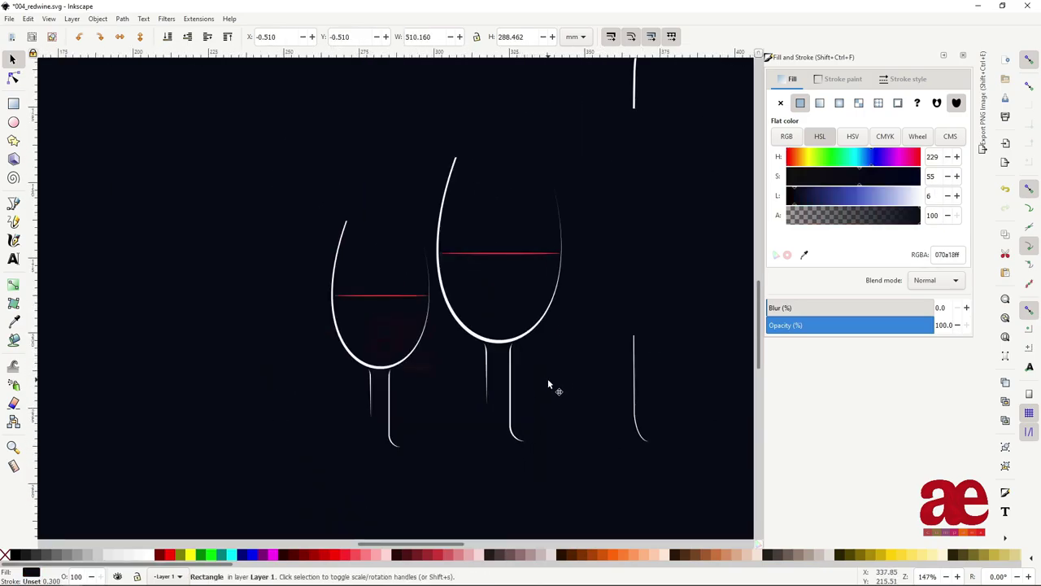
ctrl+scroll(567, 391, up, 1)
ctrl+scroll(567, 391, up, 1)
Step: Draw a red rectangle over the left glass rim and try subtracting it from the outline
ctrl+scroll(296, 381, up, 2)
key(r)
drag(273, 230, 367, 391)
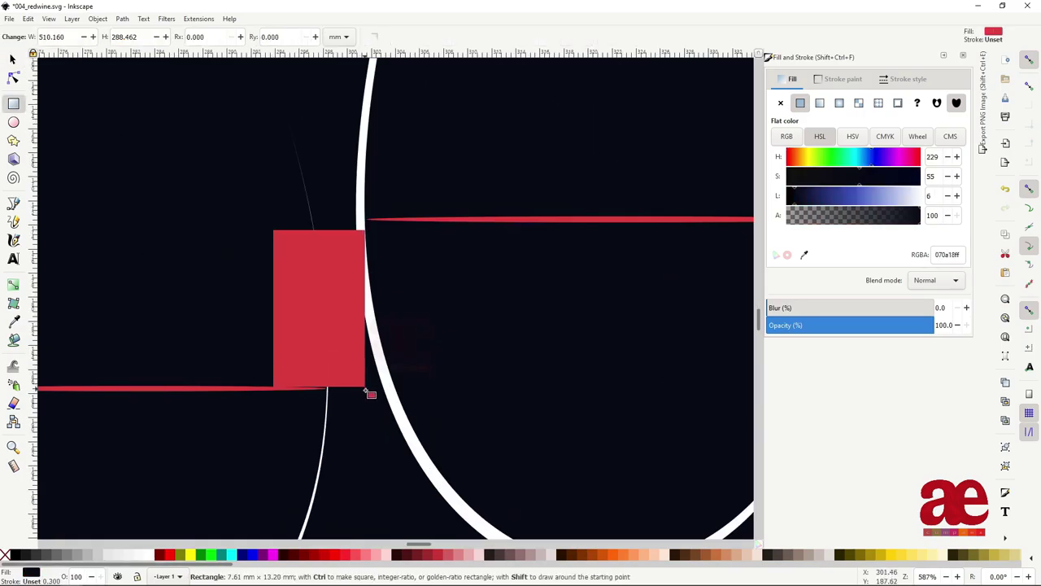
key(s)
shift+click(327, 423)
key(ctrl+minus)
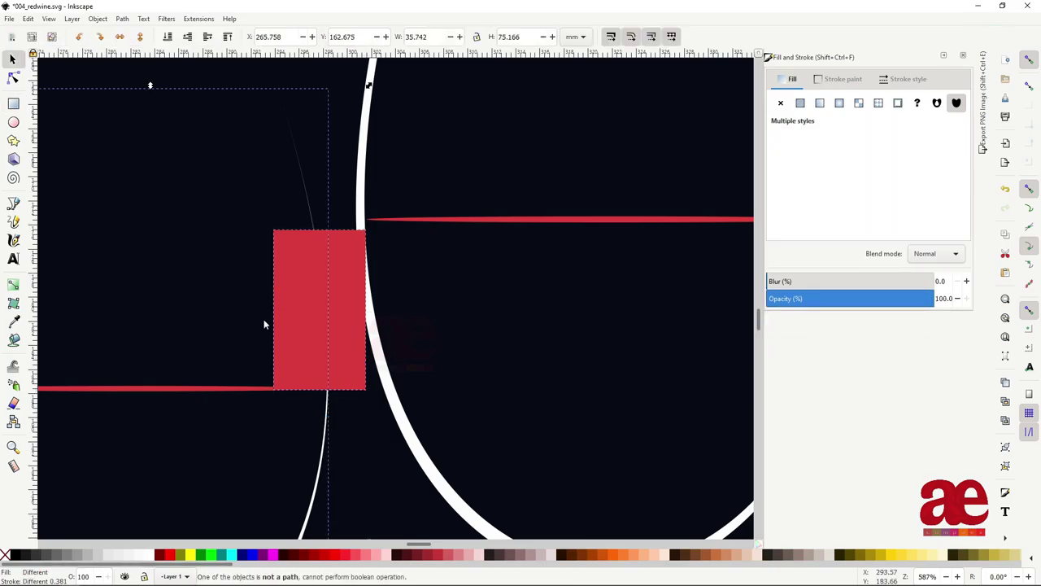
Step: Remove the test rectangle and convert the left glass outline with Path > Stroke to Path
click(310, 318)
ctrl+scroll(563, 295, down, 3)
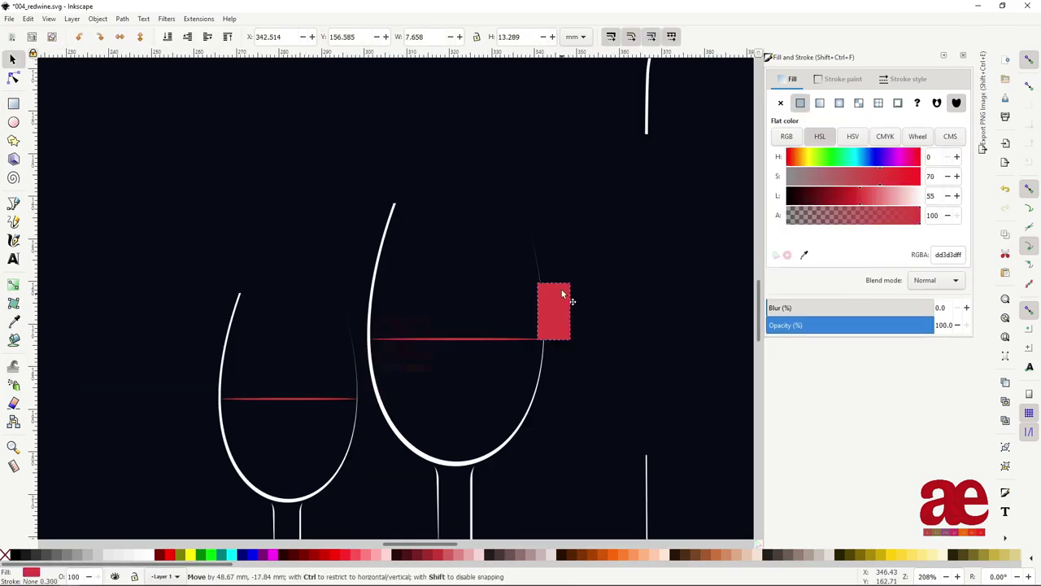
key(End)
click(534, 404)
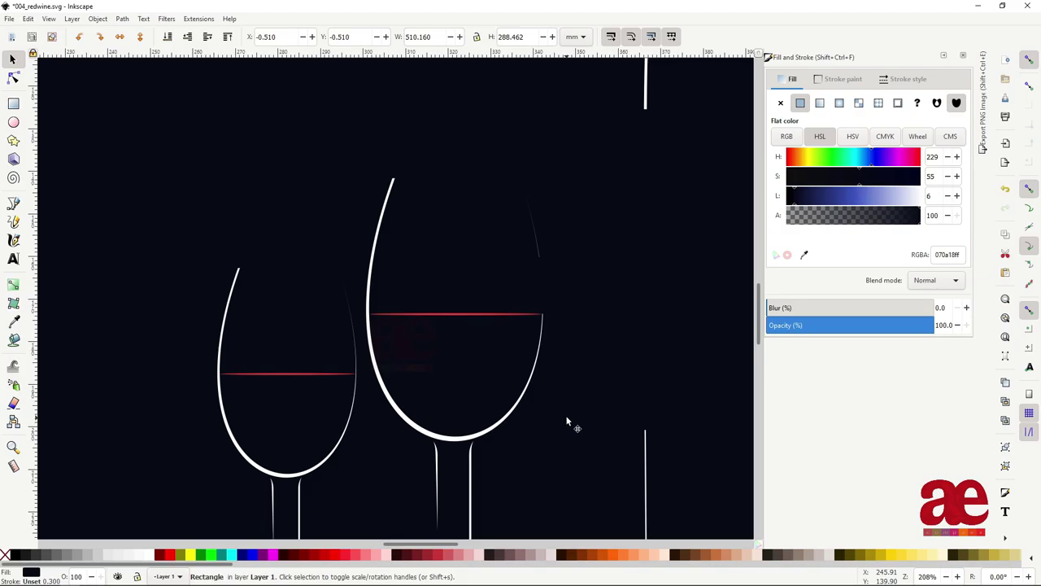
scroll(567, 421, down, 3)
click(349, 362)
click(97, 18)
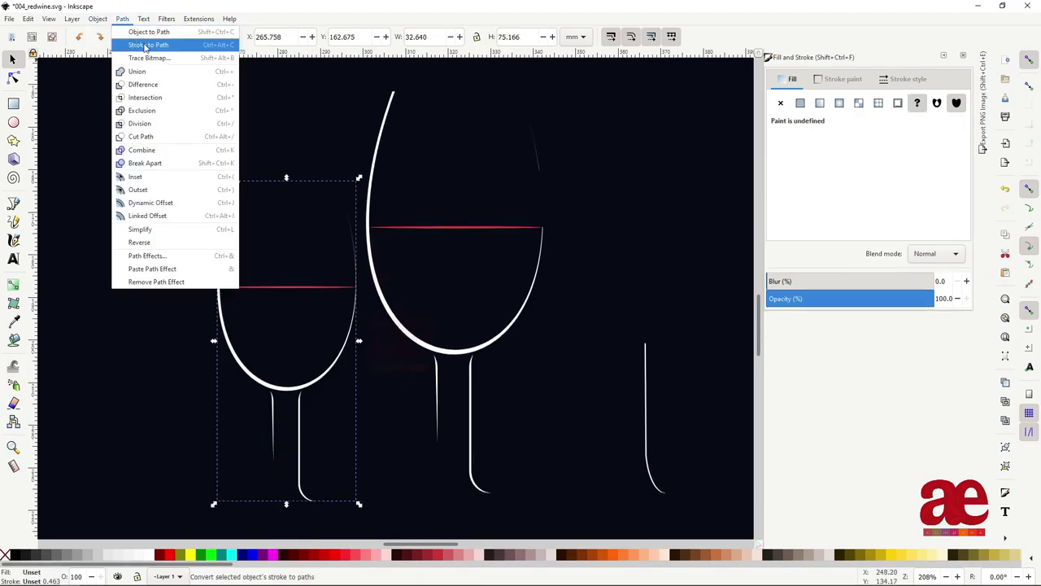
click(145, 44)
Step: Draw a small test red rectangle beside the left glass, then delete it
key(r)
mouse_move(332, 199)
mouse_down()
mouse_move(362, 263)
mouse_move(336, 243)
mouse_up()
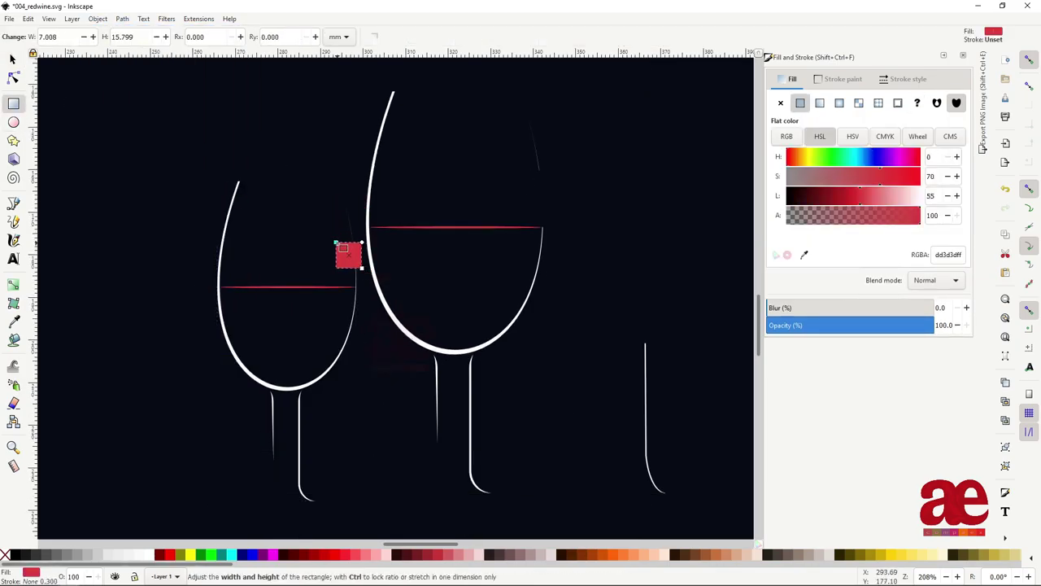
key(s)
shift+click(344, 351)
click(348, 274)
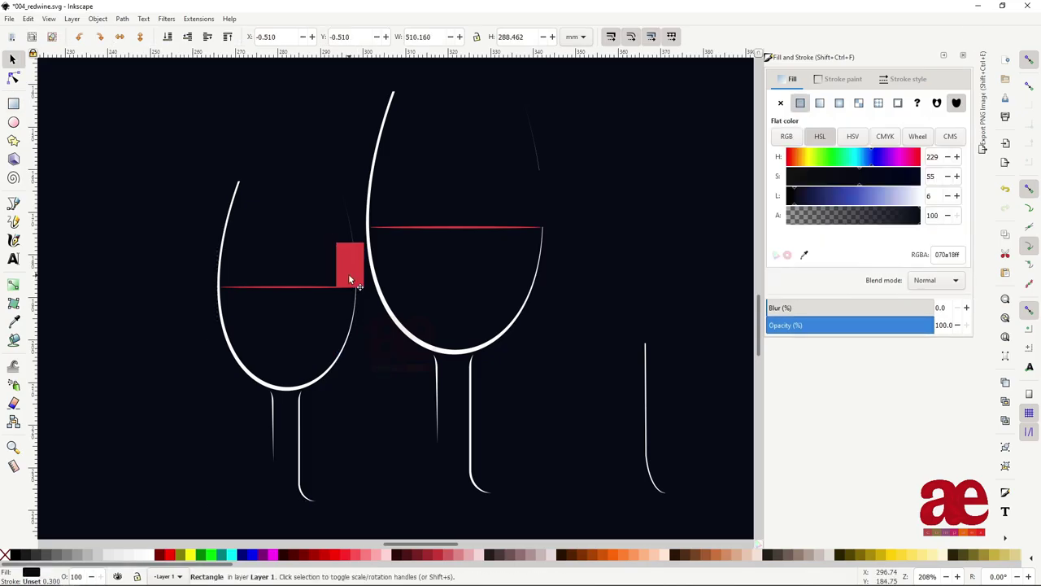
key(Delete)
scroll(535, 308, down, 2)
scroll(542, 304, up, 2)
scroll(550, 293, down, 3)
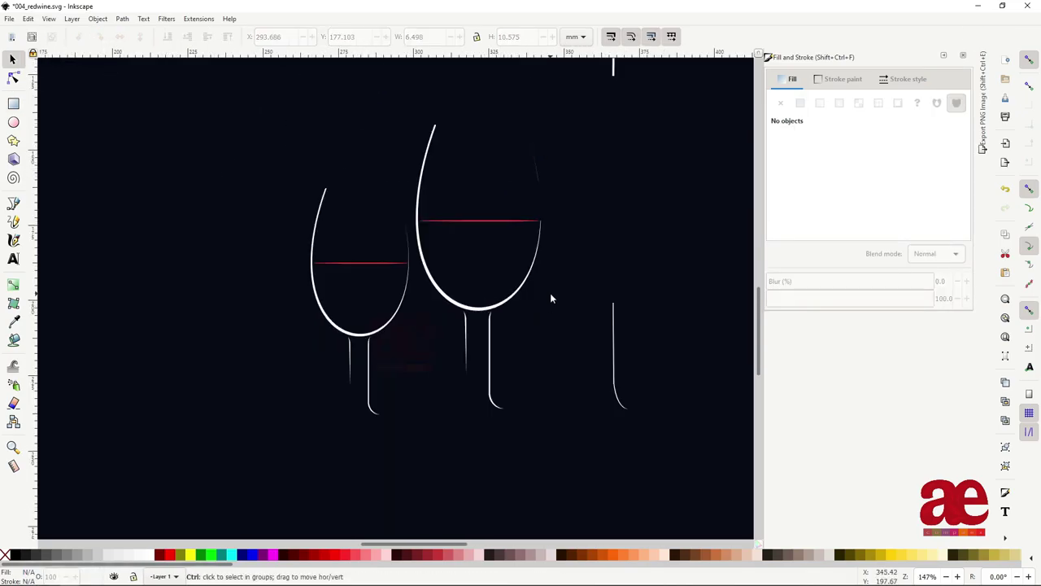
scroll(549, 295, up, 2)
scroll(414, 268, up, 1)
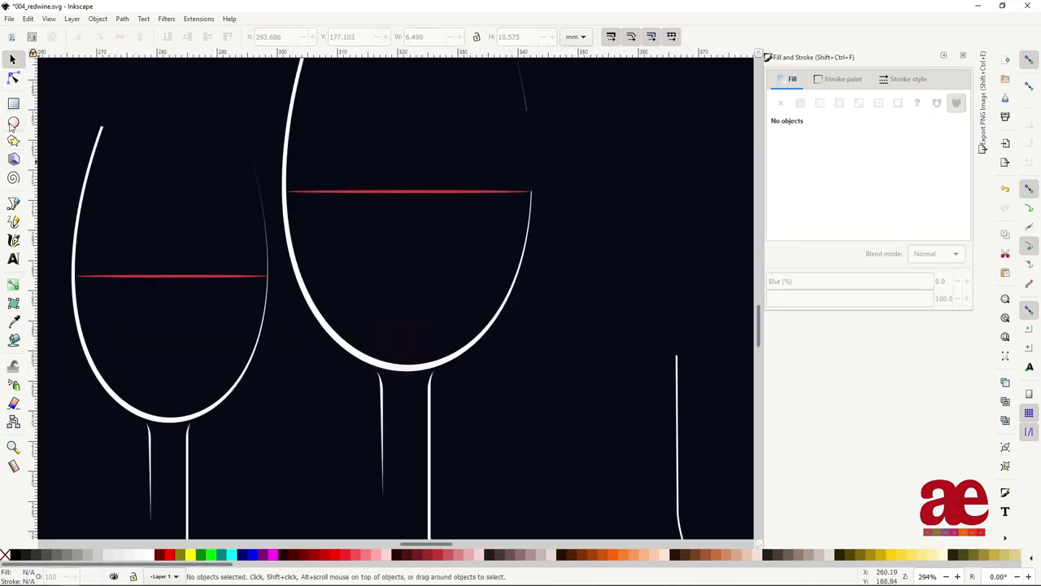
Step: Draw, rotate and resize a red ellipse over the right glass bowl, then delete it
key(e)
drag(346, 157, 493, 368)
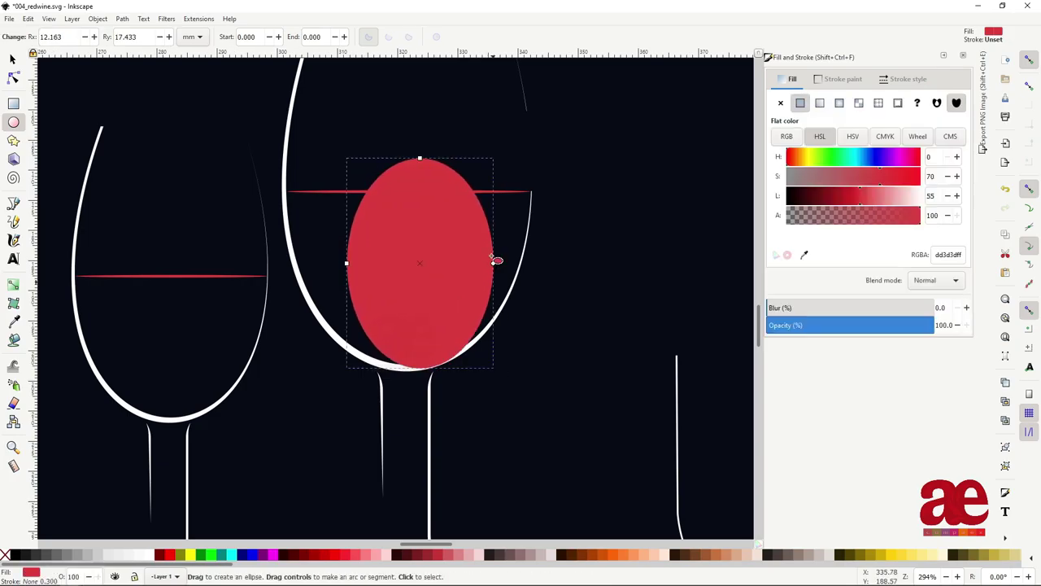
key(s)
click(423, 163)
key(bracketright)
key(bracketright)
drag(505, 249, 528, 249)
drag(434, 366, 437, 373)
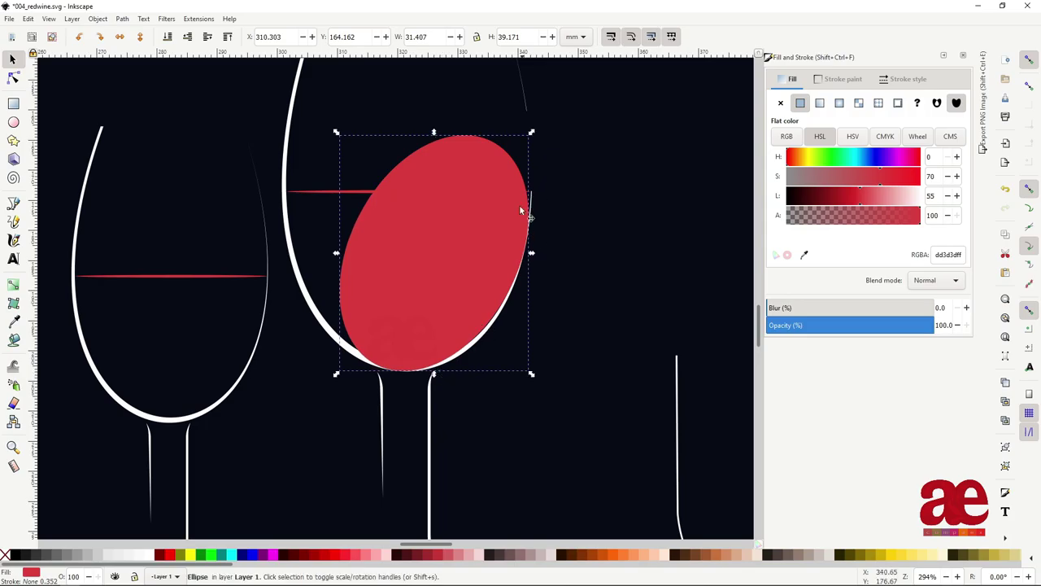
drag(531, 131, 533, 118)
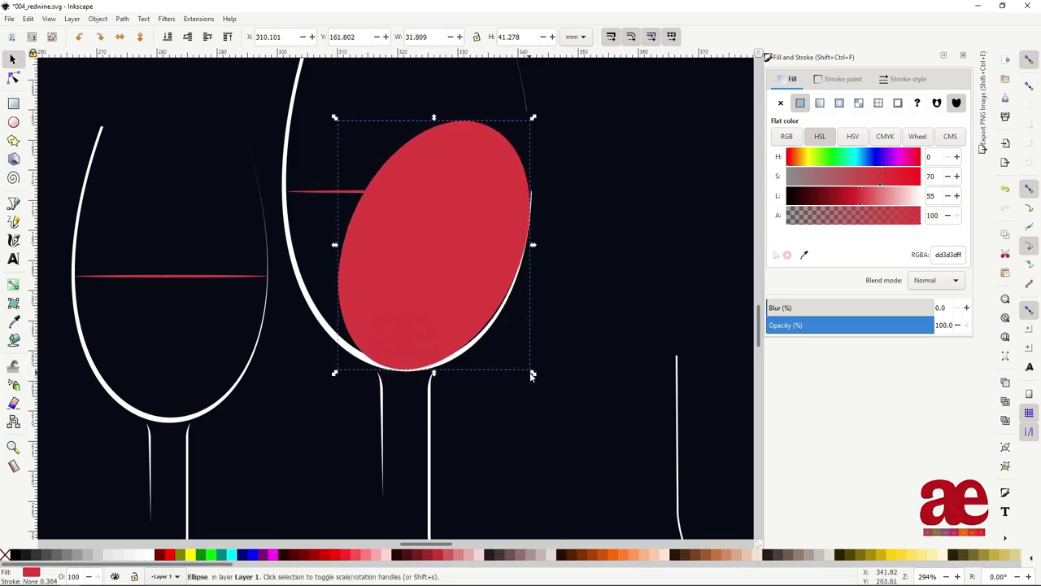
drag(532, 373, 533, 374)
key(Delete)
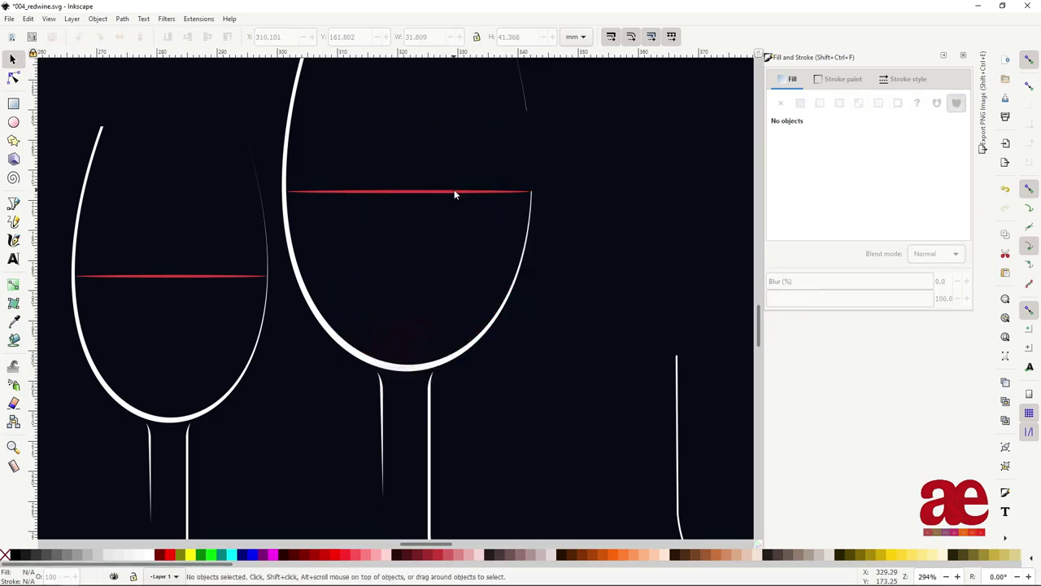
Step: Recolour the right glass's bowl outline wine red with the Dropper
click(474, 345)
scroll(423, 203, up, 2)
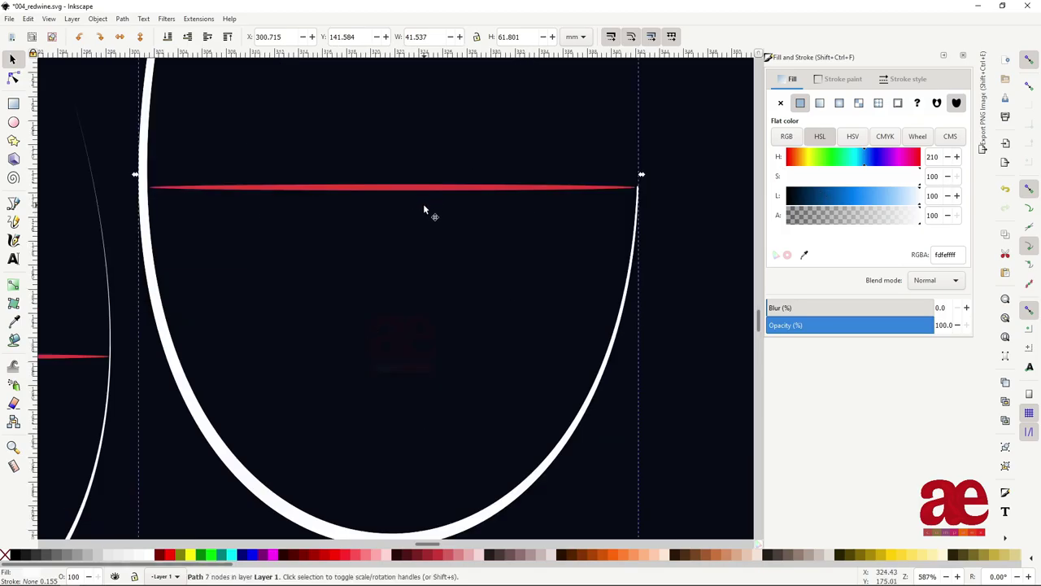
key(d)
click(448, 186)
scroll(573, 352, down, 3)
Step: Draw a rectangle over the right glass and subtract it from the red bowl curve
key(r)
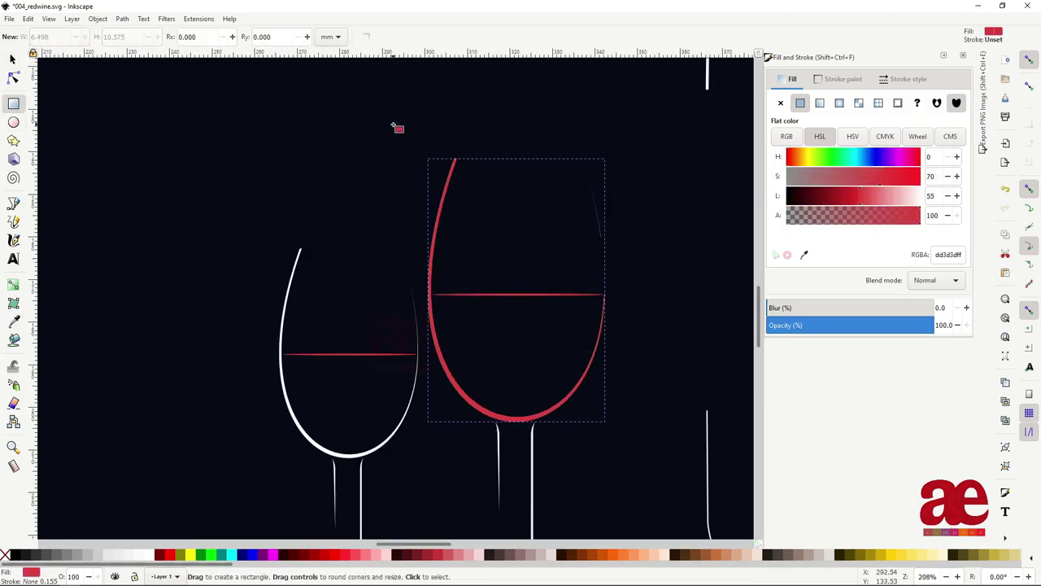
mouse_move(397, 124)
mouse_down()
mouse_move(532, 418)
mouse_move(506, 402)
mouse_up()
scroll(532, 418, up, 2)
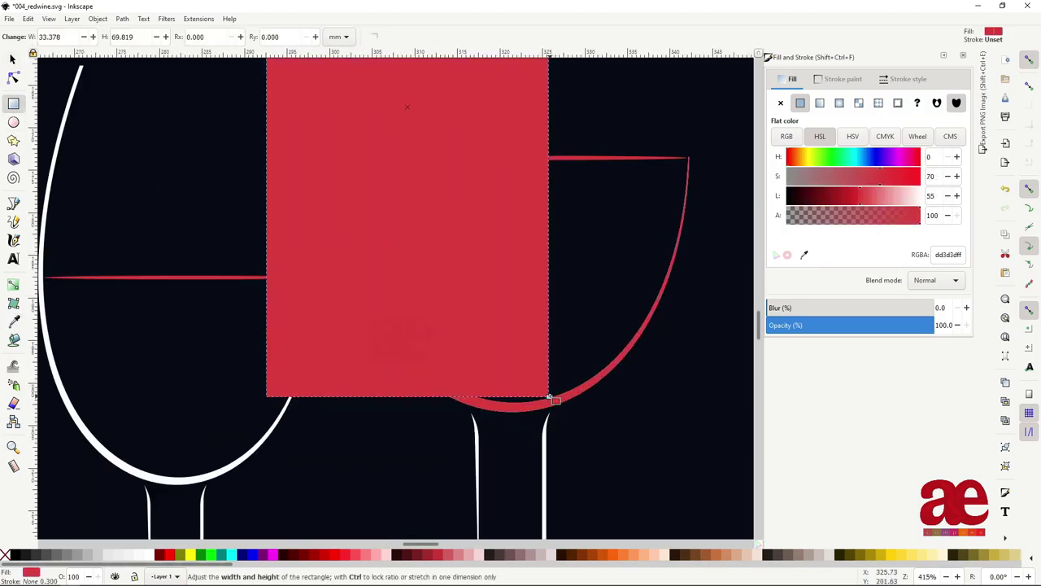
key(s)
shift+click(567, 407)
key(ctrl+minus)
scroll(567, 398, down, 3)
scroll(575, 379, up, 3)
Step: Move and scale the red wine crescent into the lower right of the bowl
drag(575, 379, 572, 376)
scroll(572, 376, down, 2)
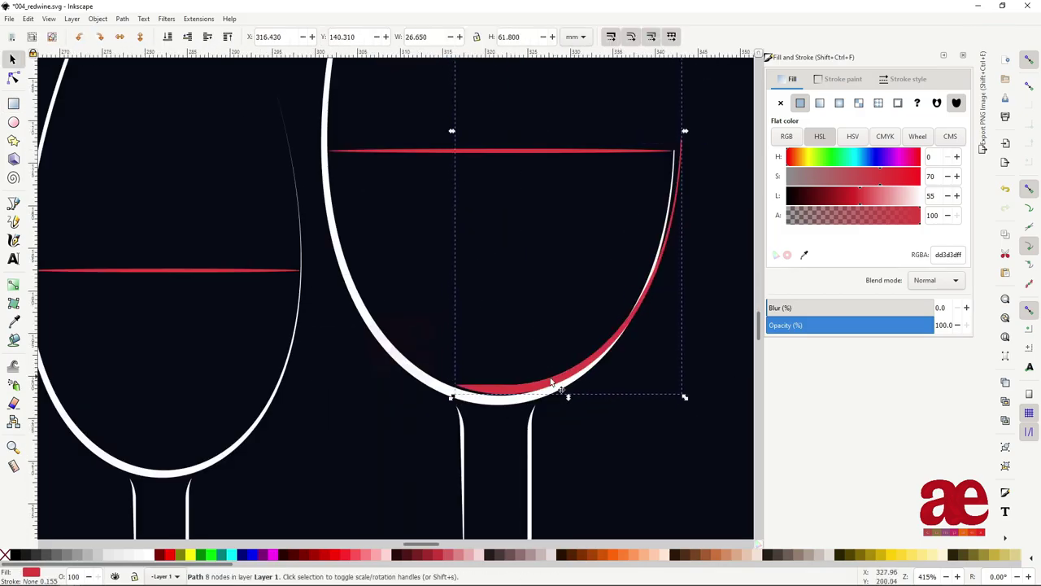
scroll(581, 367, up, 3)
scroll(542, 400, down, 3)
drag(682, 220, 675, 218)
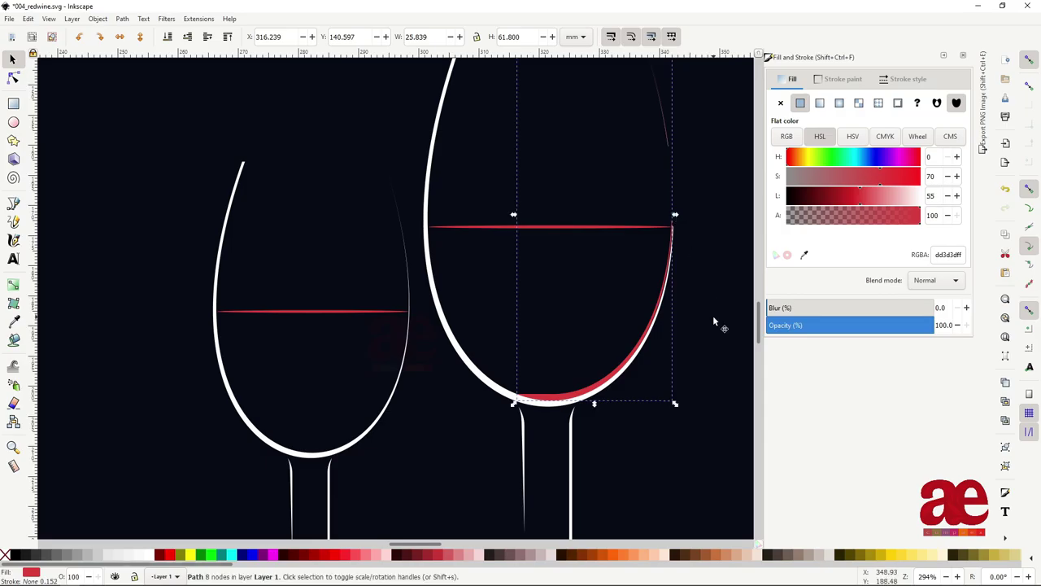
scroll(485, 155, up, 4)
scroll(437, 139, down, 5)
scroll(473, 332, up, 3)
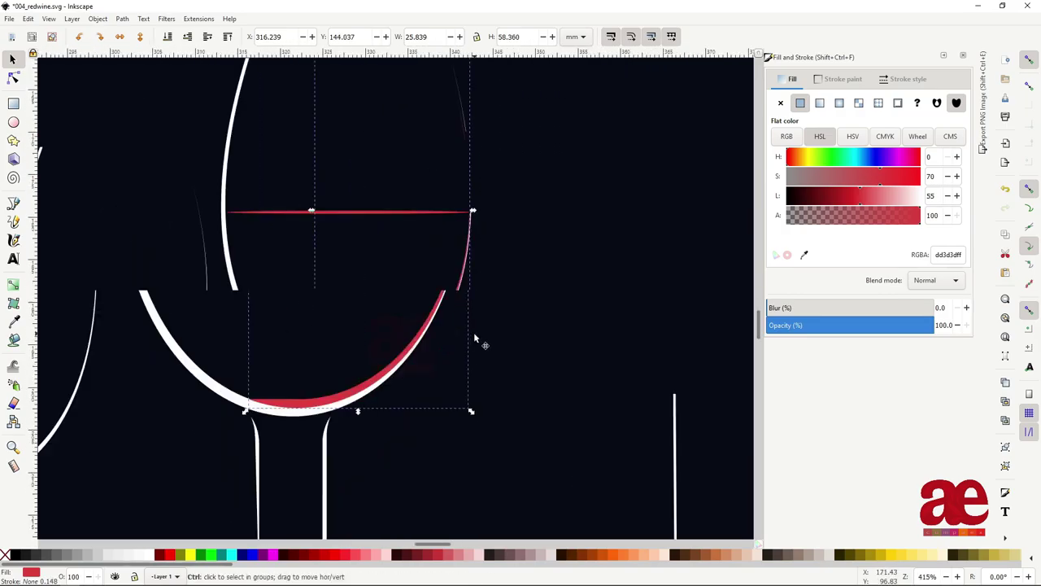
scroll(455, 260, down, 4)
drag(428, 184, 426, 189)
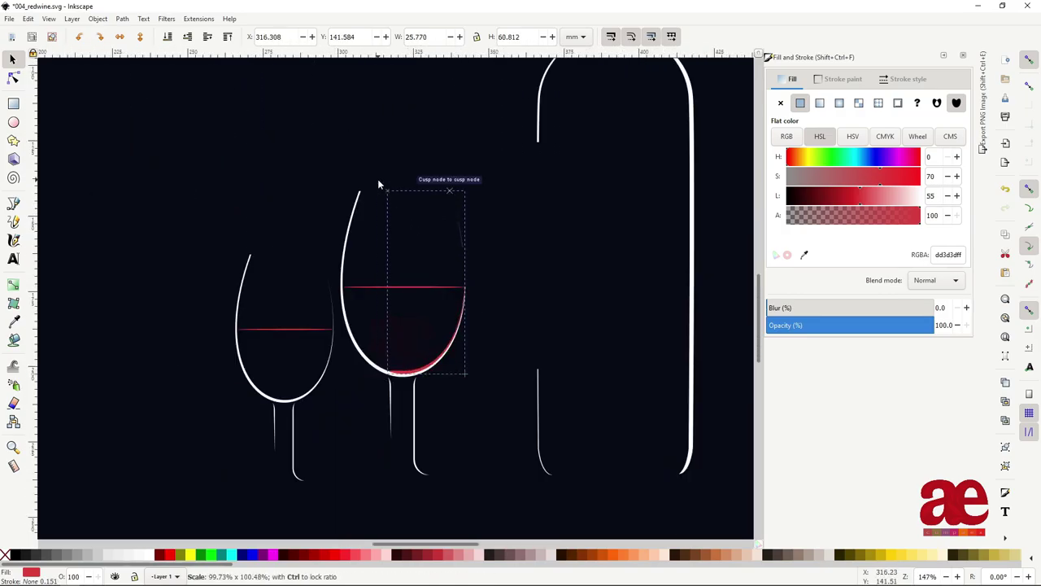
Step: Shorten the red wine crescent slightly from the bottom
scroll(468, 316, up, 3)
drag(354, 486, 360, 472)
scroll(360, 474, down, 5)
scroll(420, 370, up, 4)
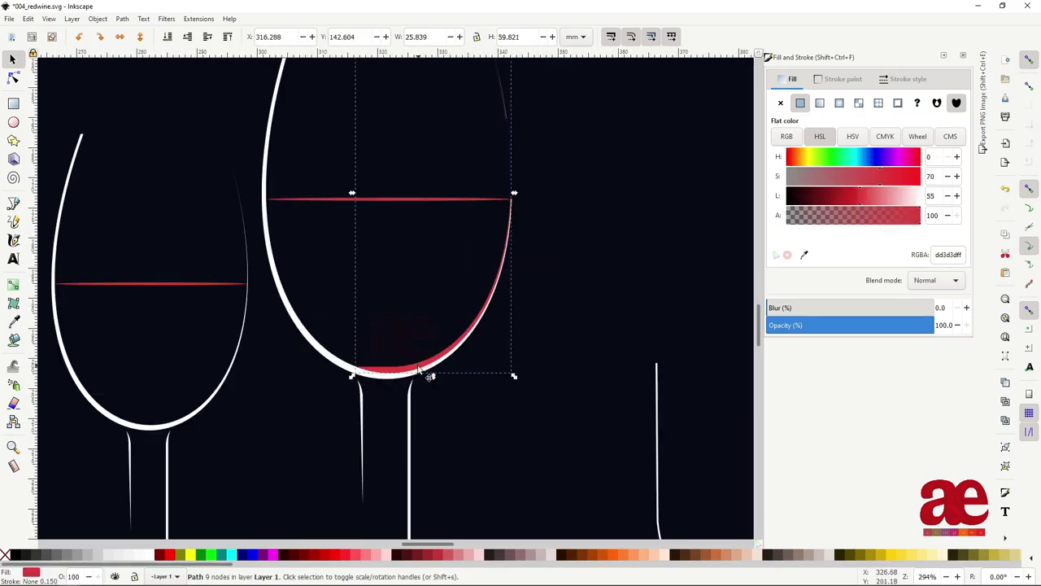
Step: Resize the left glass's red wine crescent, adjusting its height and width
click(203, 419)
scroll(216, 345, up, 4)
drag(184, 205, 186, 263)
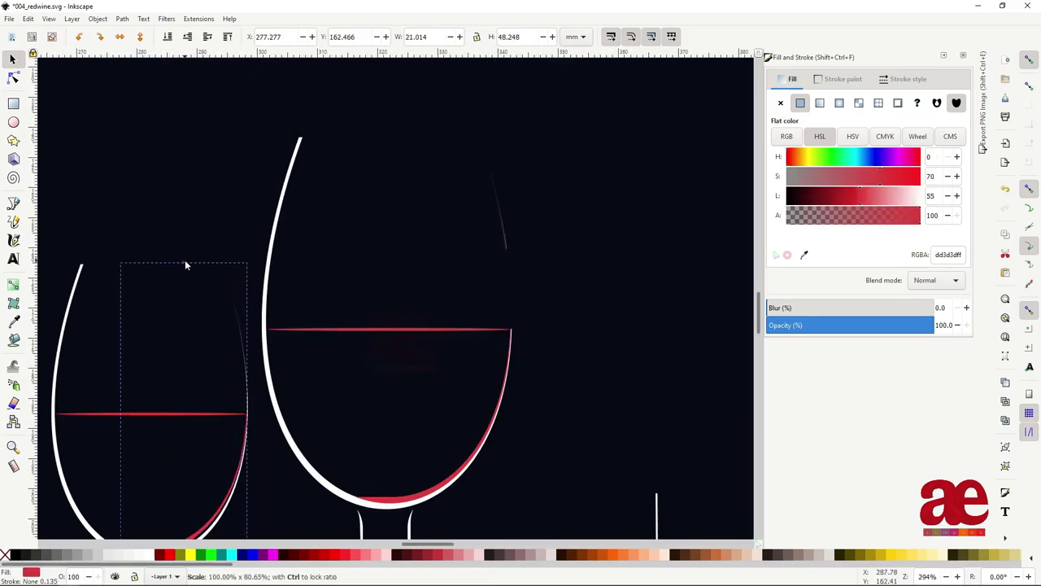
scroll(187, 325, down, 5)
drag(251, 247, 248, 251)
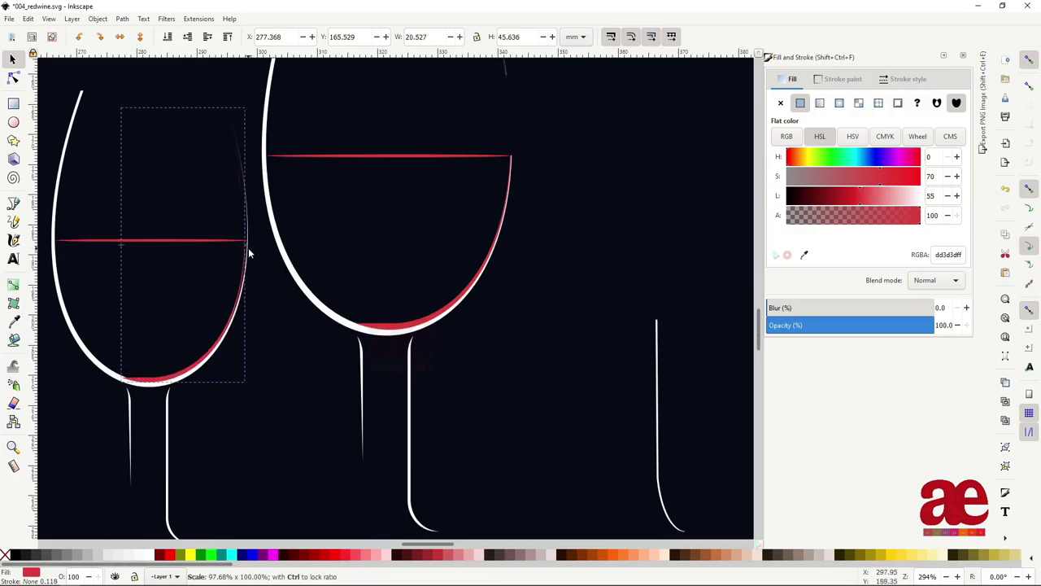
drag(180, 386, 180, 383)
drag(249, 245, 250, 252)
Step: Switch the selection between the dark background rectangle and the left wine shape
click(203, 391)
scroll(204, 392, up, 2)
scroll(195, 244, down, 2)
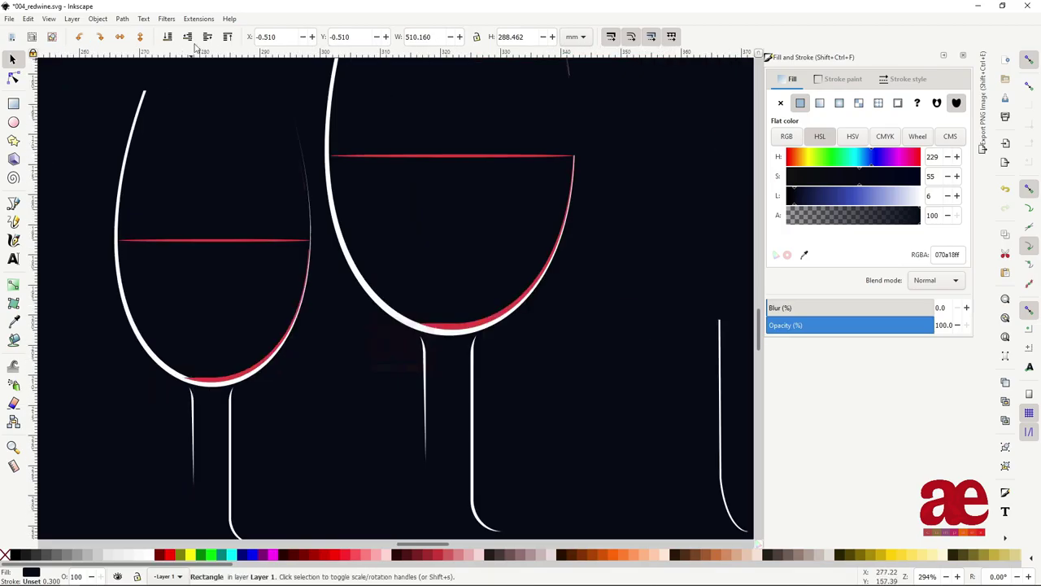
click(203, 382)
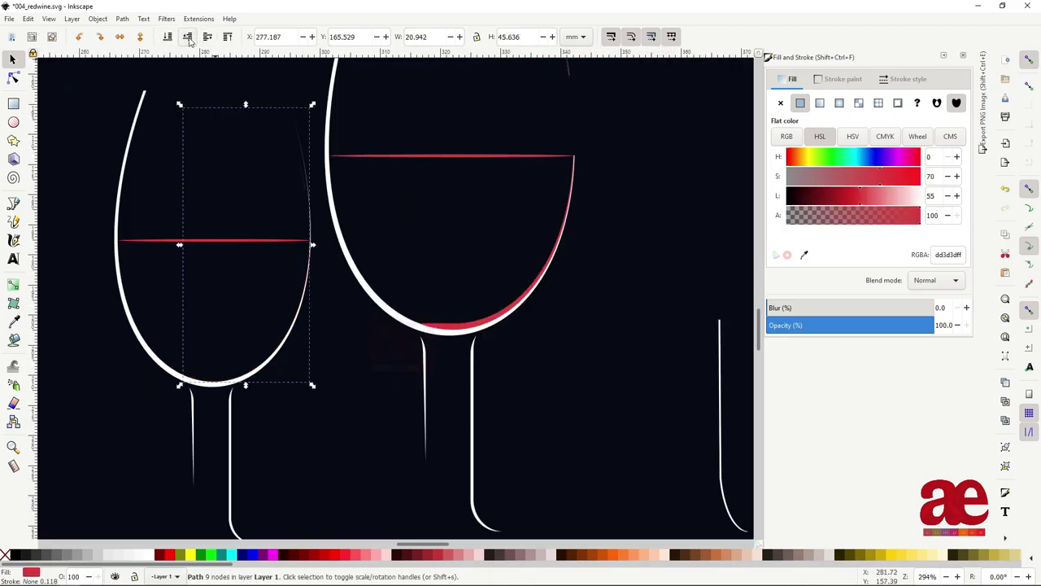
click(404, 288)
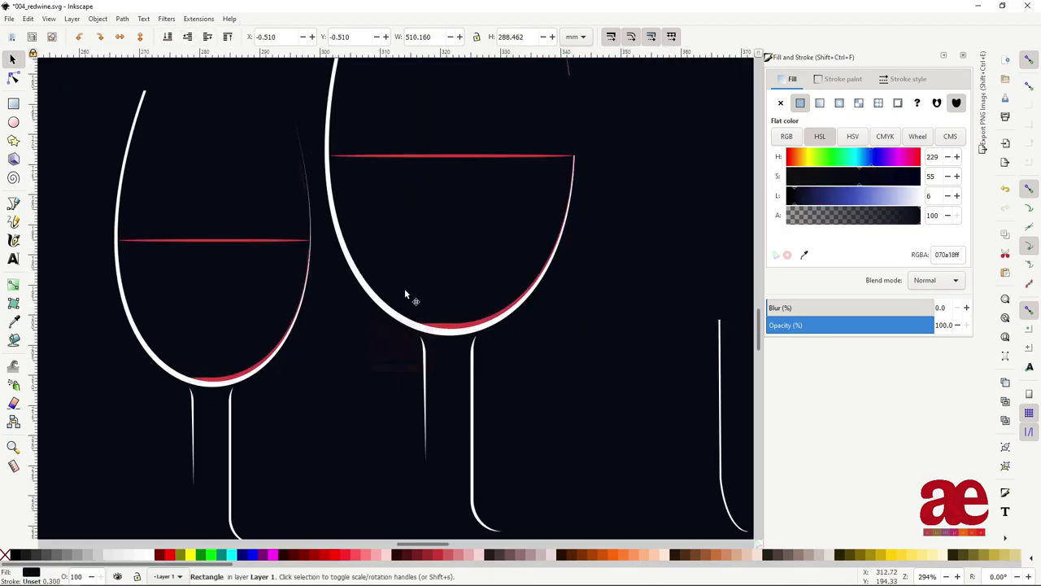
scroll(439, 326, down, 4)
scroll(455, 391, down, 1)
Step: Rubber-band select the glasses and bottle pieces together
click(500, 469)
drag(500, 470, 333, 228)
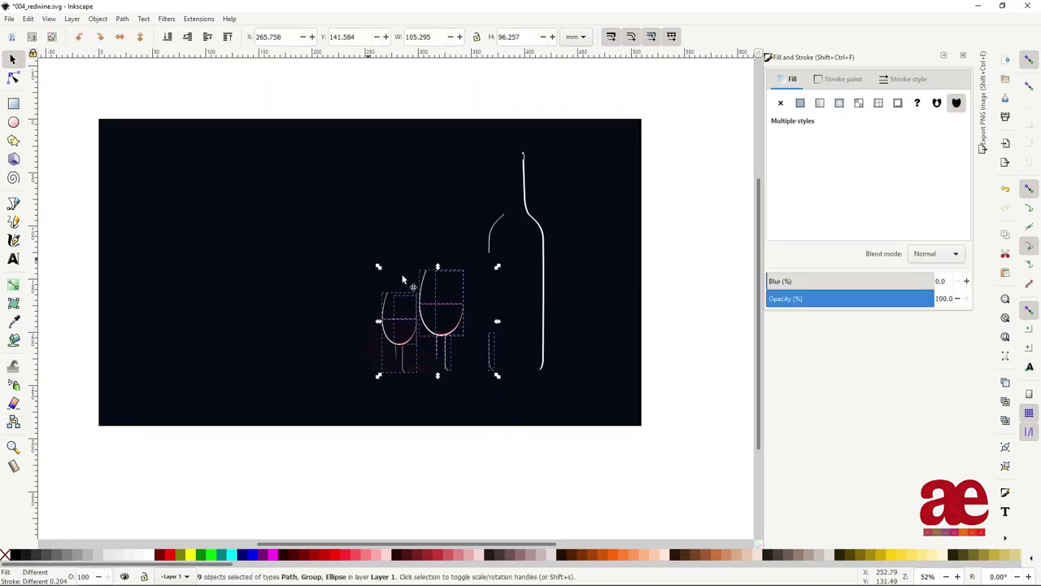
key(Escape)
click(486, 419)
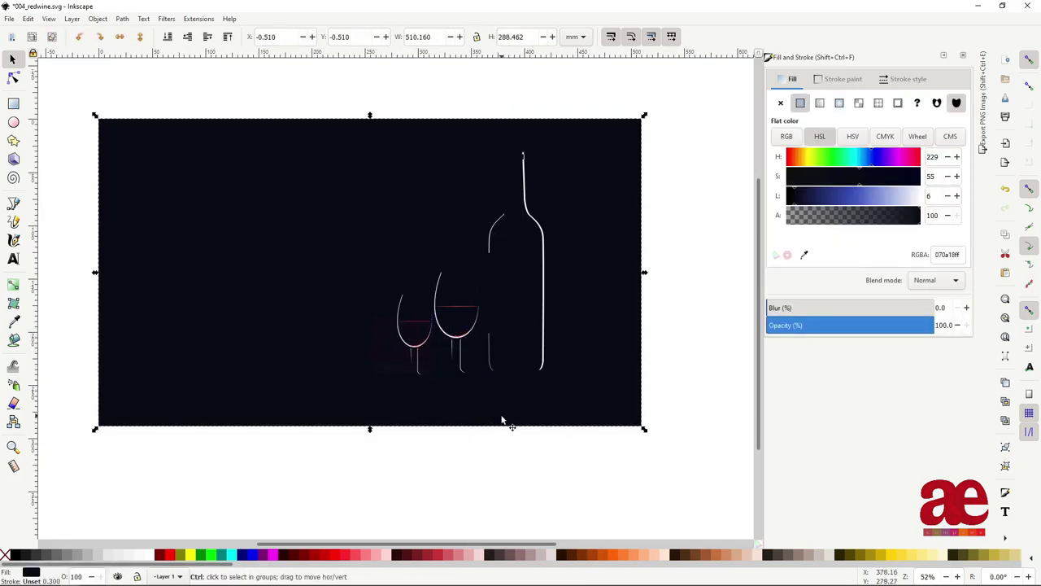
scroll(502, 421, up, 2)
scroll(502, 421, down, 3)
drag(642, 452, 384, 221)
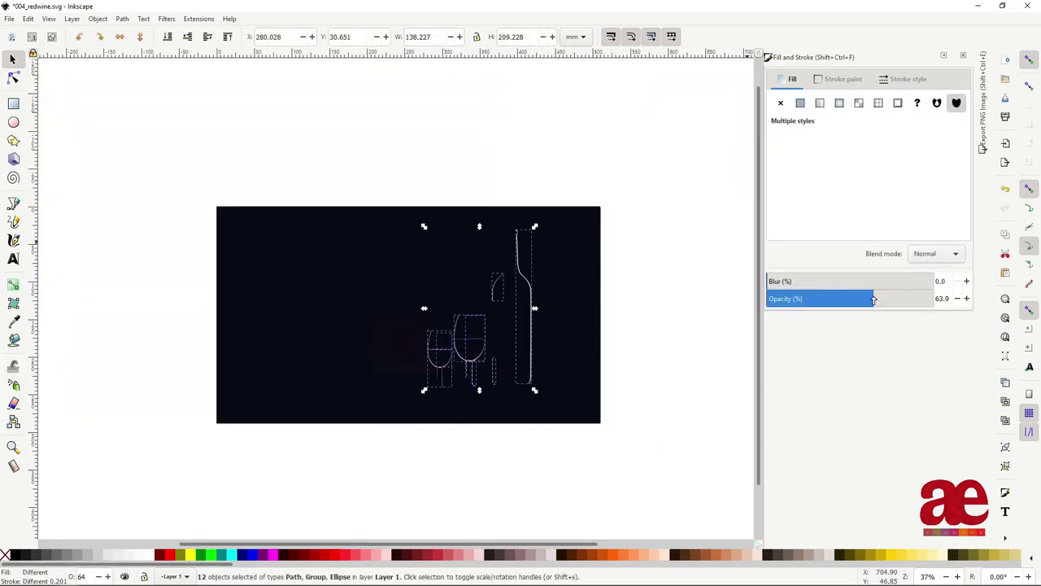
Step: Make the bottle and left glass outlines partly transparent
click(655, 353)
scroll(569, 354, up, 1)
click(526, 304)
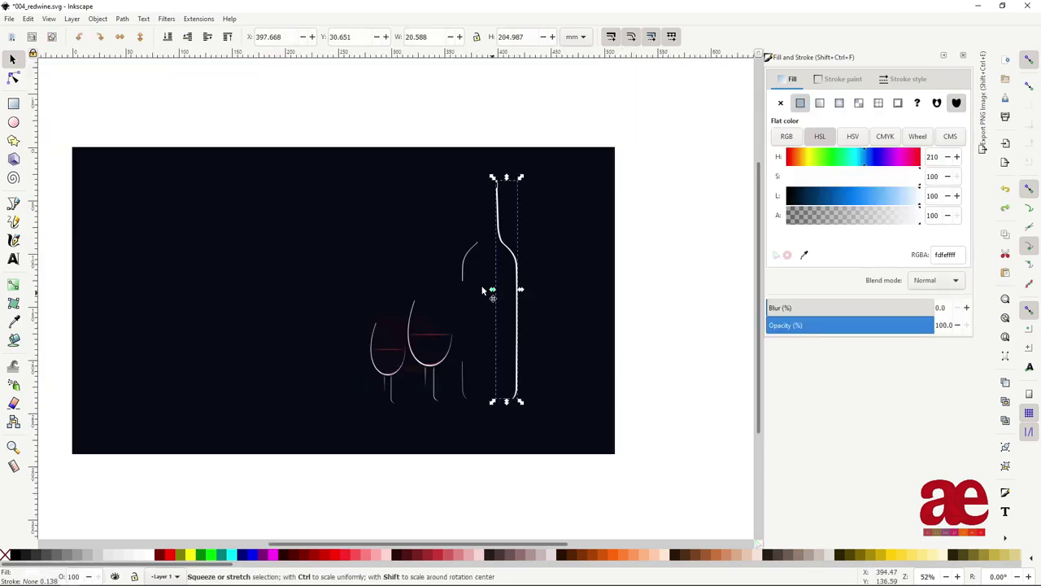
shift+click(402, 326)
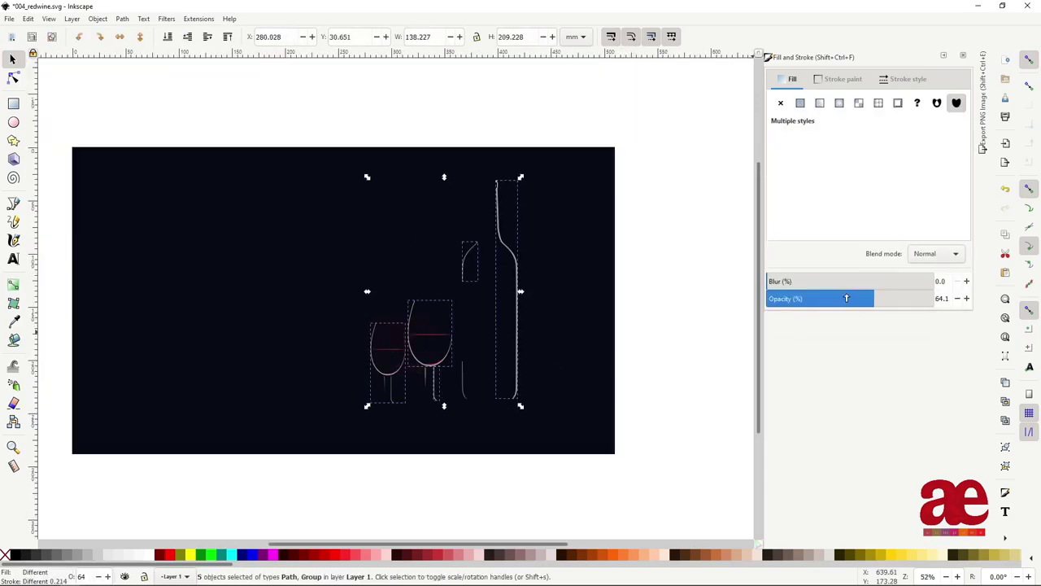
drag(847, 298, 850, 298)
click(723, 309)
Step: Move the right-side stem reflections below the glasses and make them much fainter
scroll(716, 309, down, 1)
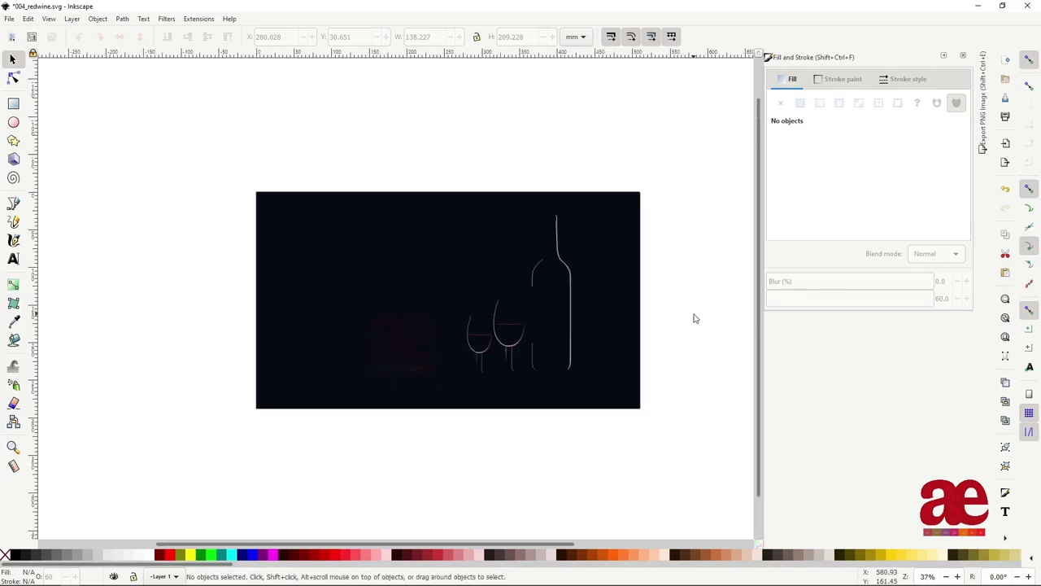
scroll(550, 345, up, 2)
drag(739, 425, 444, 338)
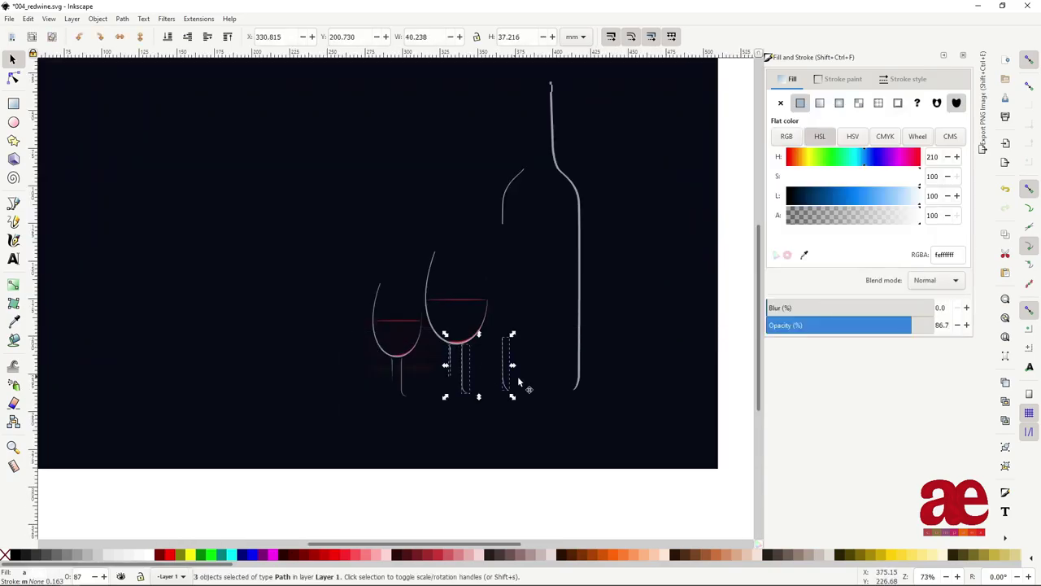
drag(511, 395, 510, 454)
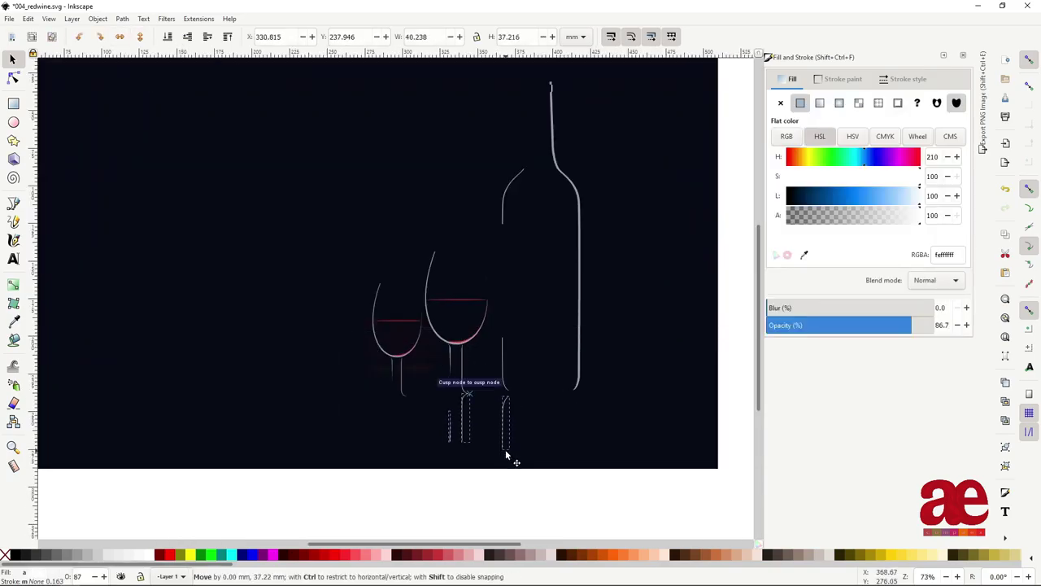
scroll(510, 452, up, 2)
drag(508, 398, 505, 403)
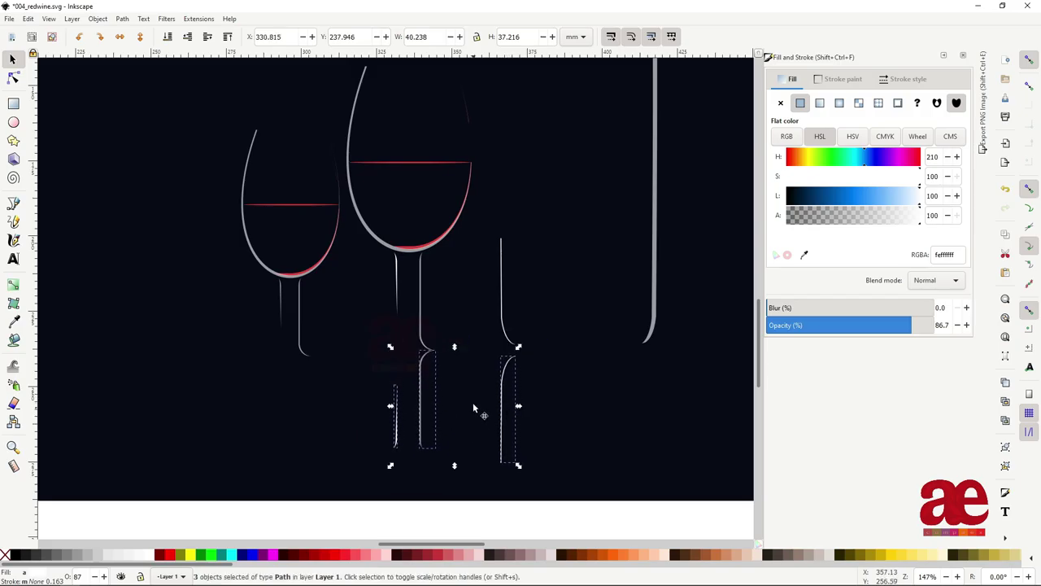
drag(856, 324, 817, 326)
Step: Move the left glass's two stem reflections down beneath it
click(383, 516)
drag(448, 516, 386, 355)
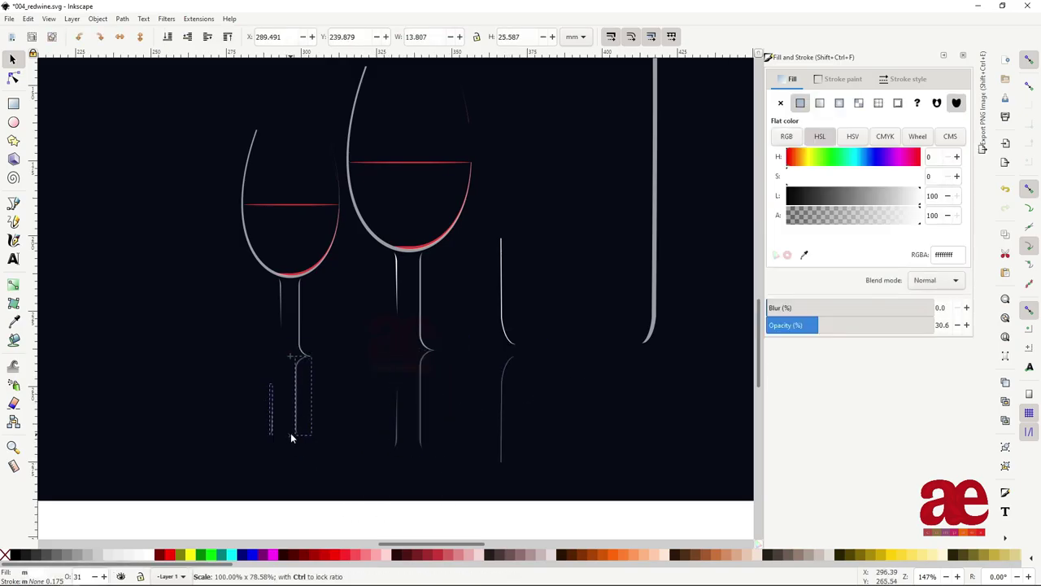
drag(297, 408, 295, 418)
click(381, 507)
scroll(455, 416, down, 2)
scroll(455, 416, up, 3)
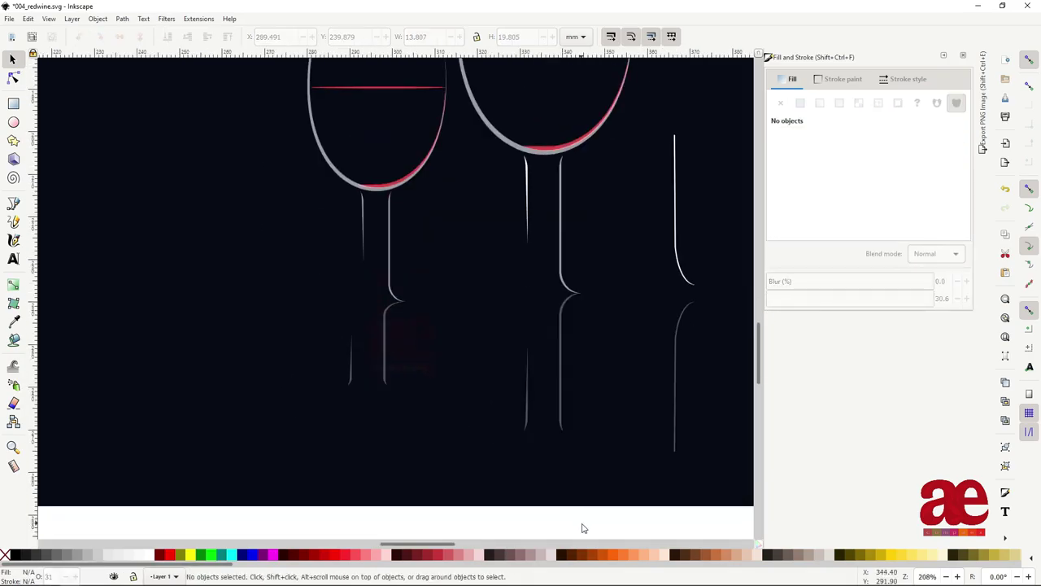
Step: Select the reflected stems together to check them, then deselect
click(562, 313)
shift+click(527, 383)
mouse_move(423, 511)
mouse_down()
mouse_move(338, 294)
mouse_move(392, 339)
mouse_move(390, 352)
mouse_up()
scroll(439, 493, down, 4)
click(665, 442)
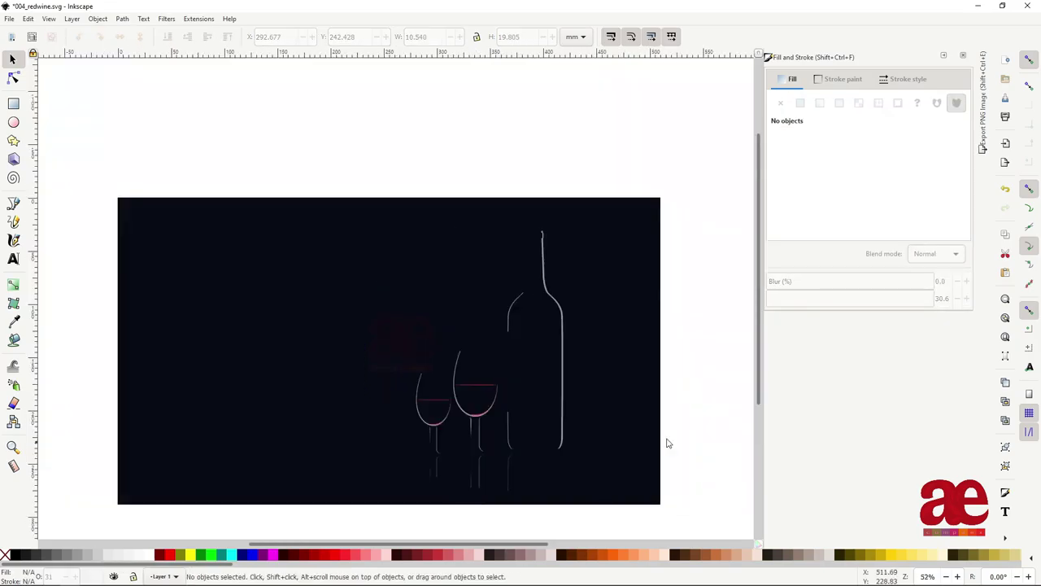
scroll(432, 383, up, 2)
Step: Move the bottle's reflection stroke into place under the bottle's edge
click(395, 350)
drag(372, 418, 320, 392)
scroll(319, 389, up, 1)
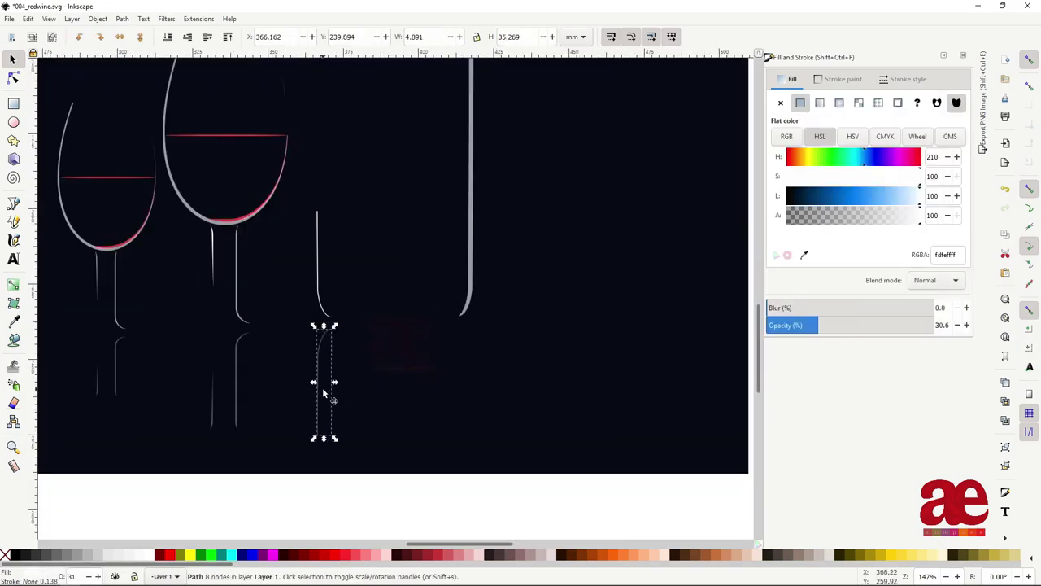
click(415, 349)
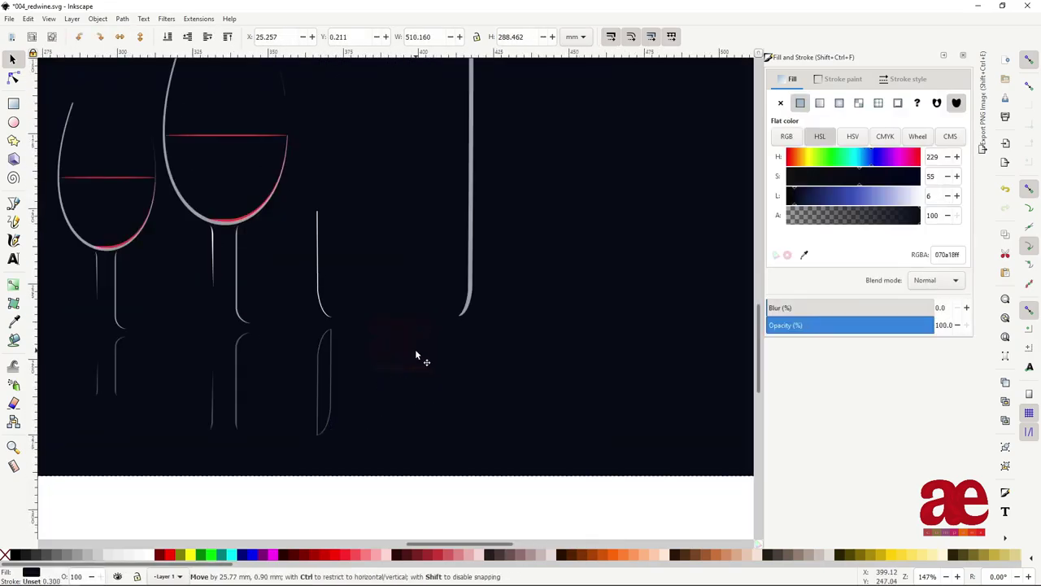
mouse_move(332, 366)
mouse_down()
mouse_move(477, 367)
mouse_move(474, 347)
mouse_up()
click(483, 390)
click(472, 350)
scroll(408, 390, down, 3)
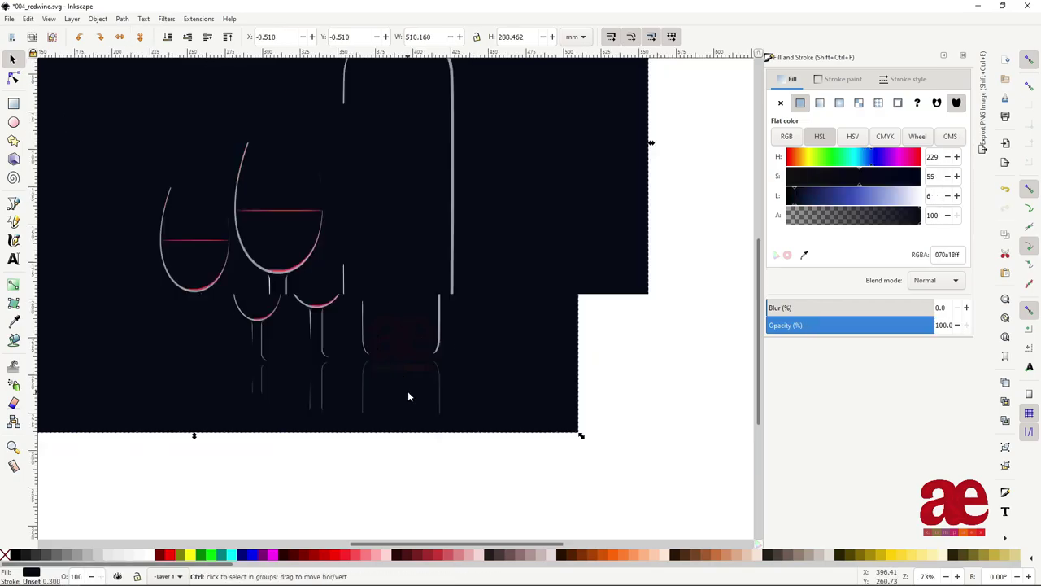
click(355, 471)
Step: Save the drawing and fade the bottle's left shoulder curve to 34.5% opacity
key(ctrl+s)
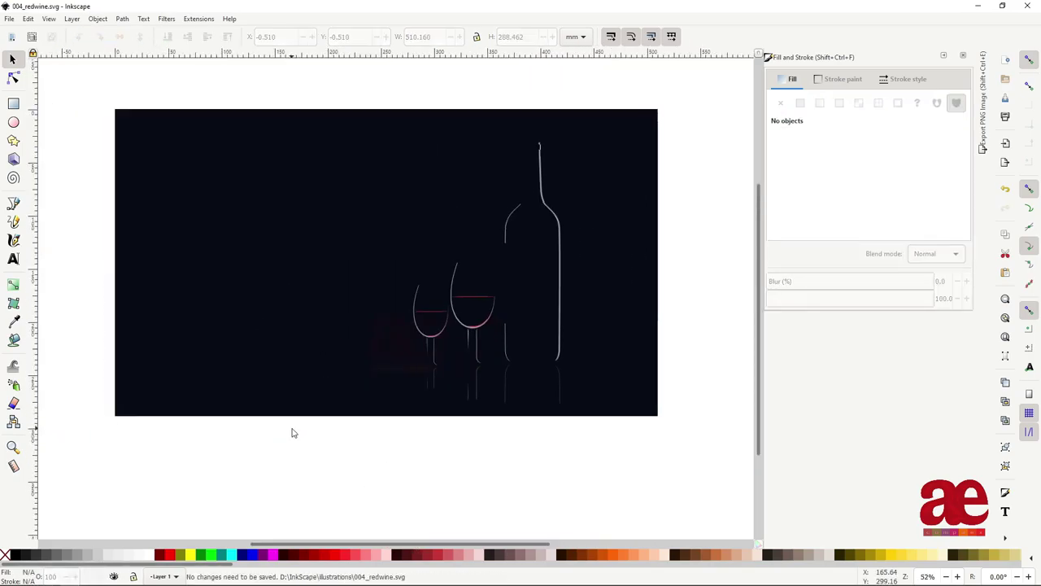
click(504, 241)
alt+click(505, 236)
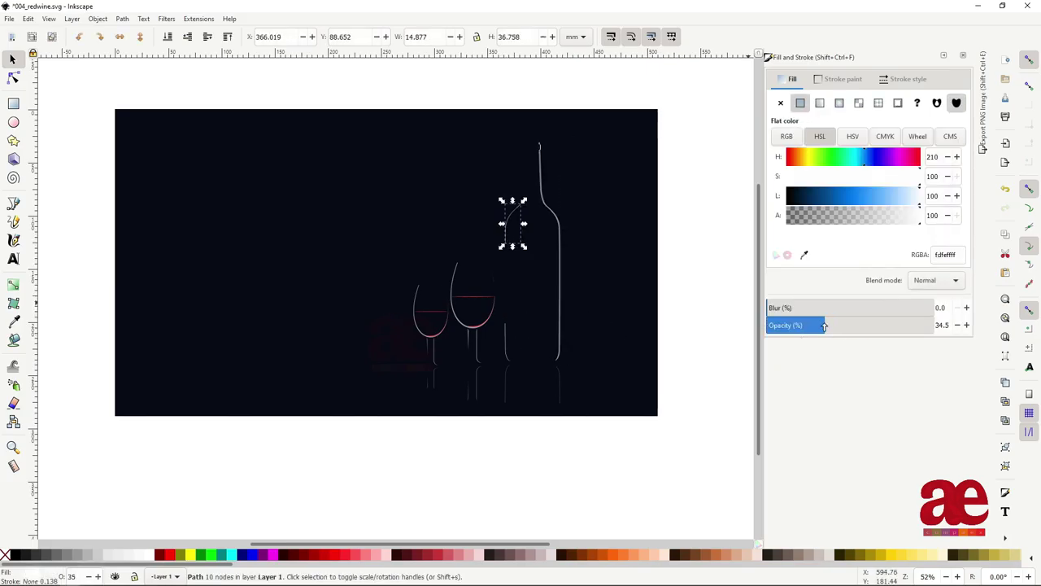
click(715, 332)
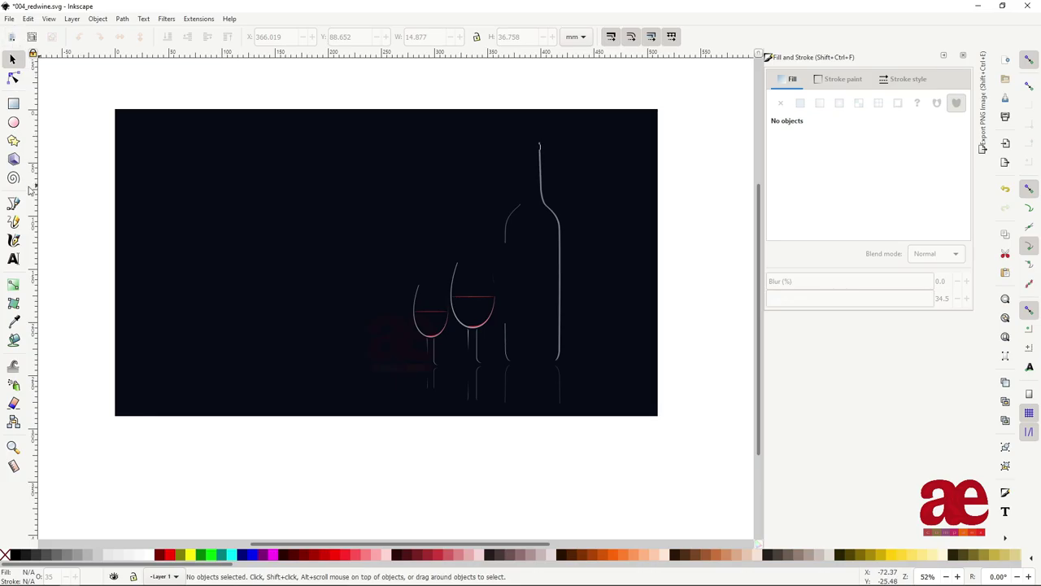
key(t)
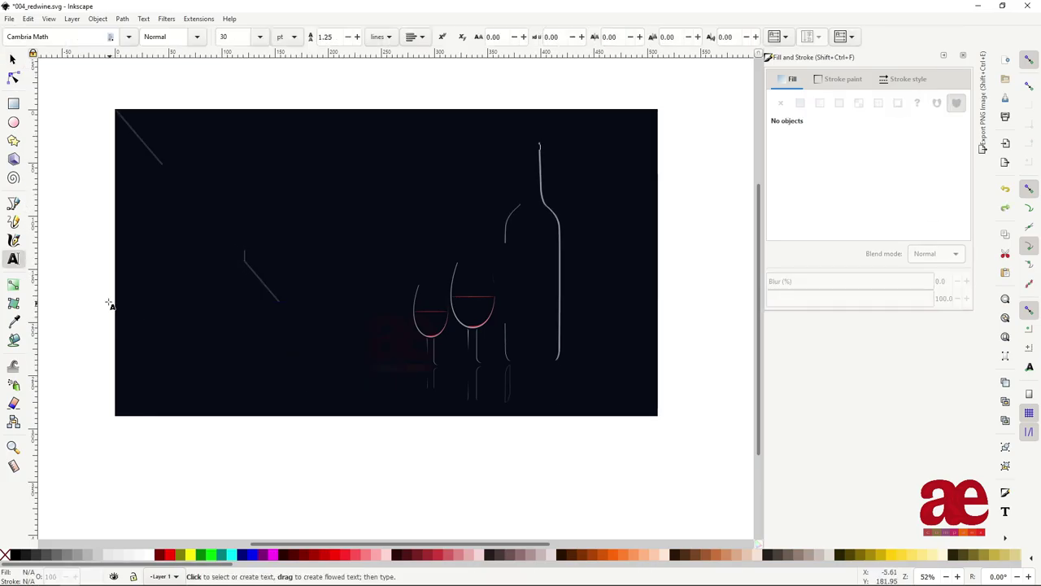
Step: Create a white 'RED WINE' text frame at left and widen it to fit one line
drag(160, 252, 278, 331)
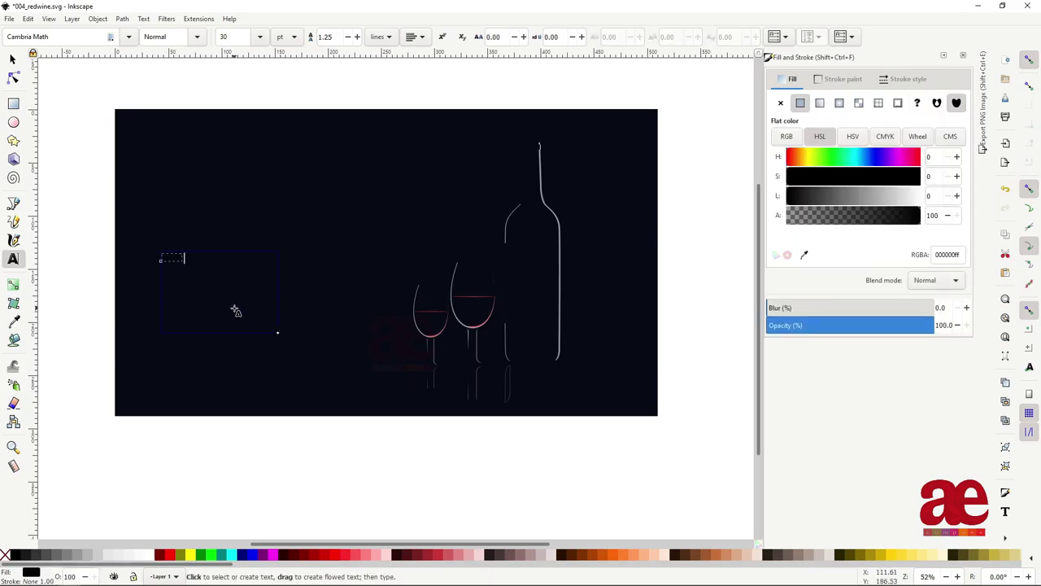
click(920, 195)
text(RED WINE)
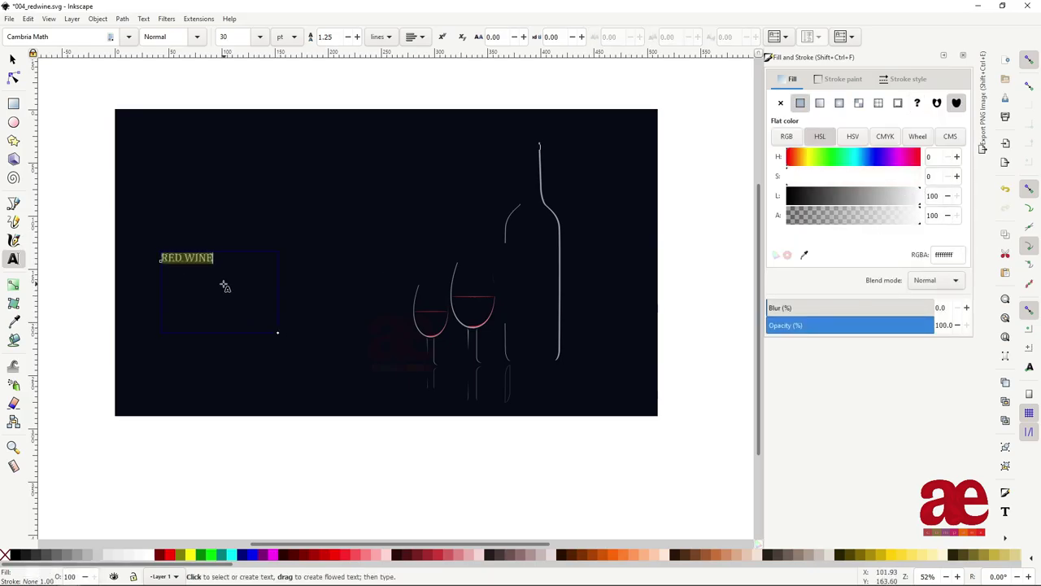
click(259, 37)
click(242, 358)
drag(279, 333, 410, 333)
Step: Enlarge the title to font size 144, move it lower, and select all its text
click(259, 36)
click(236, 376)
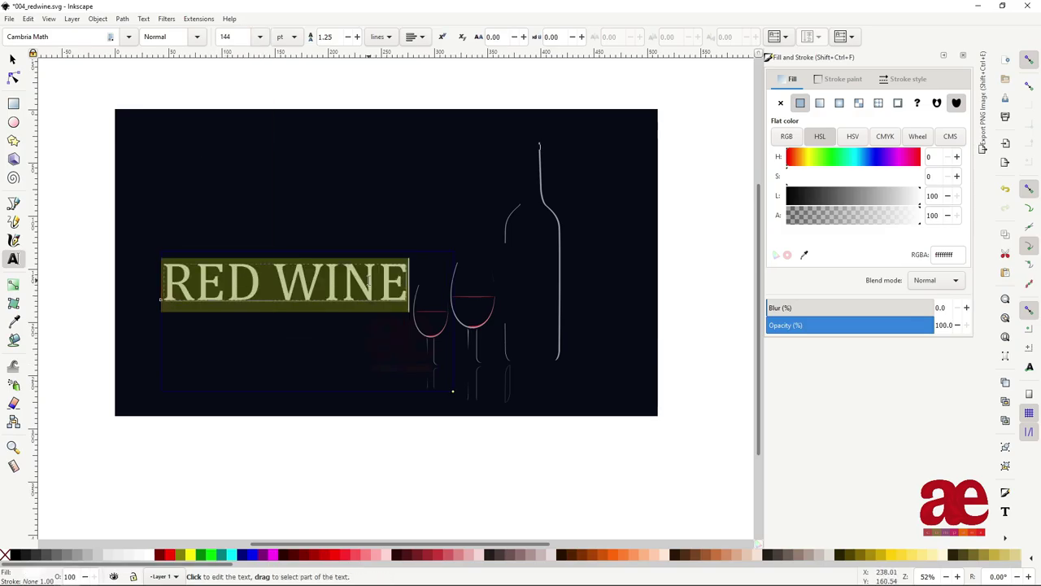
key(F1)
drag(365, 292, 348, 360)
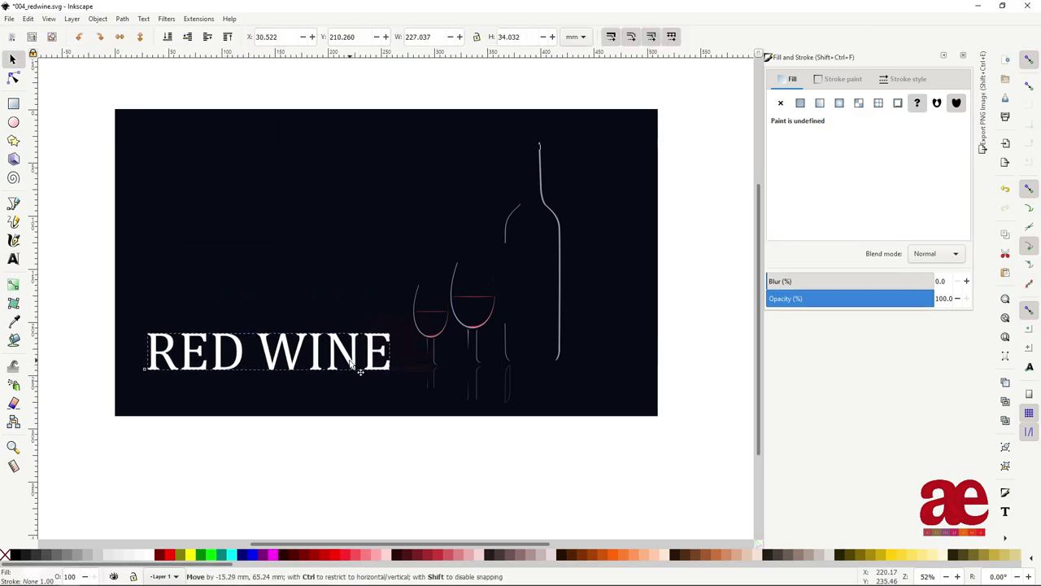
double_click(238, 356)
key(ctrl+a)
click(129, 37)
Step: Try a sans-serif font, then set the title in Informal Roman
click(29, 112)
click(129, 37)
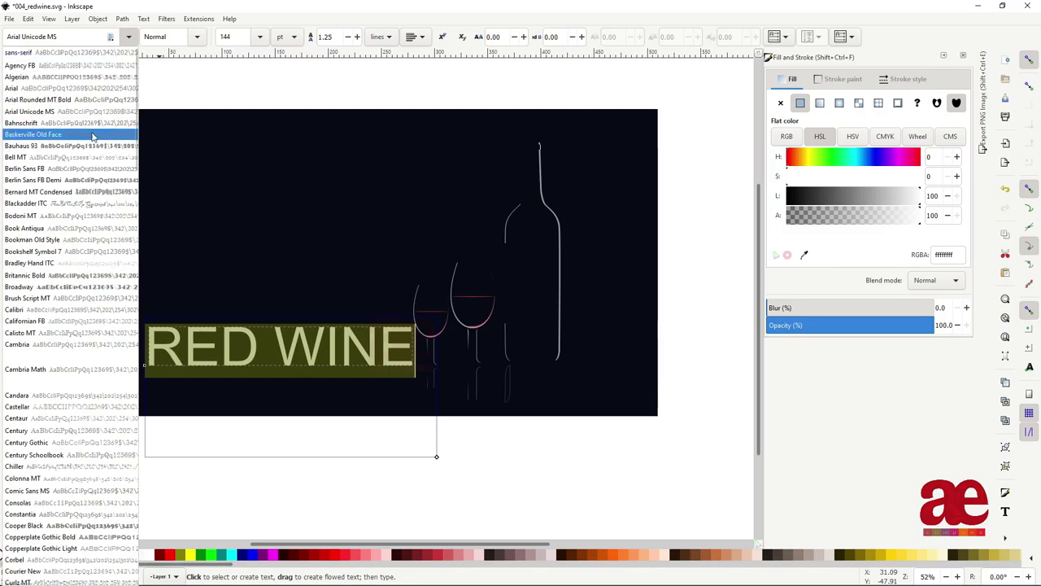
scroll(59, 342, down, 3)
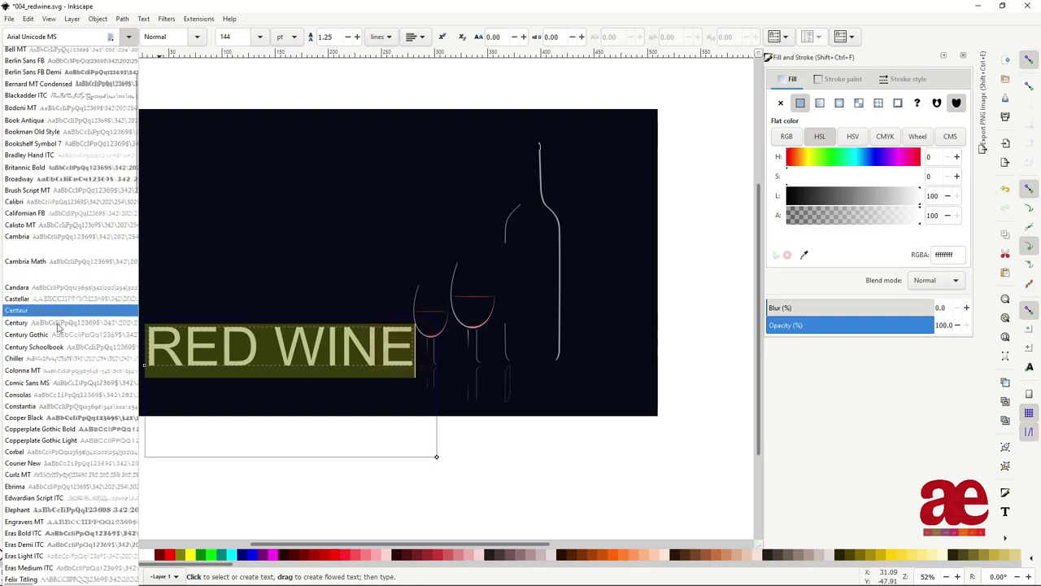
scroll(61, 406, down, 4)
scroll(65, 488, down, 4)
scroll(65, 448, down, 4)
scroll(67, 453, down, 4)
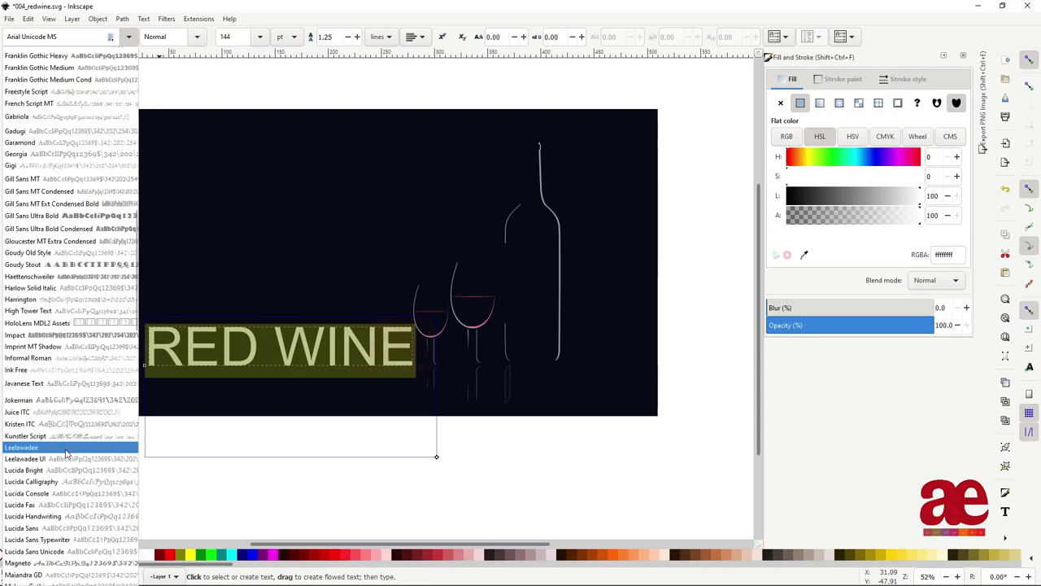
scroll(66, 453, down, 4)
scroll(67, 453, down, 4)
scroll(67, 453, down, 4)
scroll(67, 453, down, 4)
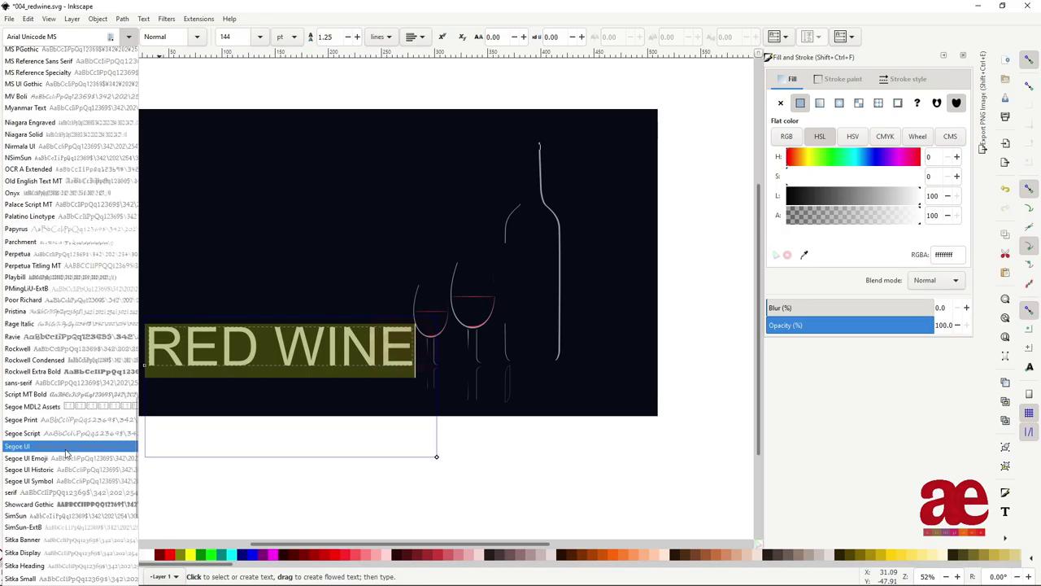
scroll(67, 453, down, 4)
scroll(67, 453, down, 4)
scroll(65, 455, up, 15)
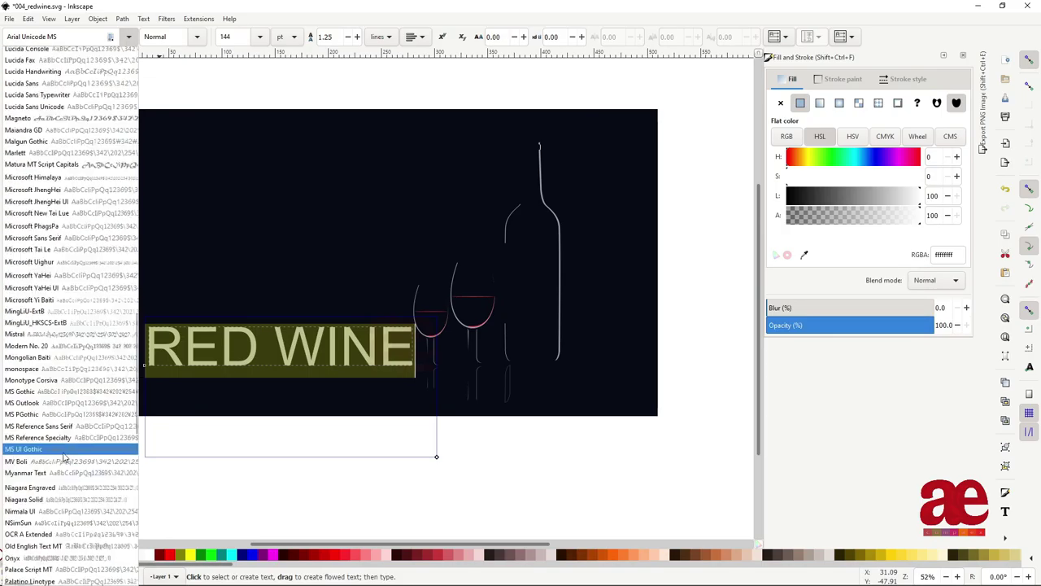
scroll(73, 293, up, 6)
click(94, 150)
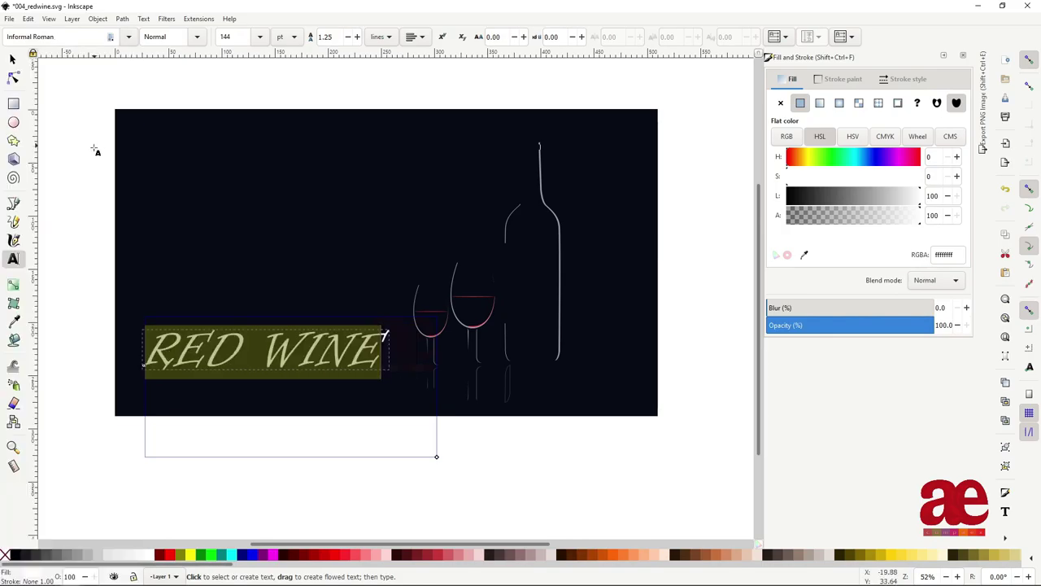
Step: Try Bradley Hand ITC, then settle on Candara for the title
click(129, 36)
scroll(74, 244, up, 10)
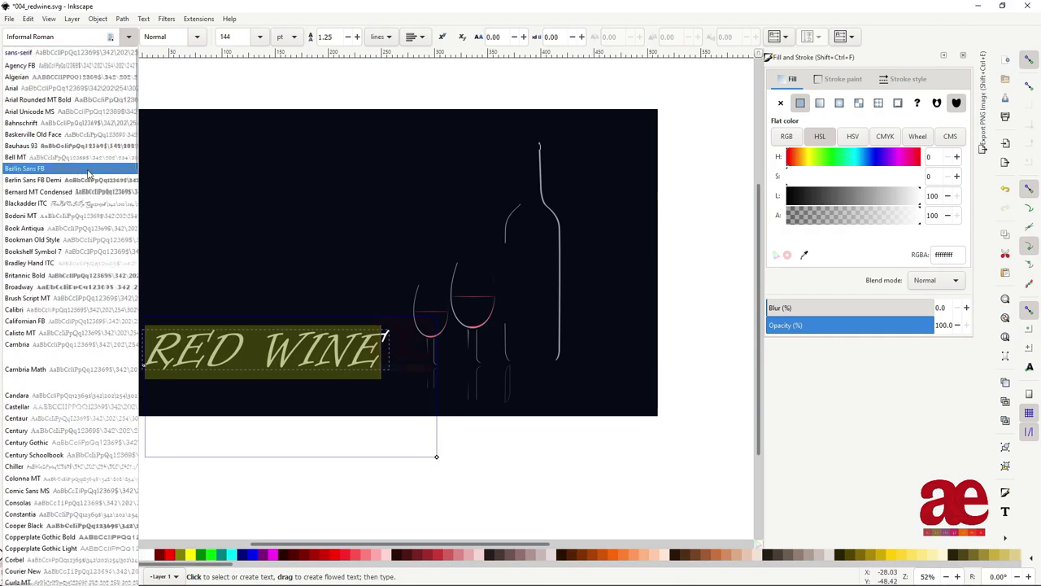
click(96, 244)
click(129, 37)
click(81, 367)
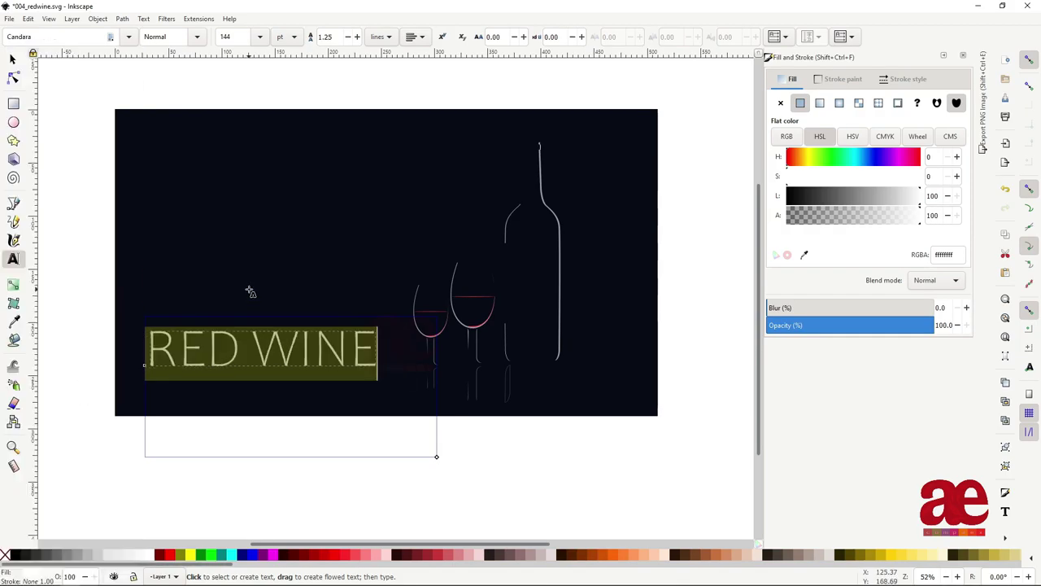
Step: Colour the word 'RED' red and lower the title's opacity slightly
double_click(183, 358)
click(854, 198)
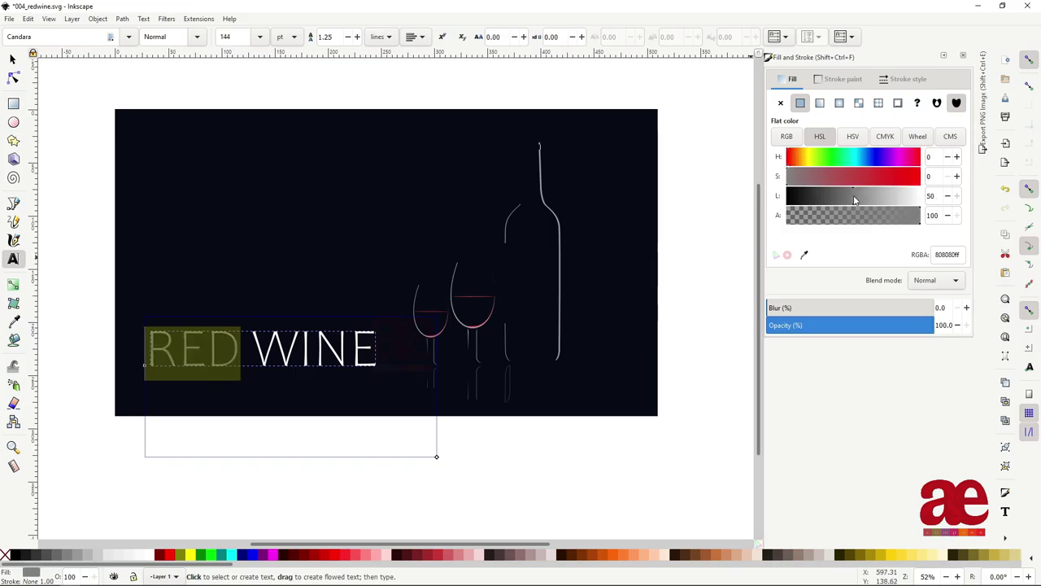
click(12, 59)
click(843, 298)
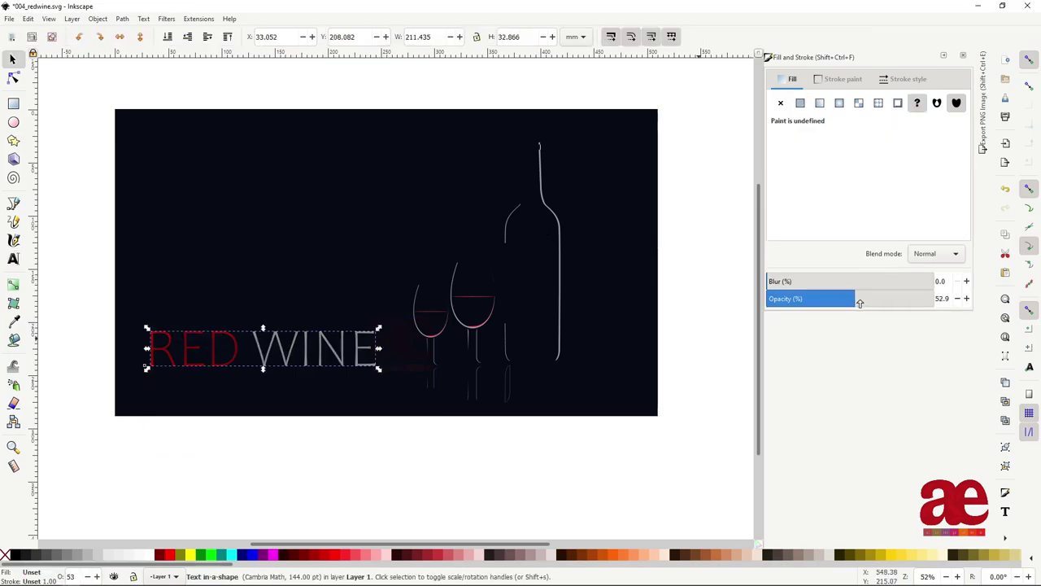
click(418, 454)
click(355, 370)
click(367, 366)
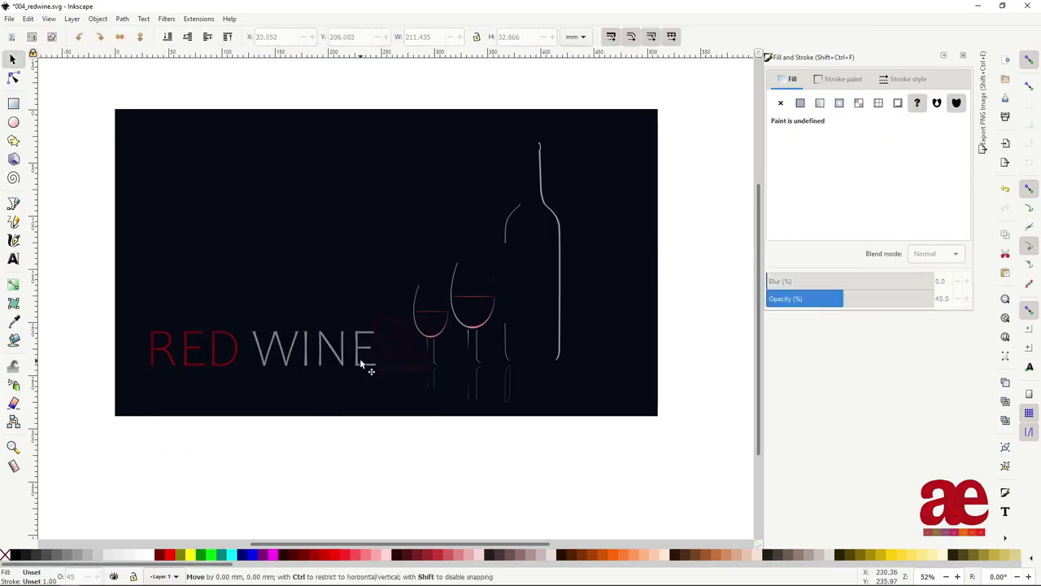
drag(378, 328, 354, 329)
key(ctrl+z)
Step: Give the title font size 100 and letter spacing 30, then reposition it beside the glasses
key(t)
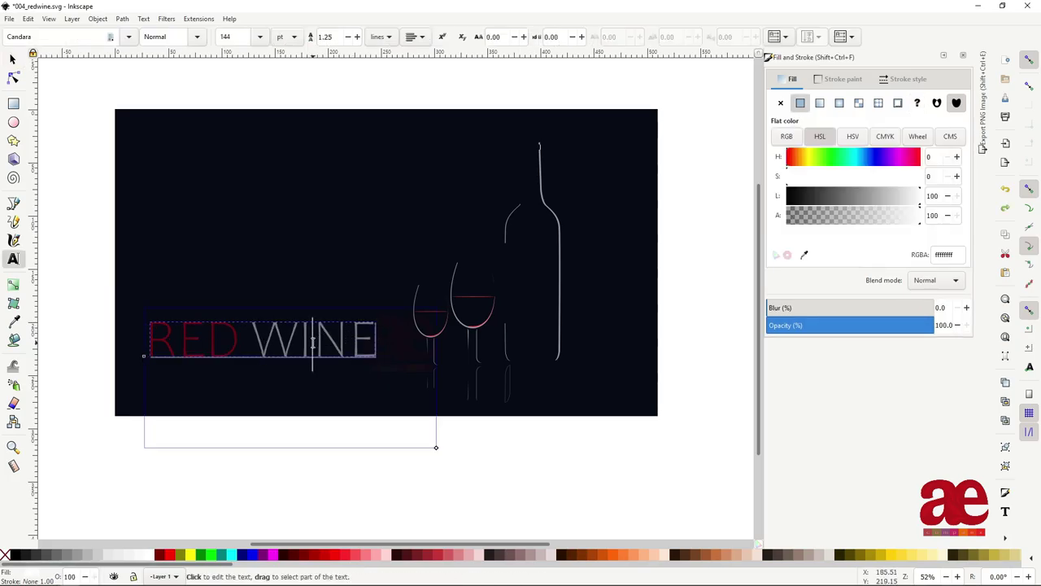
text(100)
key(Return)
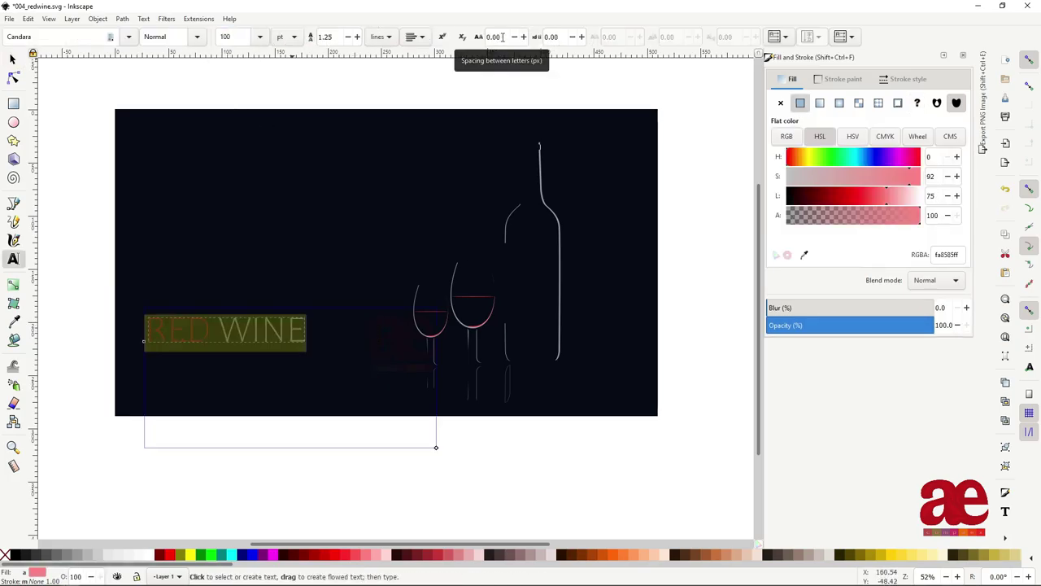
text(30)
key(Return)
click(253, 334)
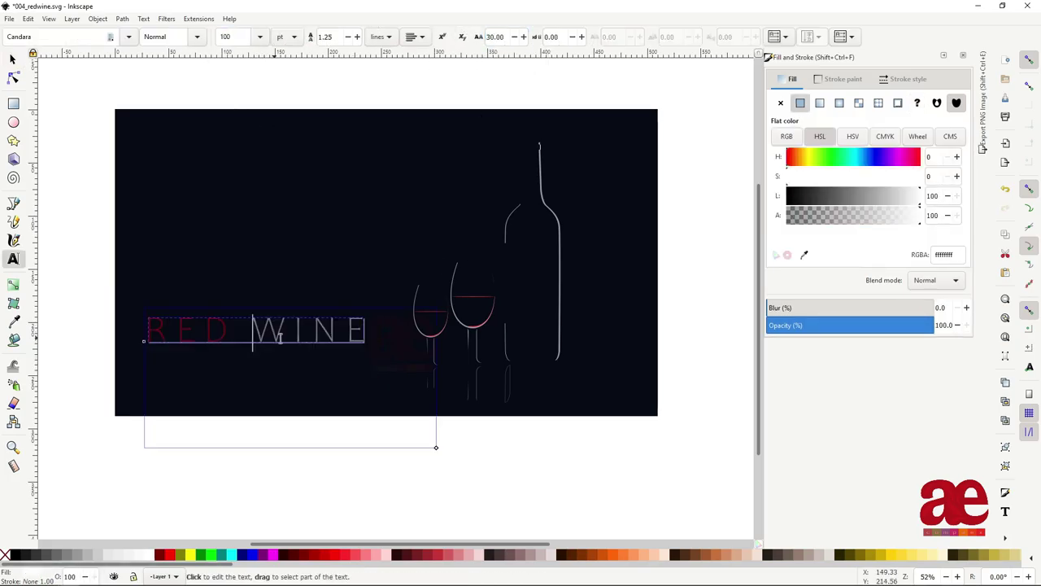
key(F1)
drag(278, 336, 287, 350)
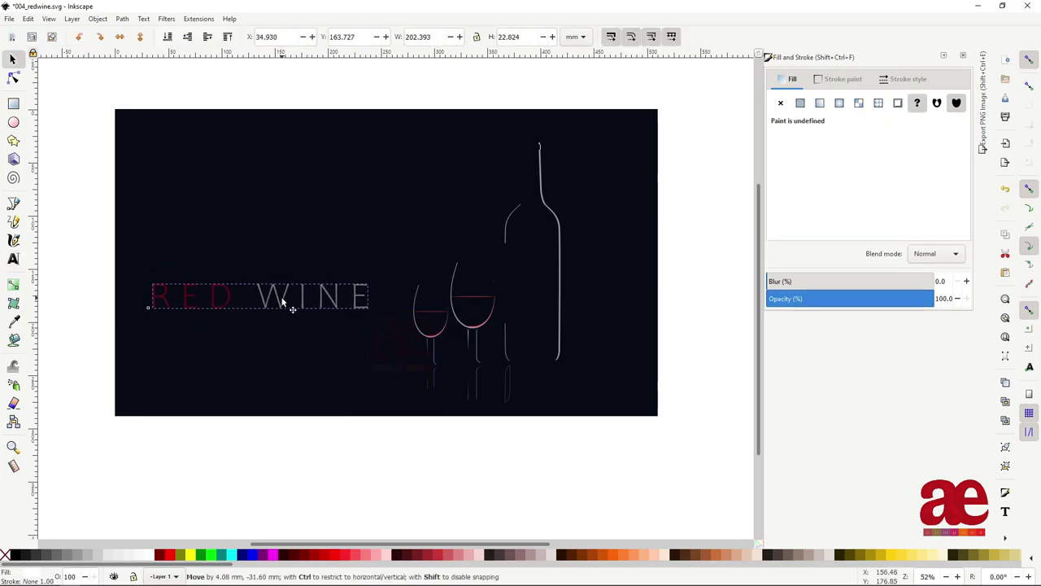
click(273, 372)
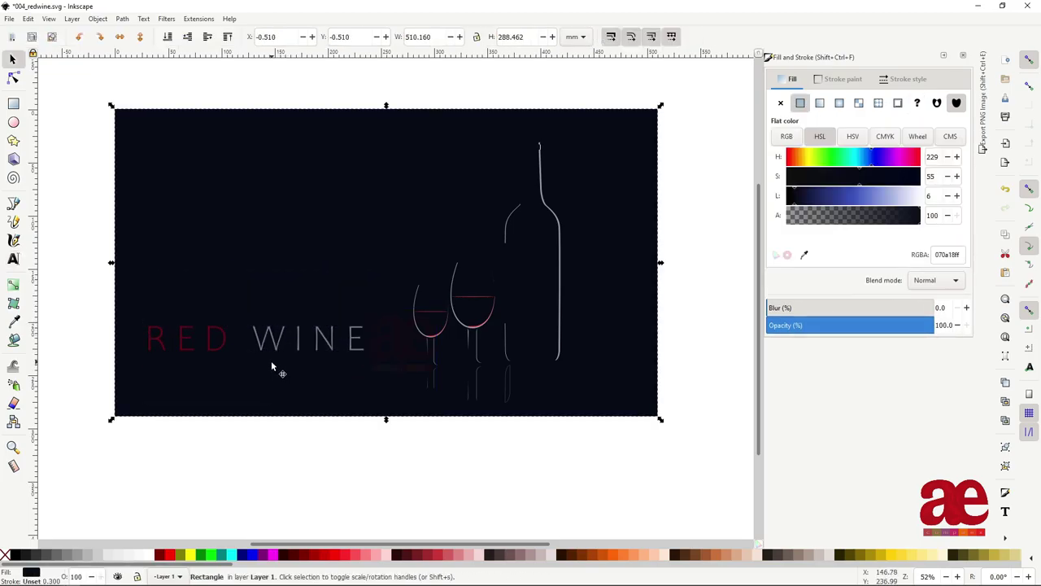
click(475, 466)
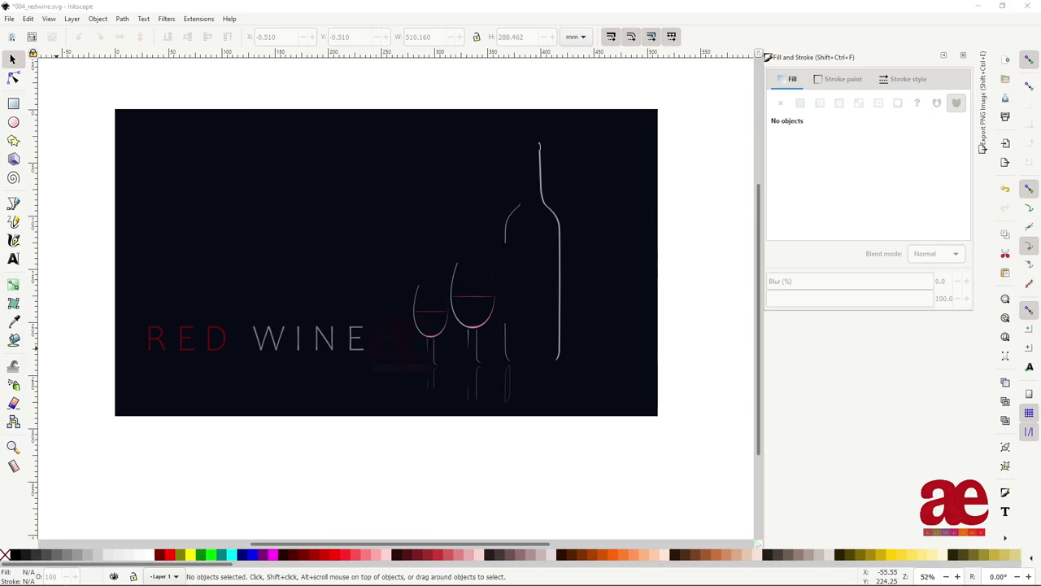